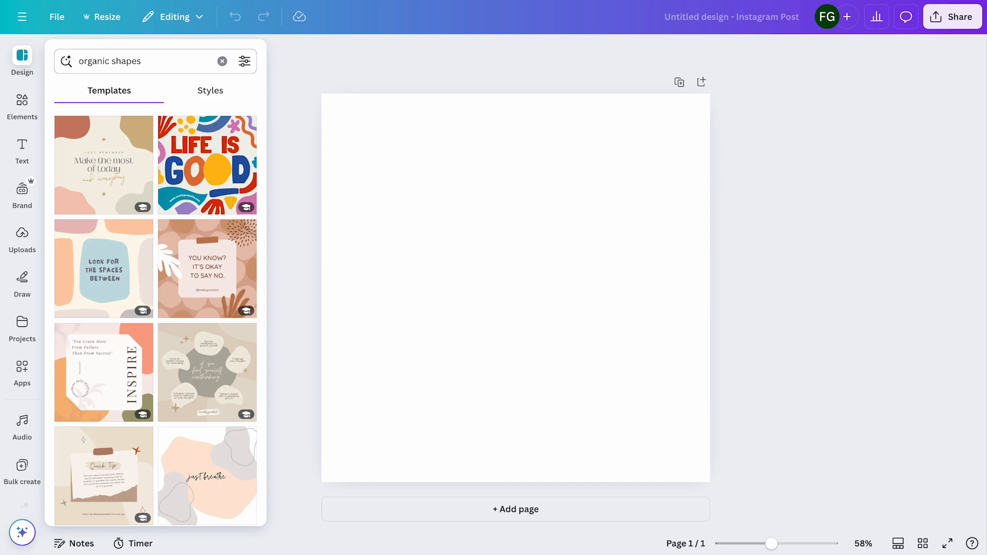
Apply the grey and tan organic shapes "just breathe" template and replace its quote with "Zen Tea"
click(189, 488)
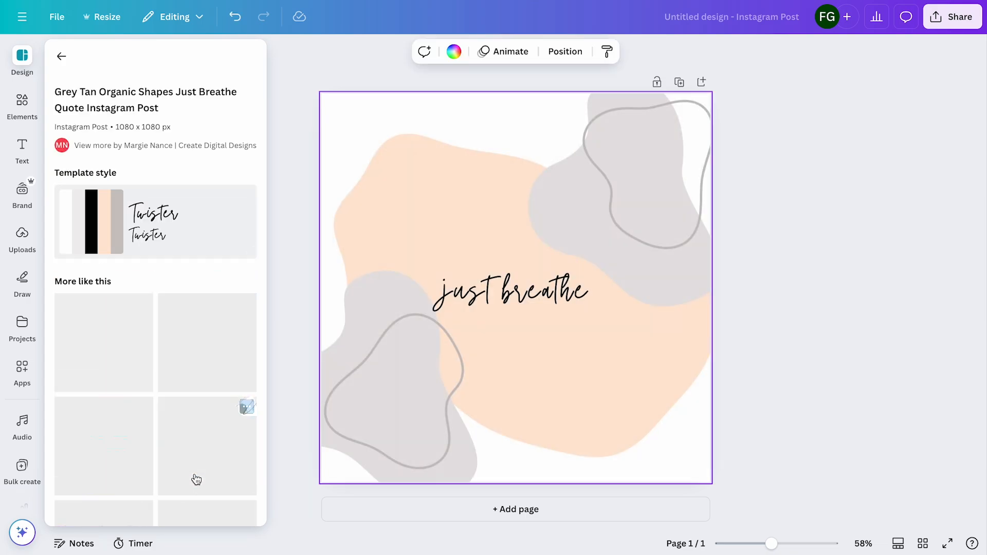
double_click(480, 289)
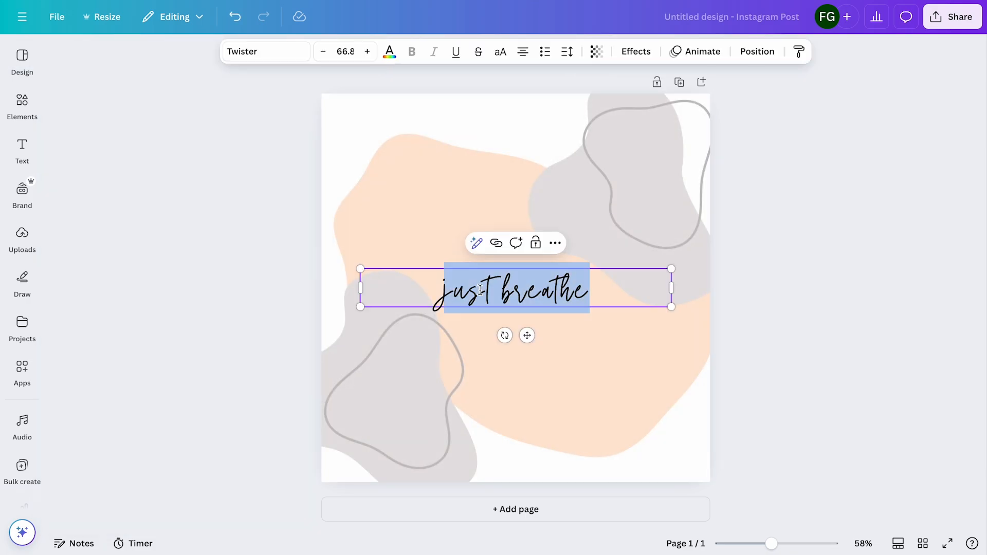
text(Zen Tea)
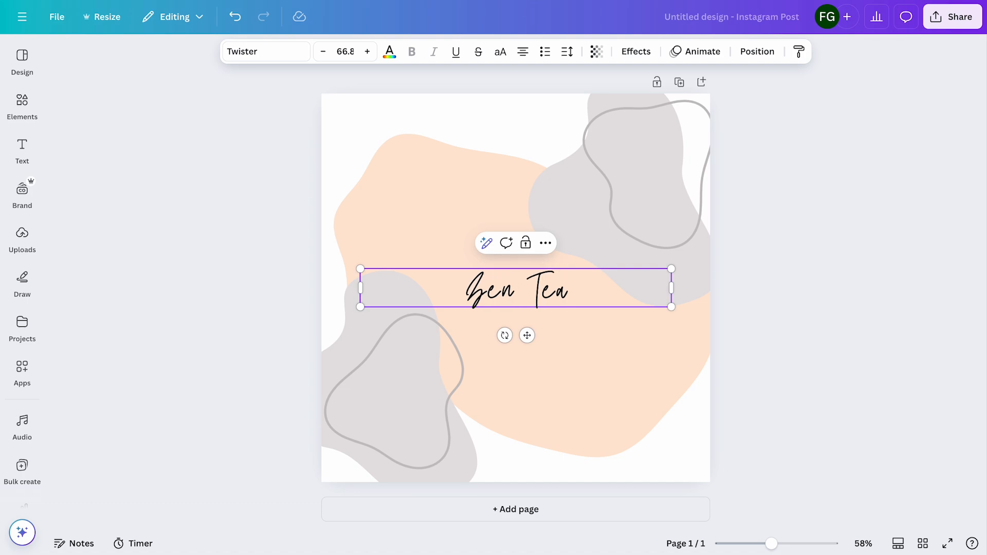
Change the "Zen Tea" title's font to Berkshire Swash from the Curly font category
key(ctrl+a)
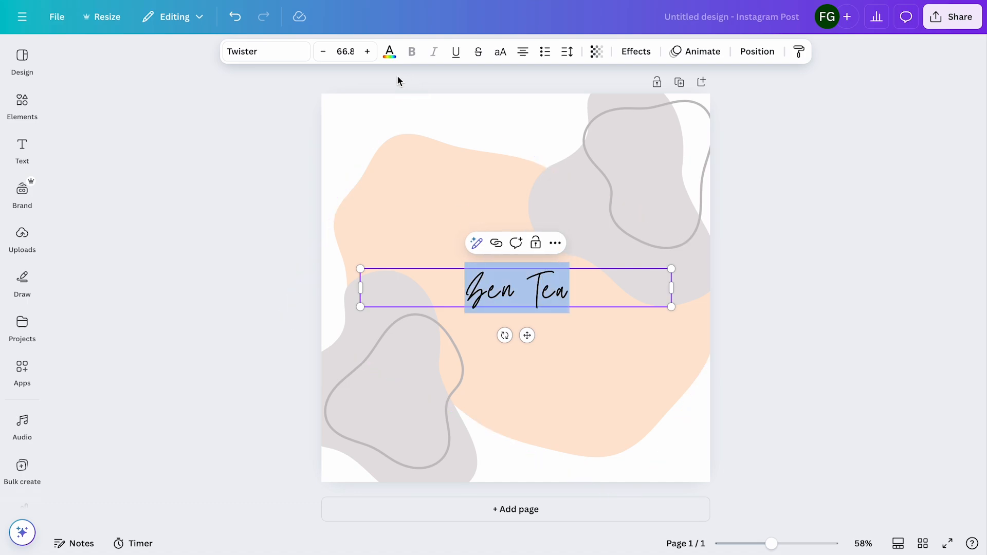
click(275, 51)
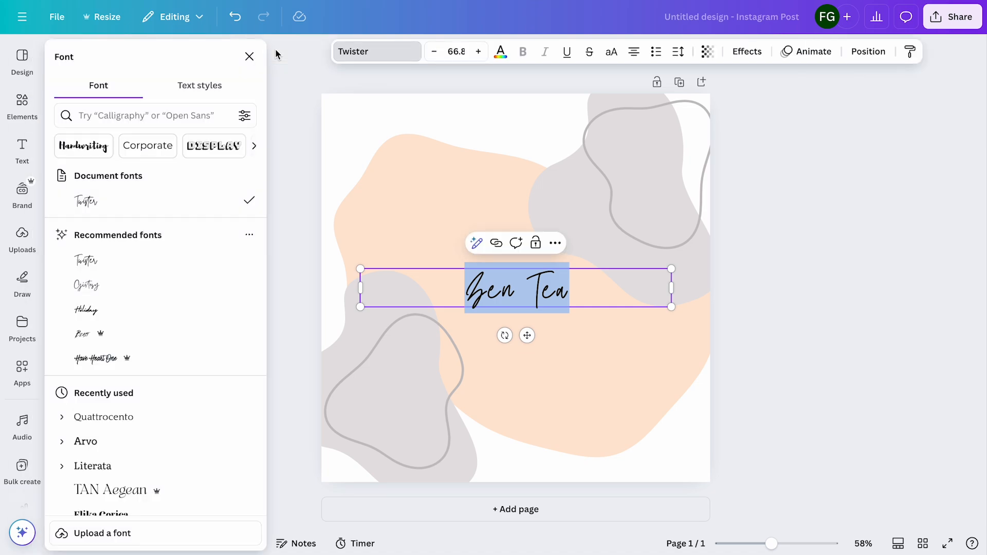
scroll(215, 155, right, 5)
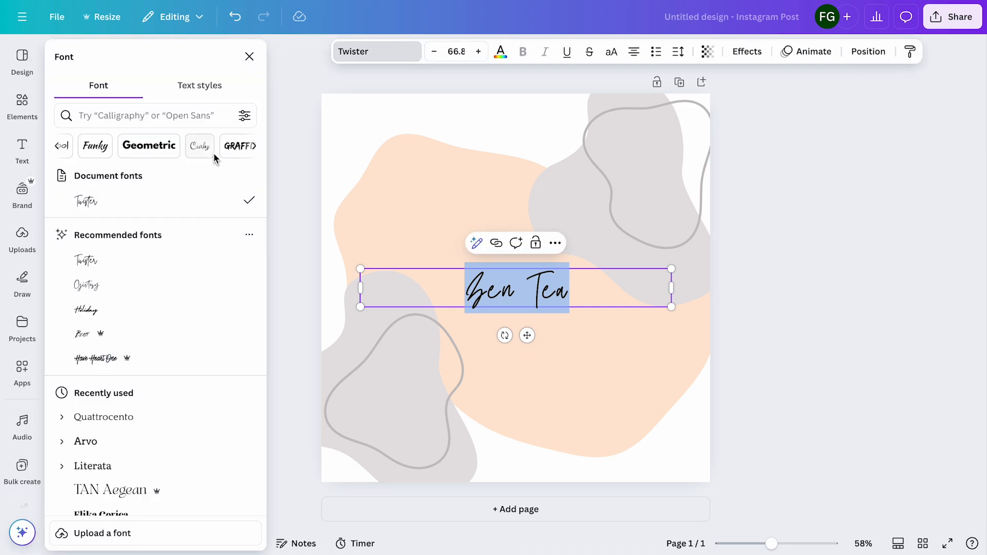
click(213, 151)
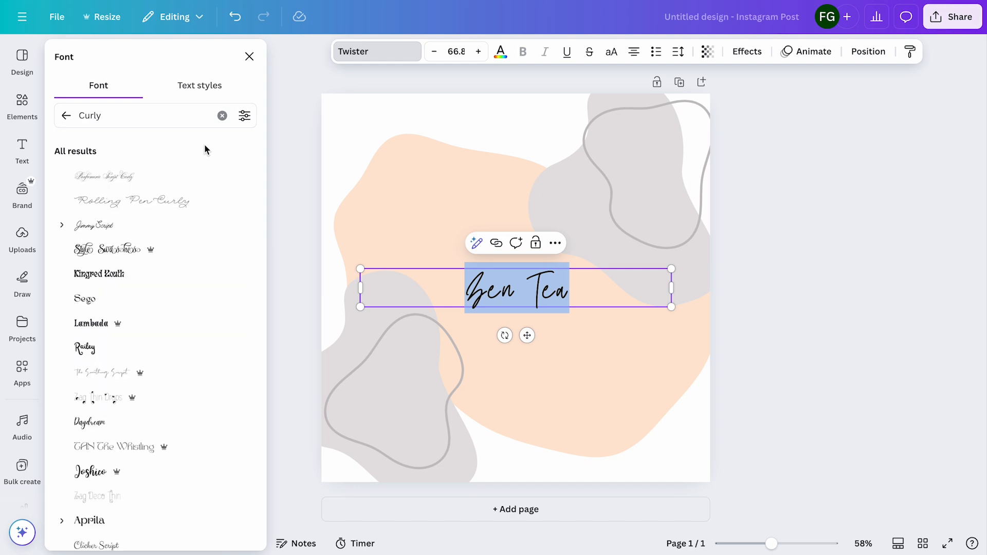
scroll(180, 280, down, 5)
scroll(180, 279, down, 5)
scroll(181, 280, down, 2)
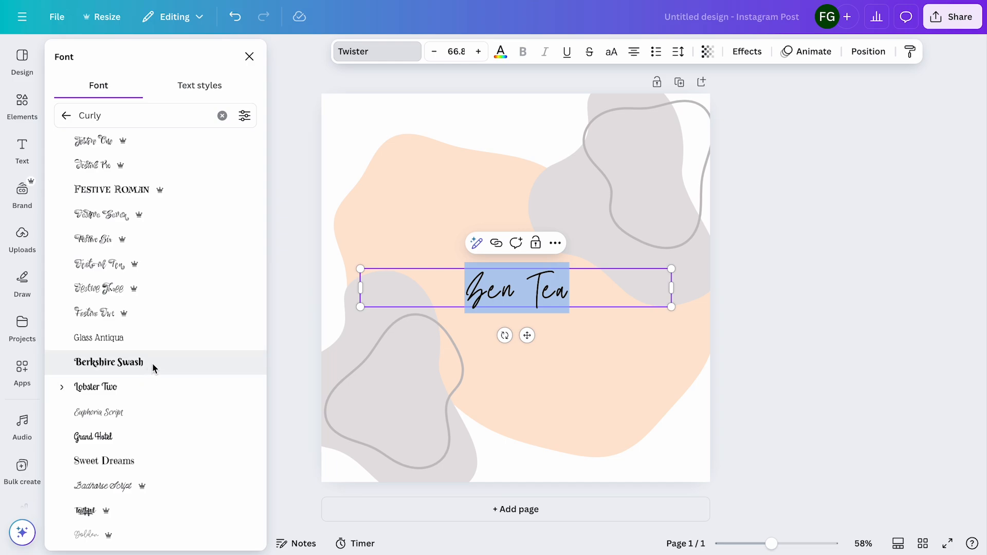
click(152, 363)
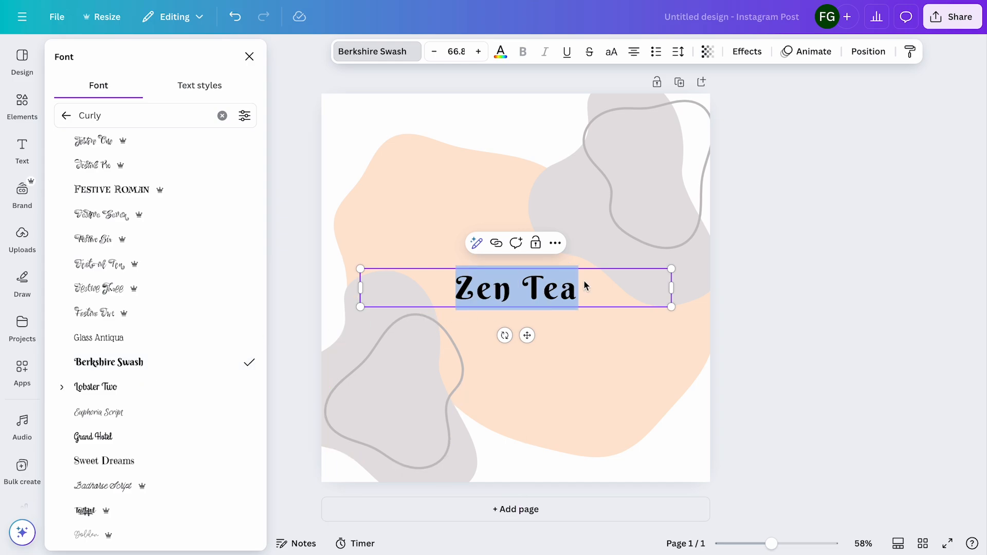
Narrow the title's box and place it in the peach shape's upper left, with a new, wider text box beneath it
drag(676, 291, 492, 225)
click(479, 267)
click(22, 149)
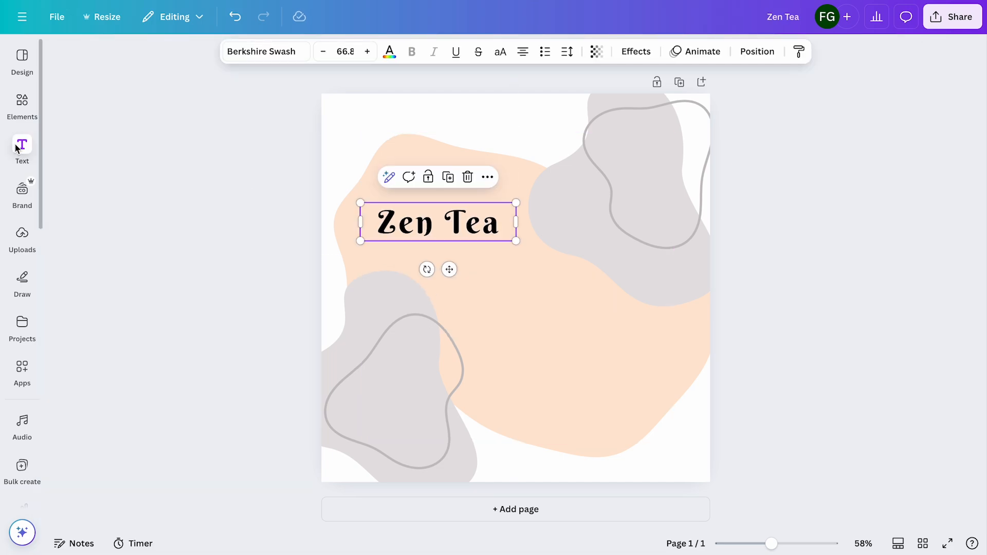
click(134, 91)
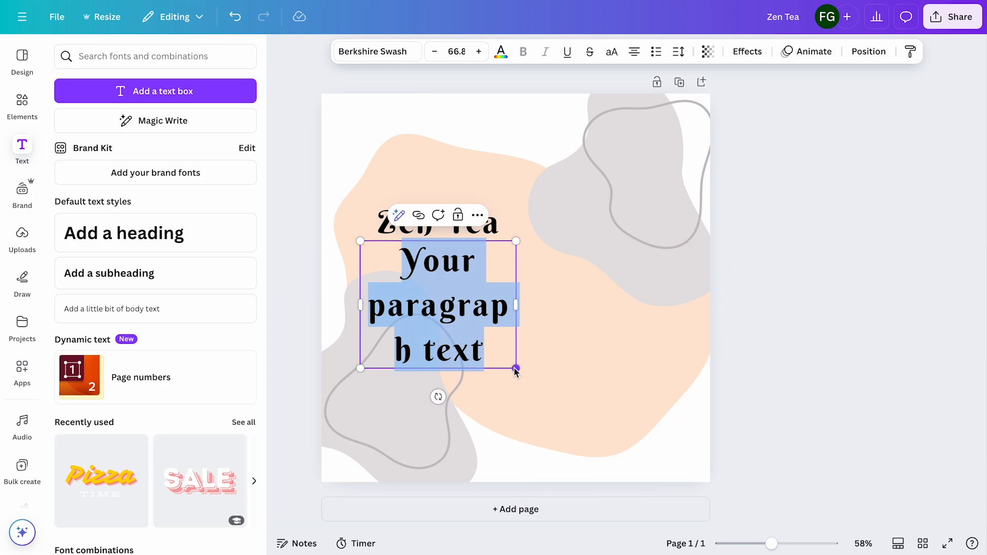
drag(516, 305, 623, 305)
drag(527, 257, 571, 275)
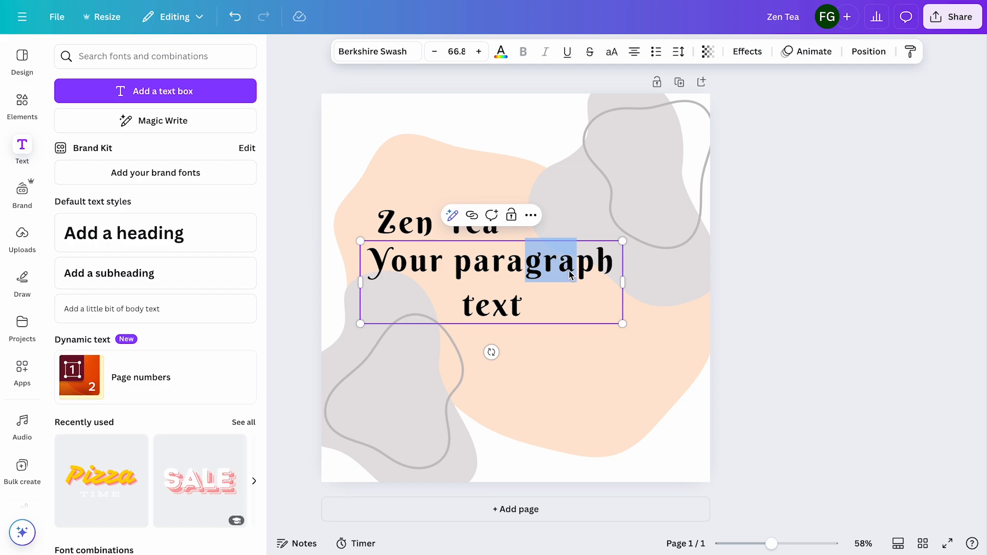
click(880, 290)
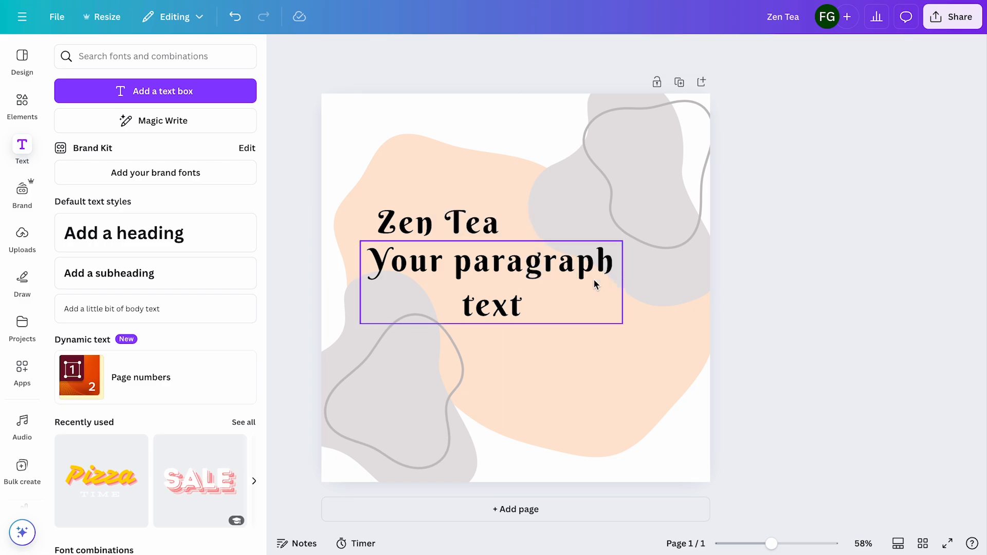
drag(550, 265, 562, 266)
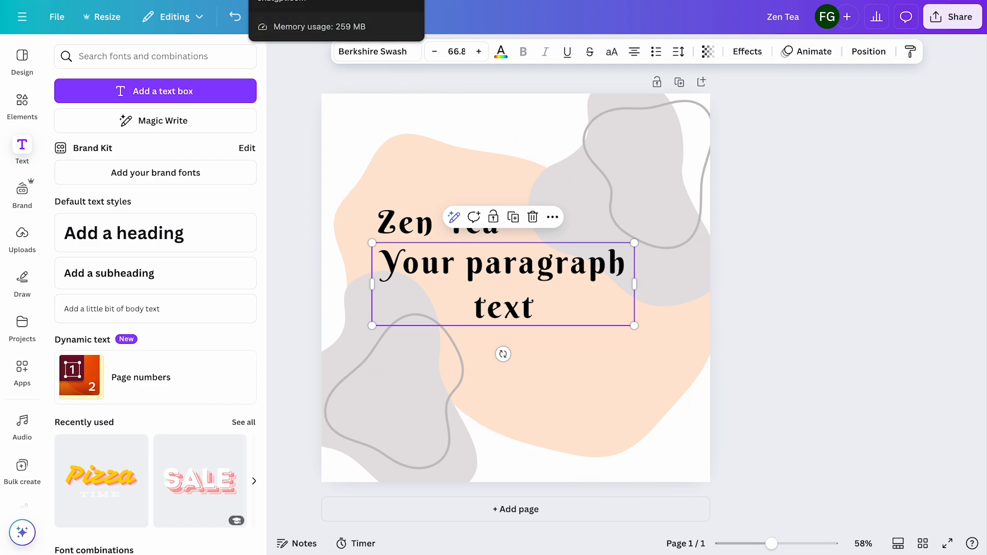
Copy the caption "From brew to better you 🌿 Experience the magic of enhanced green tea." from ChatGPT and paste it over the placeholder text in Canva
click(308, 0)
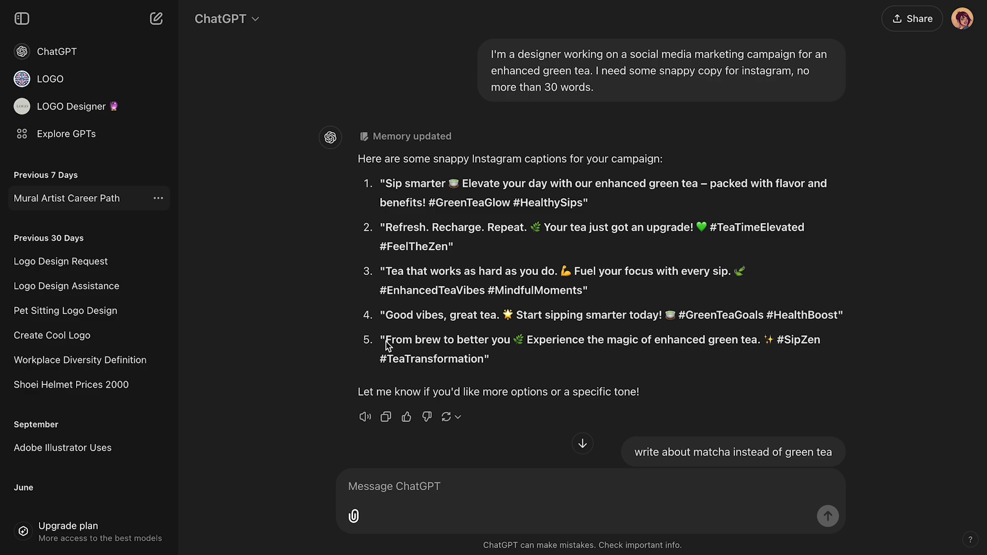
drag(386, 344, 762, 345)
key(ctrl+c)
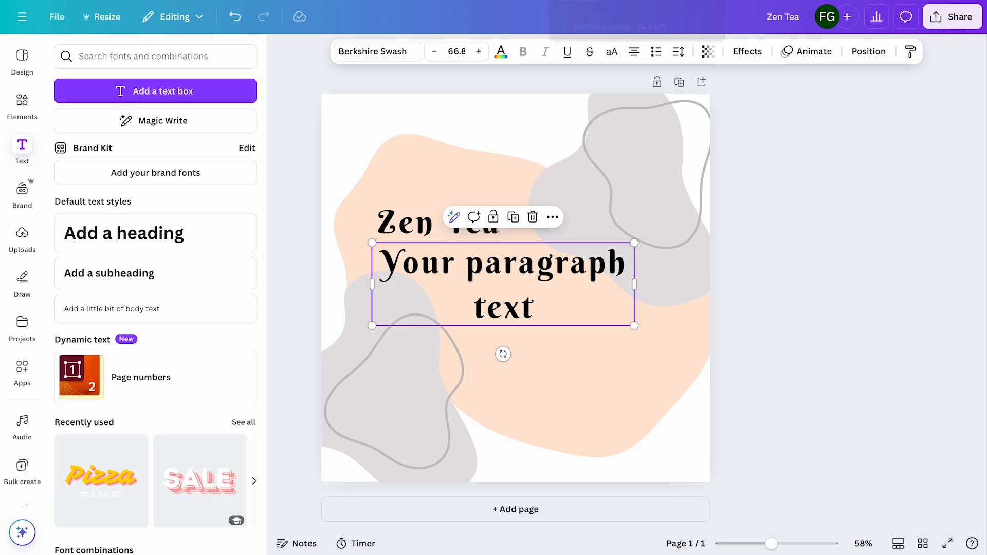
double_click(489, 278)
key(ctrl+v)
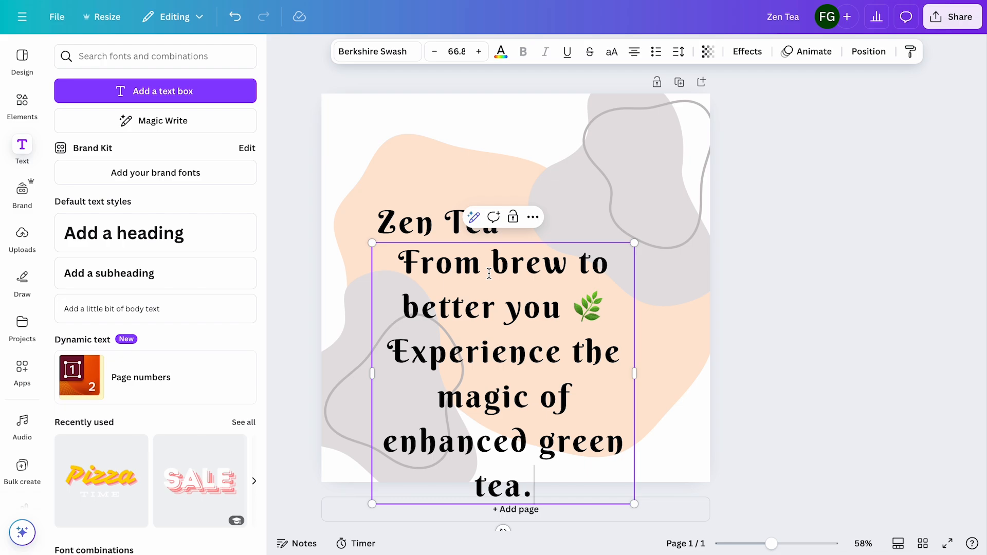
Set the caption's font to Sniglet and scale its text box down to a font size of about 43.3
key(ctrl+a)
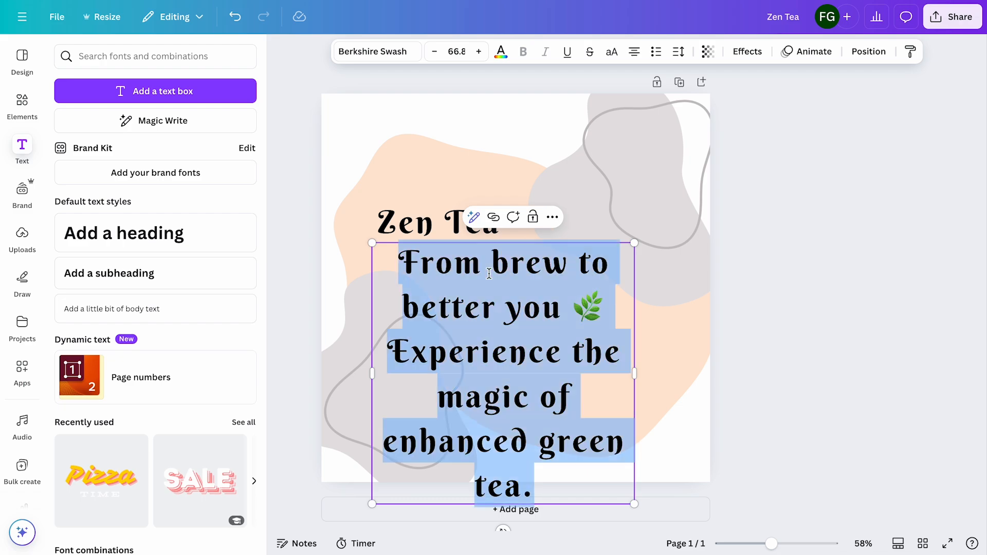
click(381, 48)
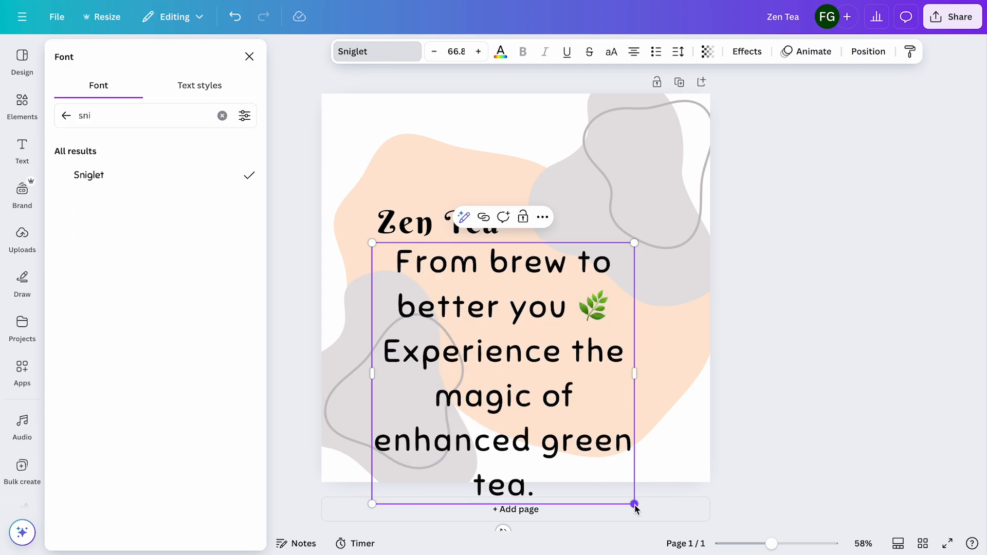
drag(634, 504, 557, 400)
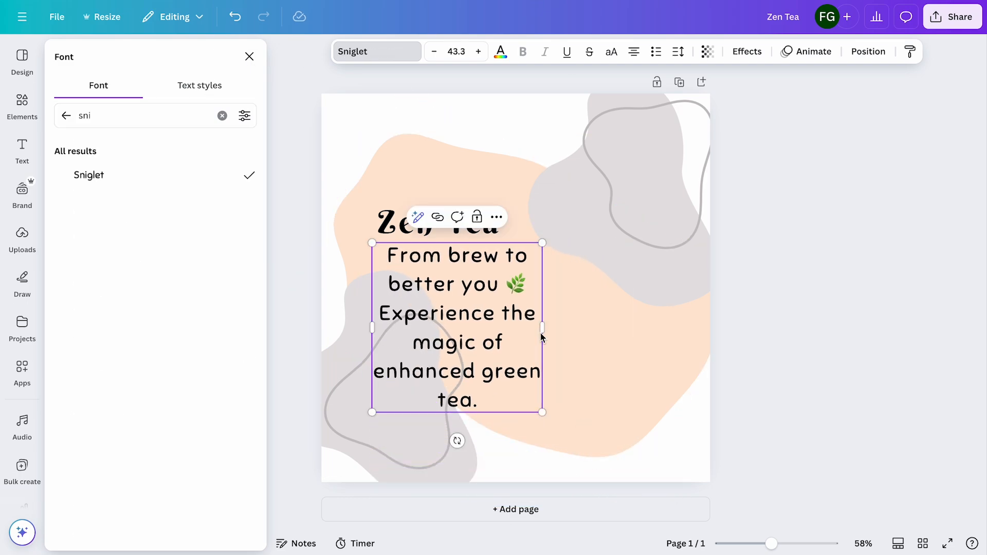
Replace the caption's leaf emoji with a line break and widen the text box so the caption fits on three lines
drag(544, 329, 612, 320)
click(451, 288)
key(BackSpace)
key(BackSpace)
key(BackSpace)
key(Return)
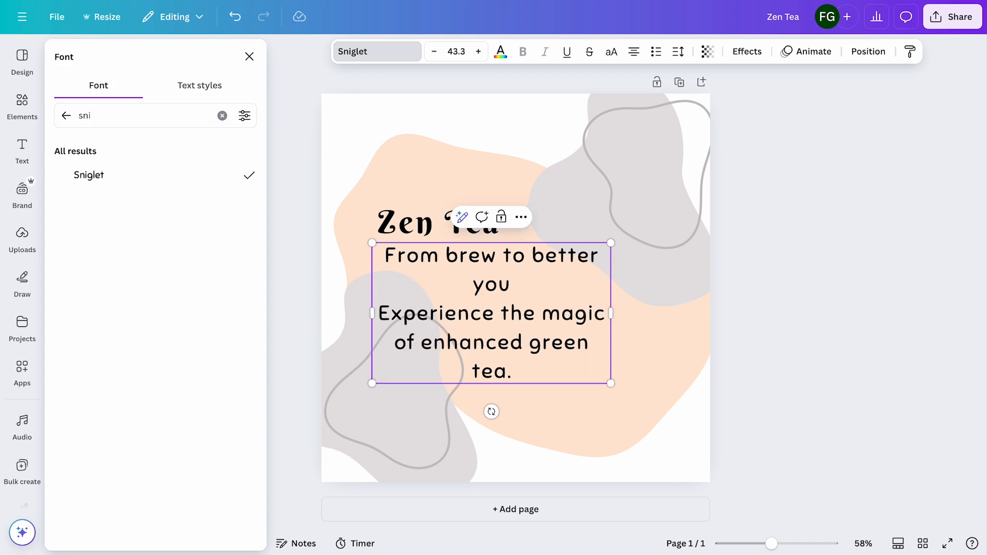
click(611, 314)
click(611, 313)
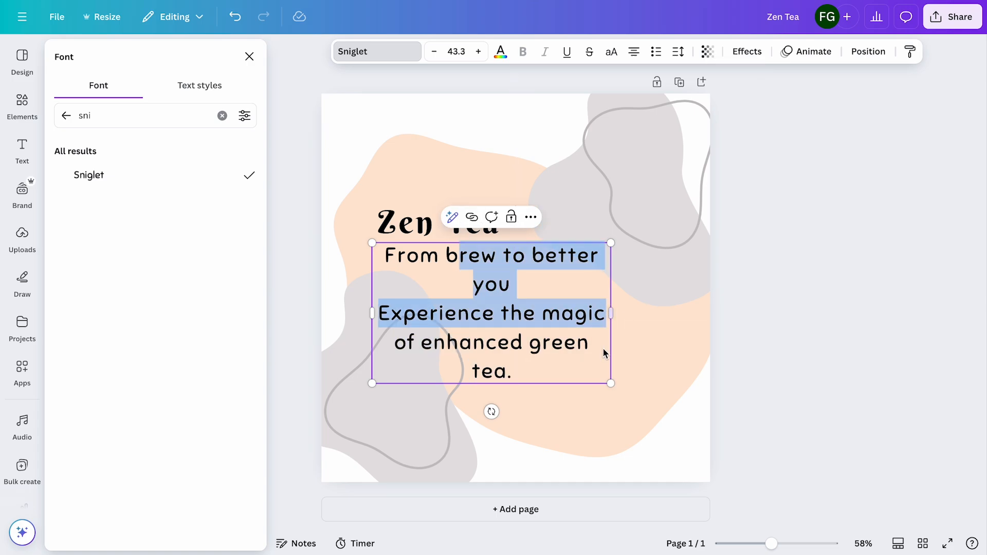
drag(613, 313, 646, 315)
Left-align the whole caption text under the title
key(ctrl+a)
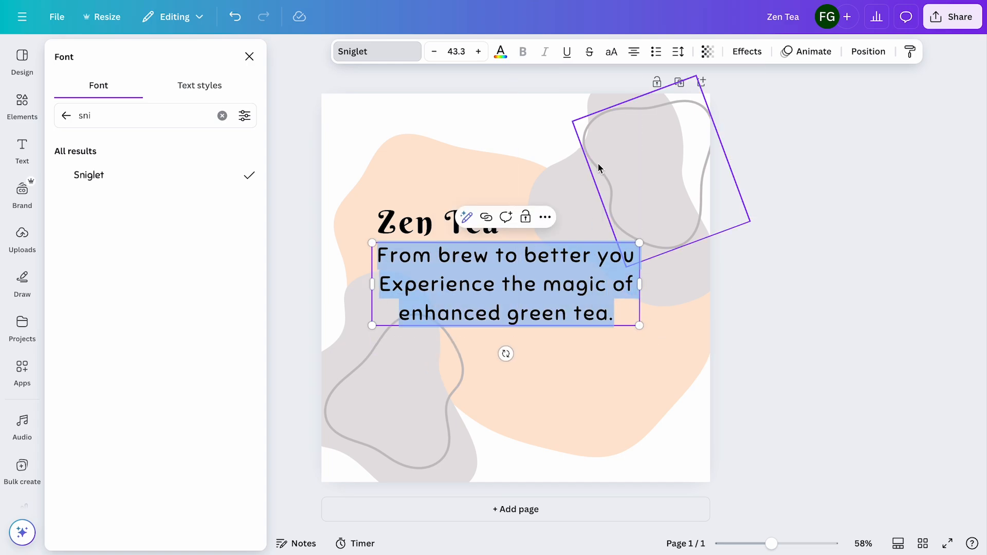
click(633, 51)
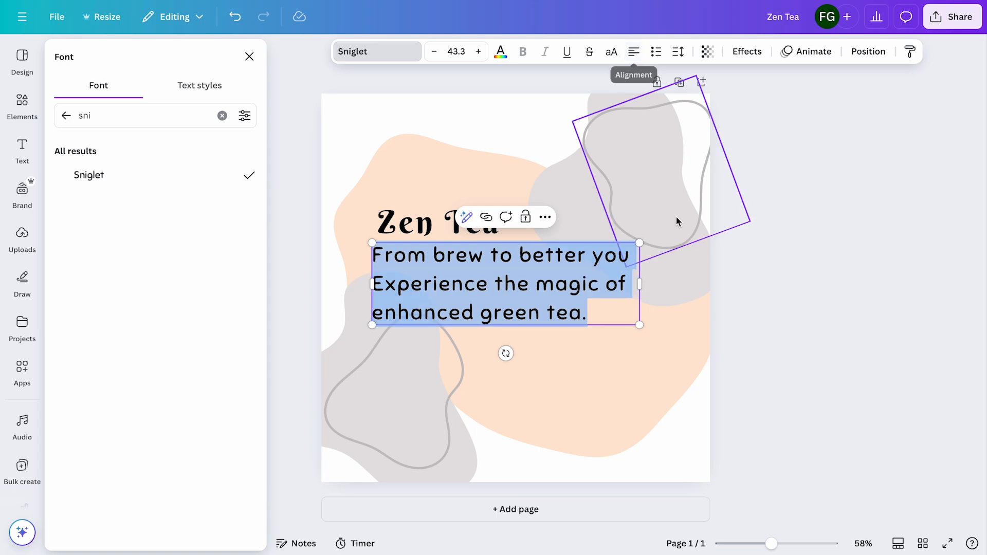
click(803, 397)
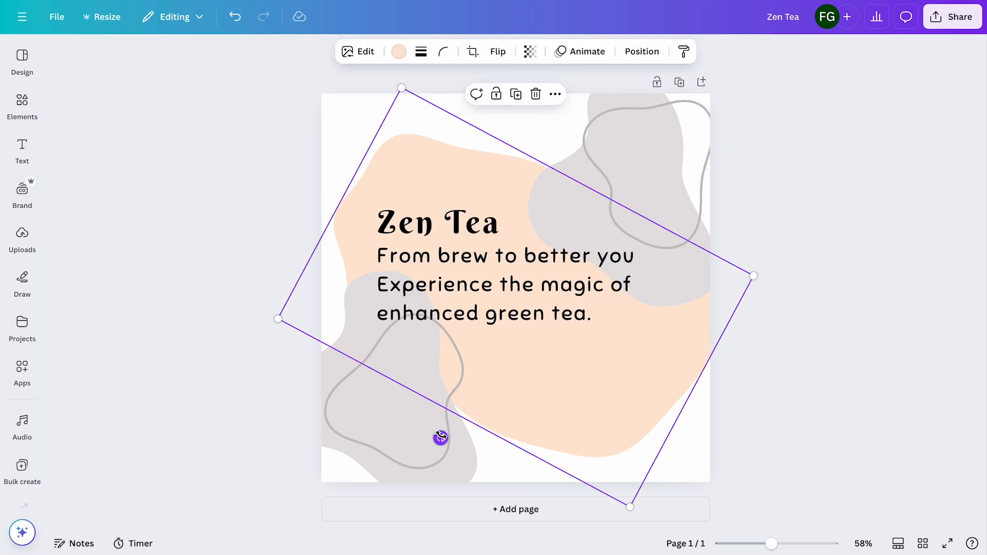
Rotate and scale down the peach background shape so that it forms a wide blob behind the title and caption
drag(440, 438, 516, 423)
drag(316, 430, 331, 418)
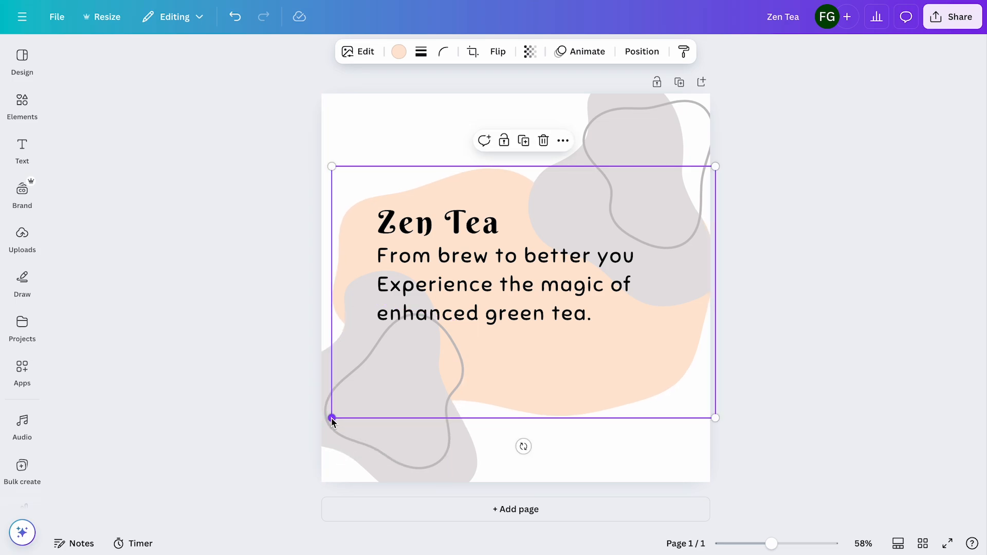
drag(718, 421, 706, 391)
drag(641, 356, 640, 348)
Rotate the grey blob and its outline at the page's lower left and tuck both into the corner, clear of the caption
click(461, 469)
drag(548, 388, 505, 313)
drag(479, 408, 443, 450)
drag(483, 341, 462, 315)
click(365, 341)
drag(478, 399, 458, 296)
drag(438, 353, 404, 428)
drag(454, 453, 475, 451)
Rotate the upper-right grey blob and its outline toward the corner, and shift the title and caption slightly toward the page's centre
click(662, 275)
drag(791, 194, 652, 37)
drag(673, 292, 689, 263)
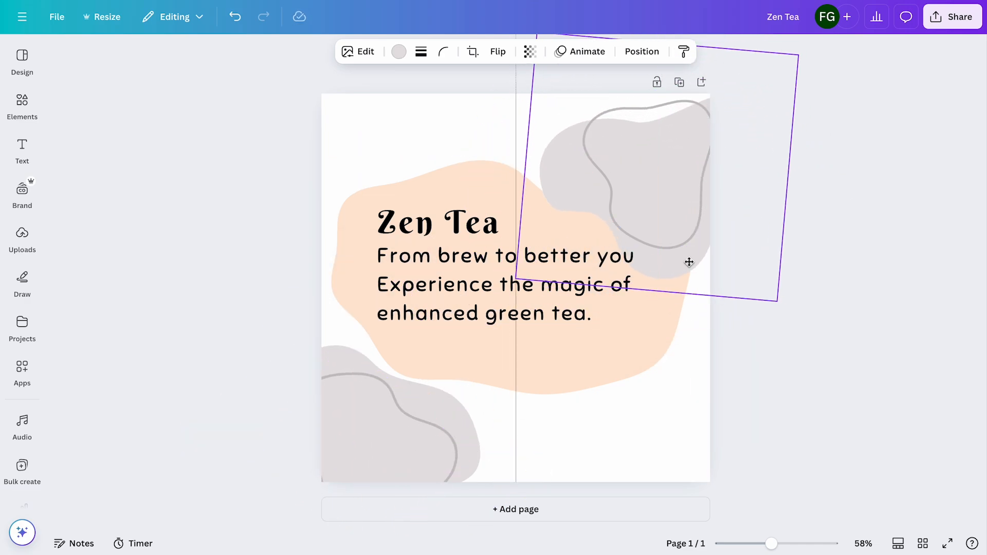
drag(817, 178, 814, 139)
click(829, 249)
click(664, 249)
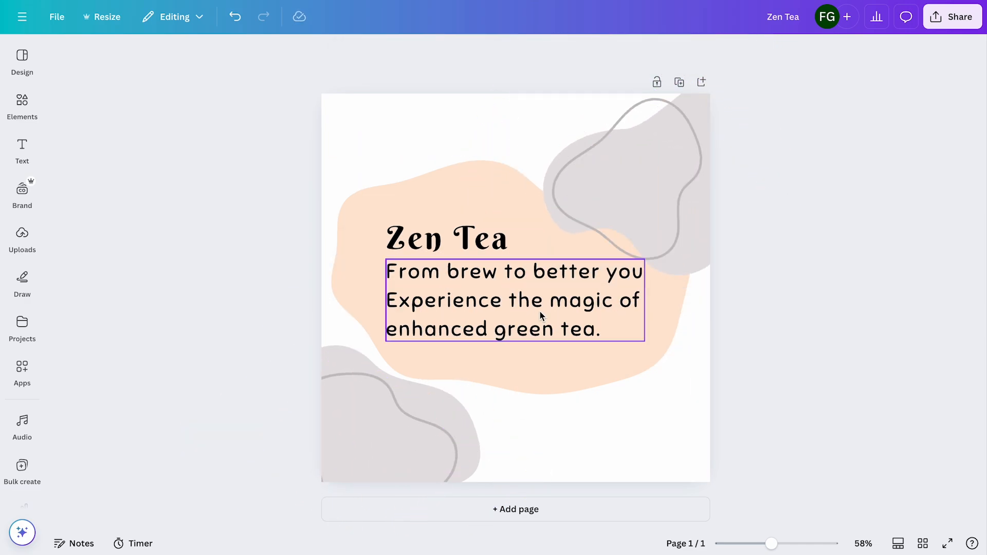
Insert the black steaming cup silhouette from a "tea cup" graphics search and place it, scaled down, on the peach blob's left side
click(22, 106)
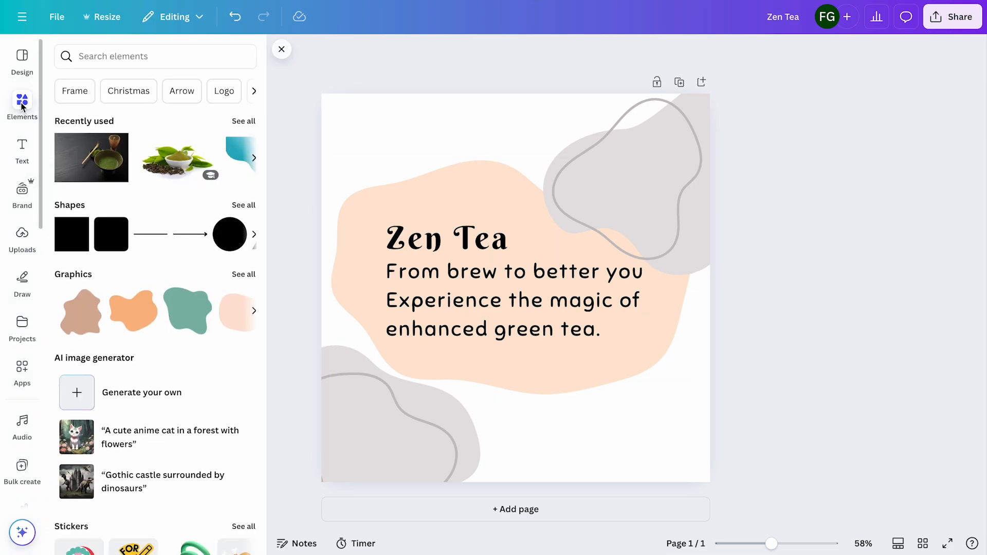
click(141, 57)
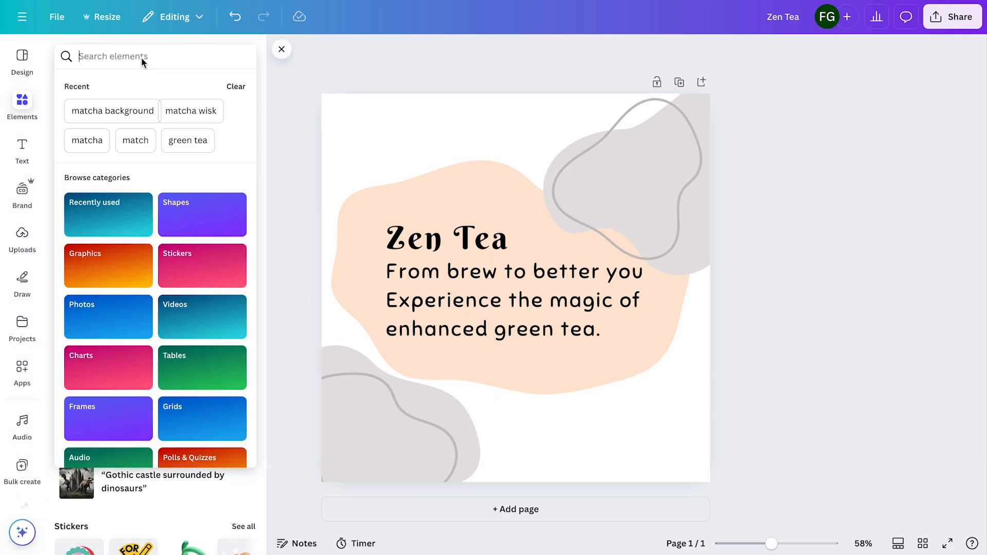
text(tea cup)
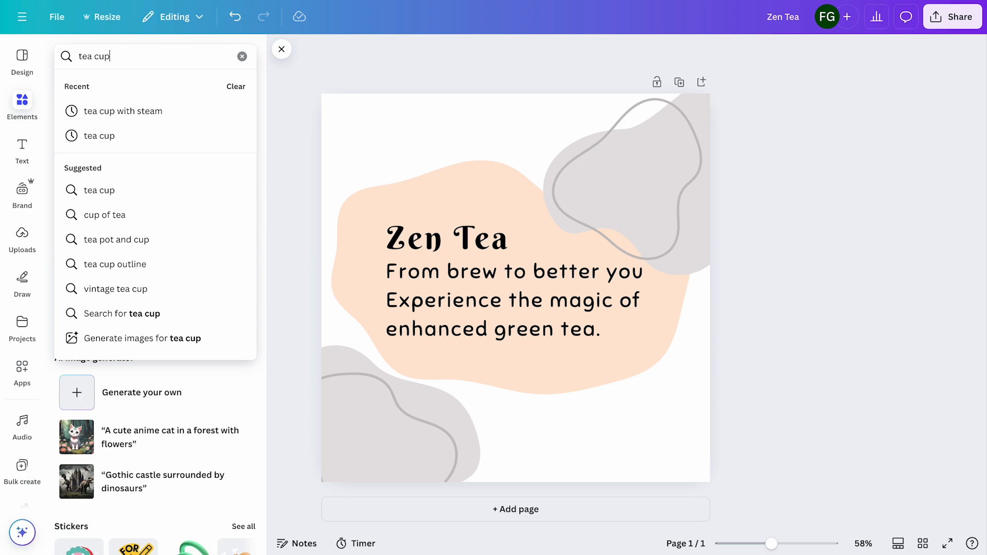
key(Return)
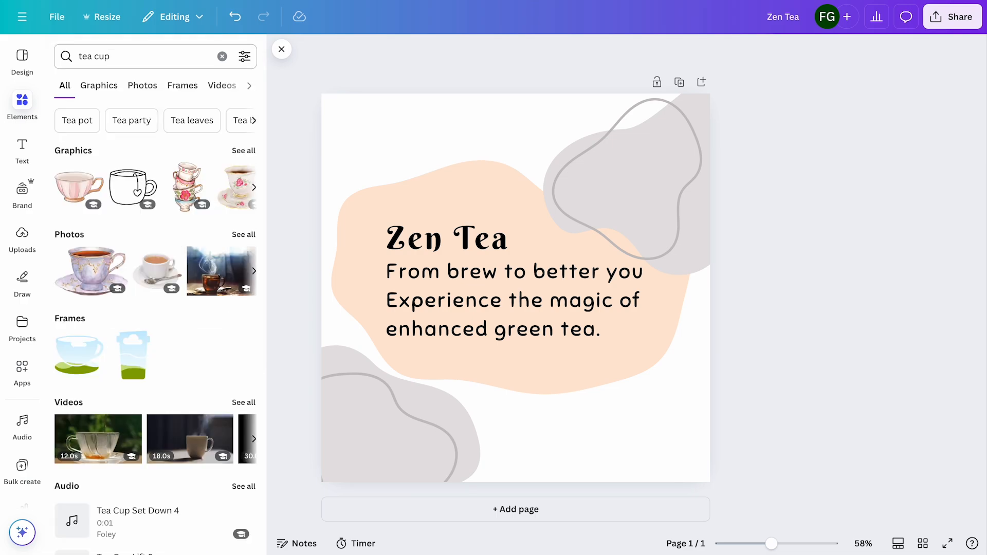
click(237, 155)
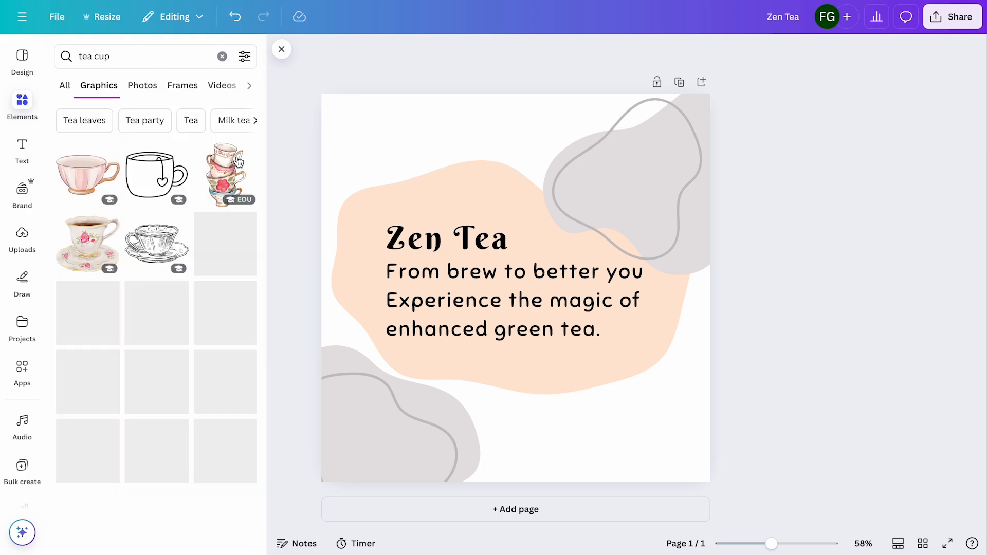
scroll(182, 301, down, 8)
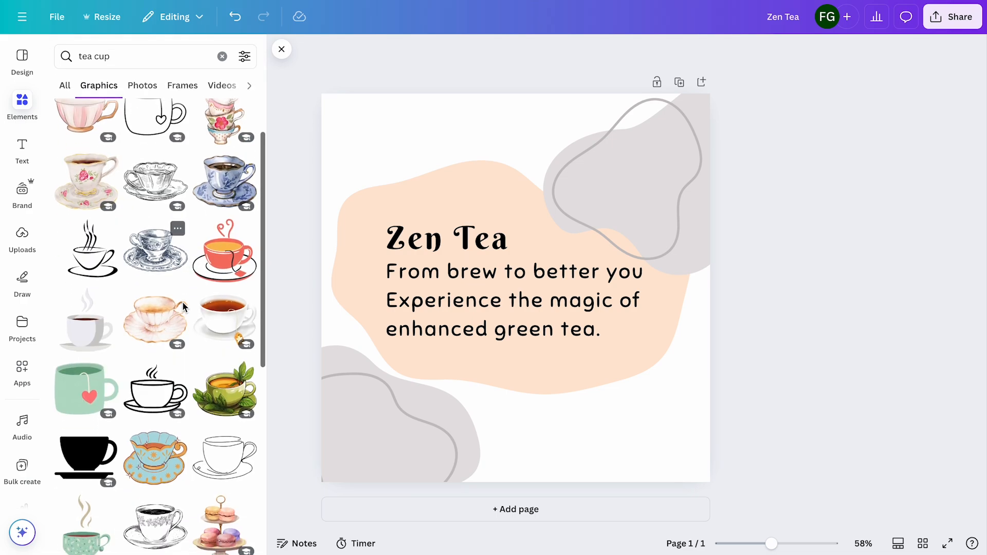
scroll(183, 303, down, 3)
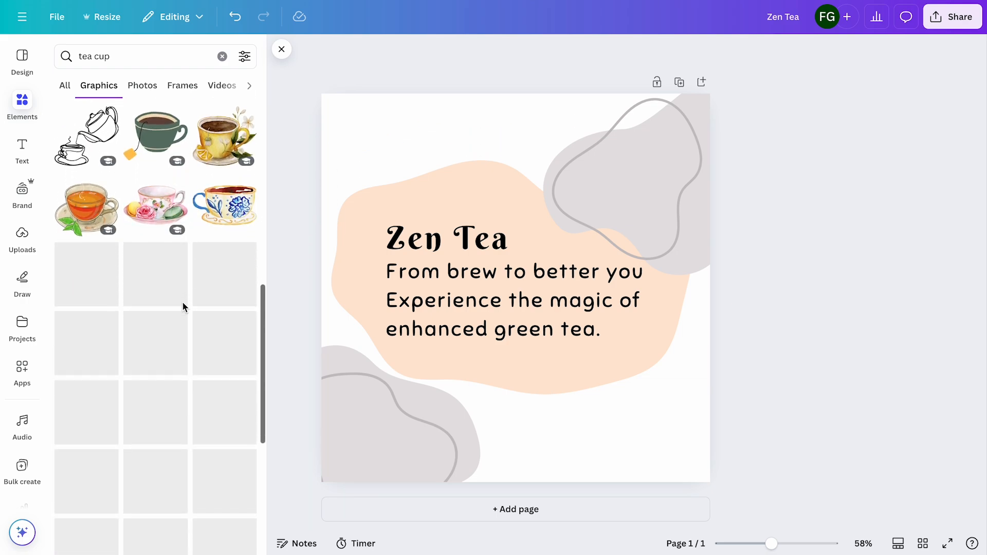
scroll(183, 308, down, 12)
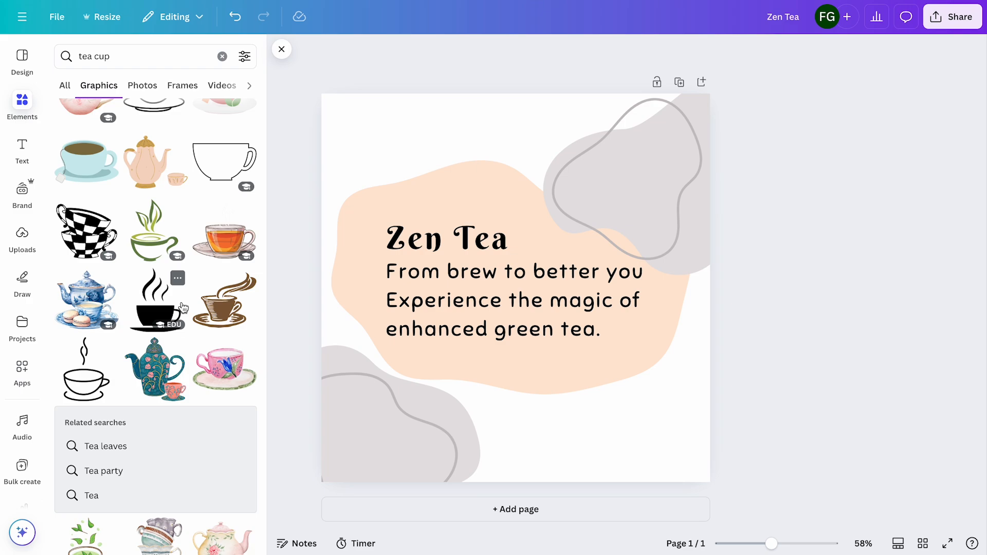
click(166, 307)
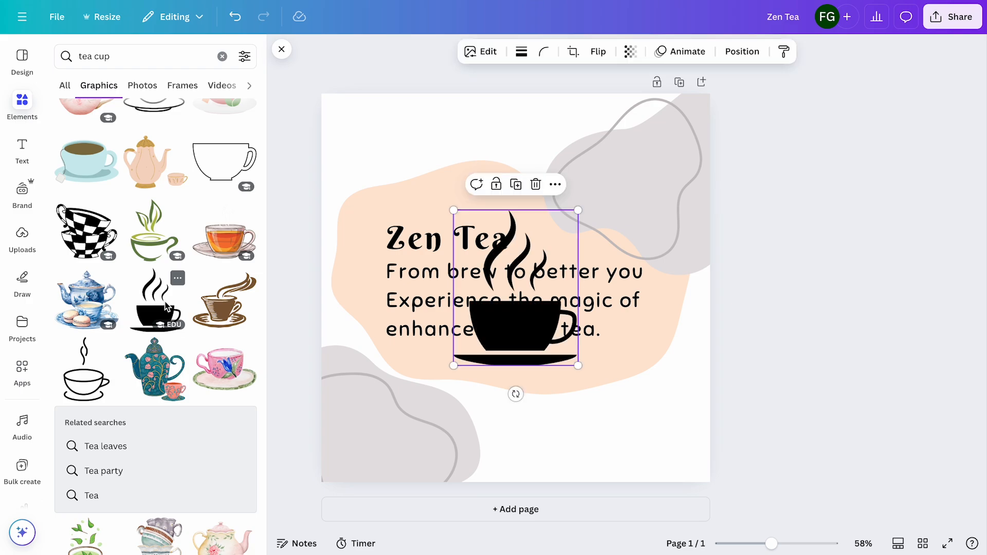
drag(578, 210, 532, 261)
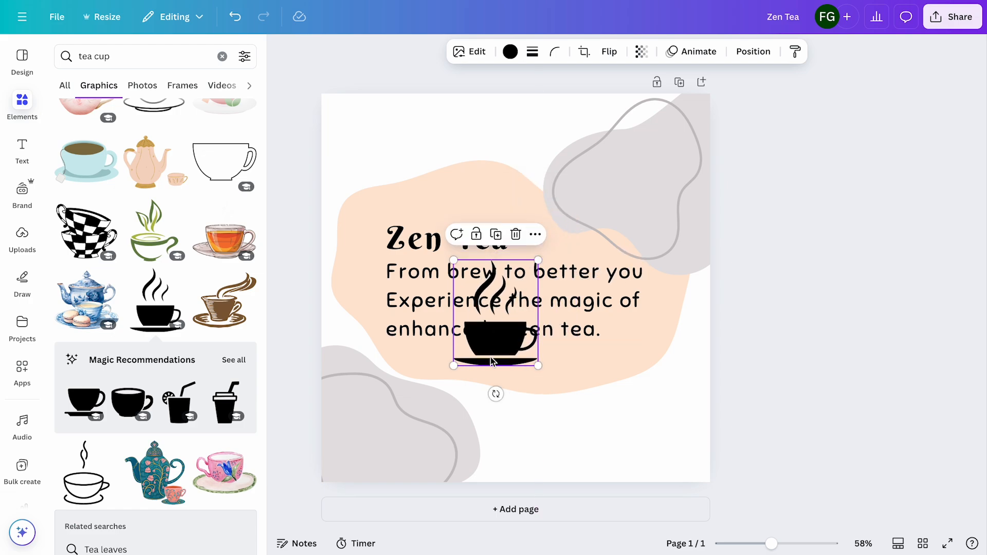
drag(493, 357, 375, 307)
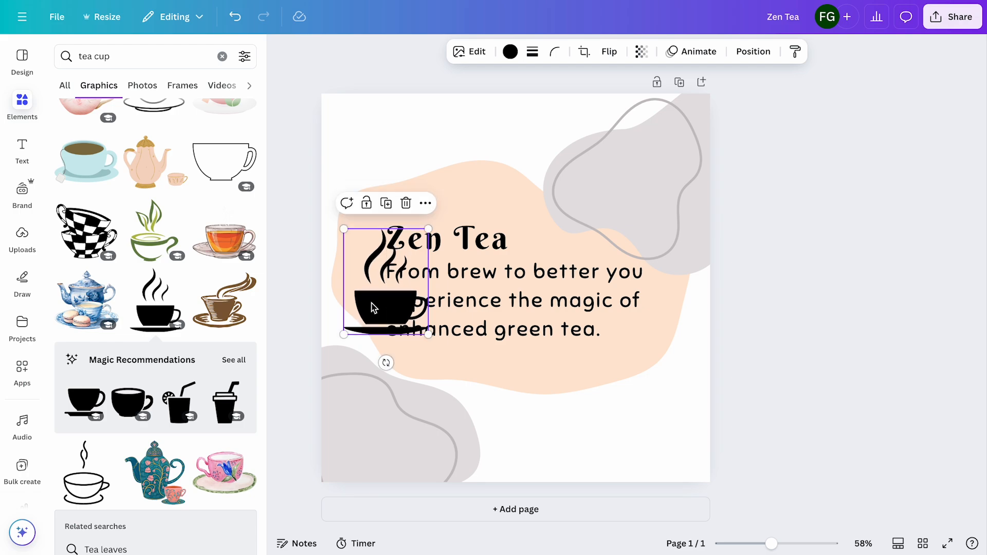
Flip the peach blob vertically and nudge it slightly down and to the left
click(505, 177)
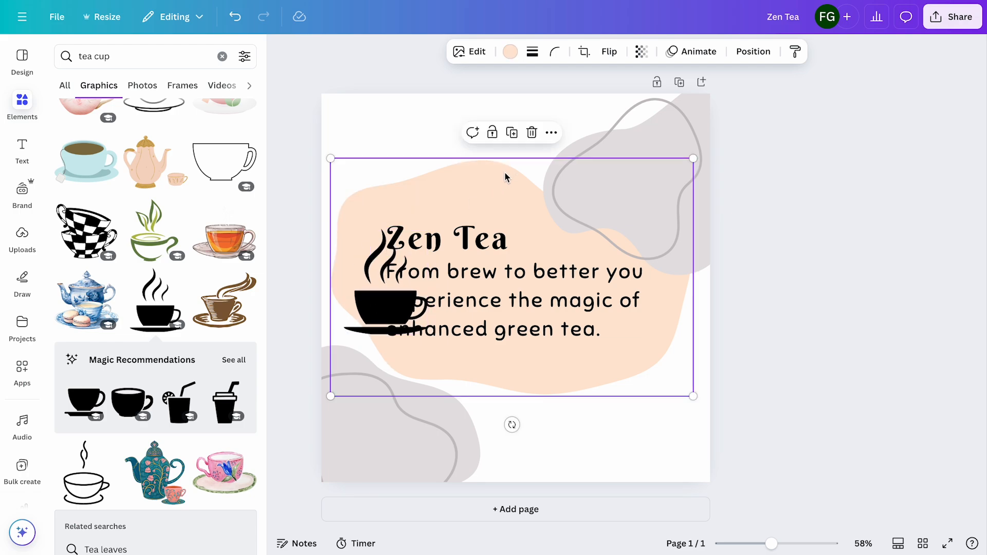
click(610, 51)
click(615, 109)
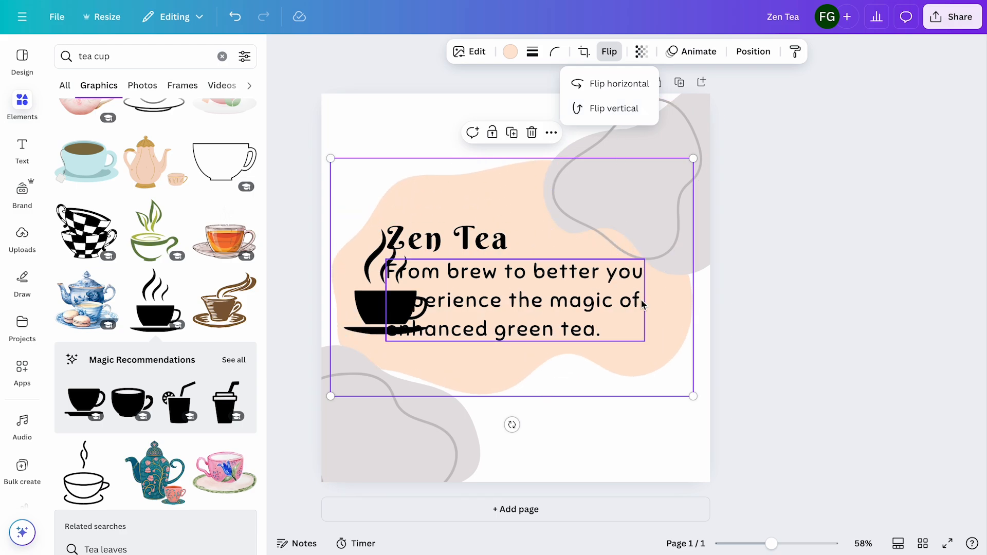
drag(668, 338, 662, 337)
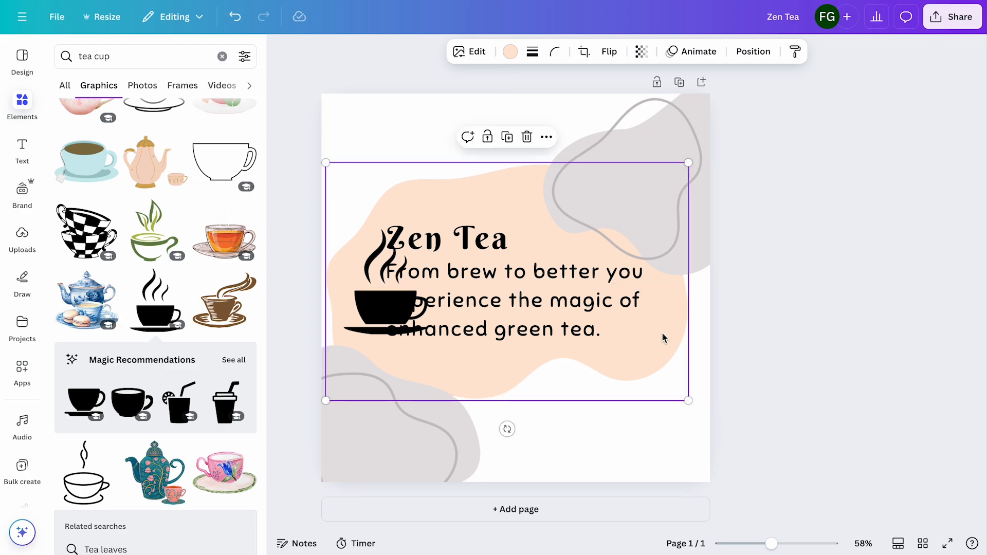
Scale the caption down to font size 33.7 and place it with the title to the right of the tea cup
click(575, 332)
drag(574, 332, 609, 342)
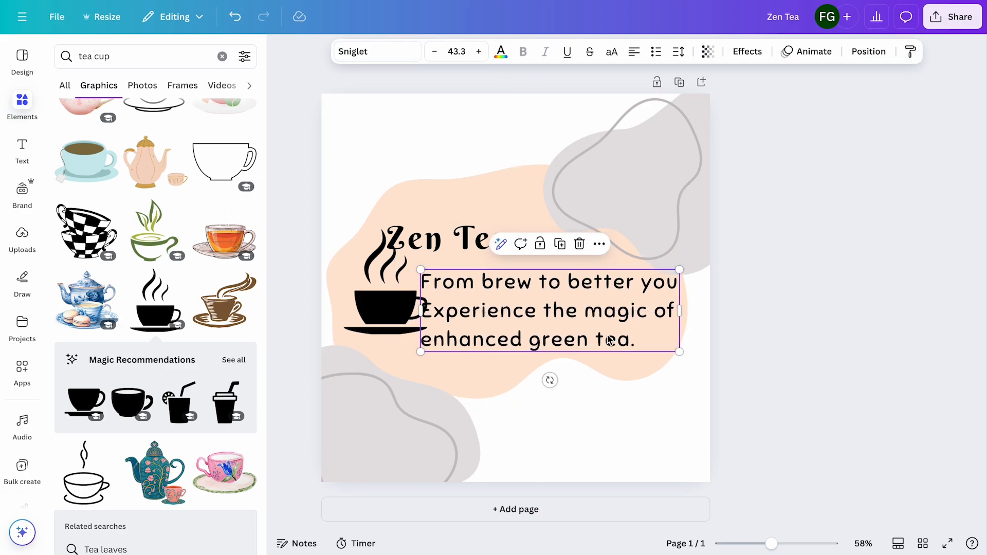
drag(680, 270, 620, 285)
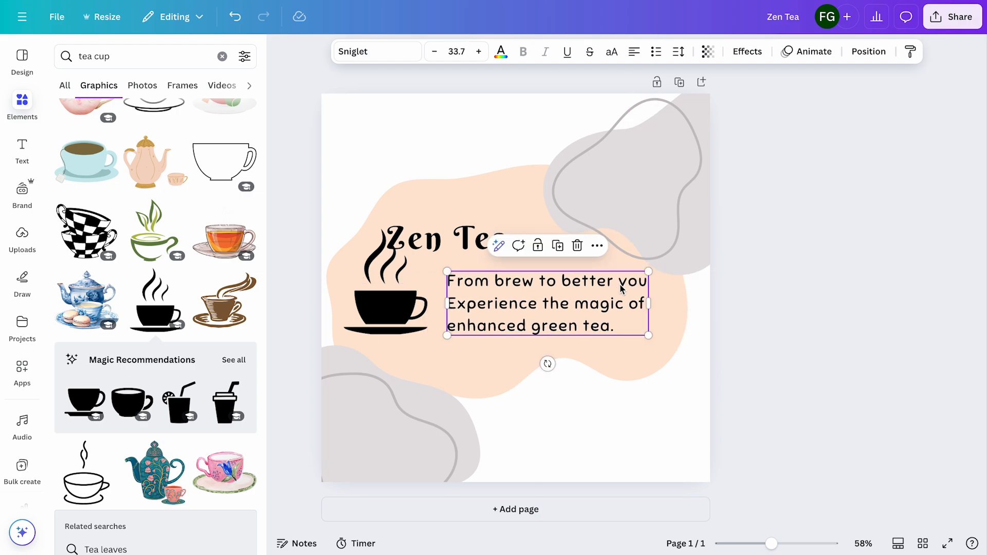
click(457, 246)
drag(465, 242, 528, 255)
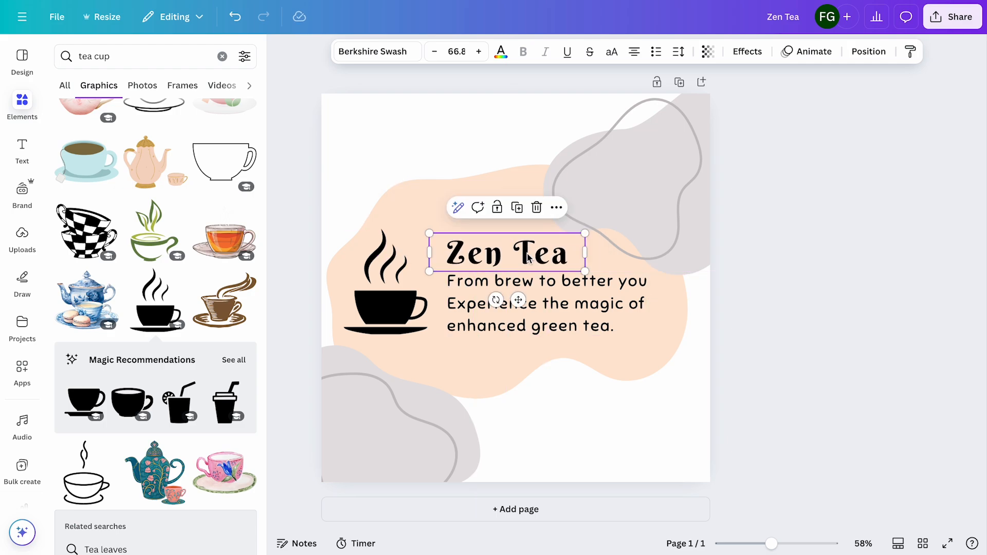
click(779, 311)
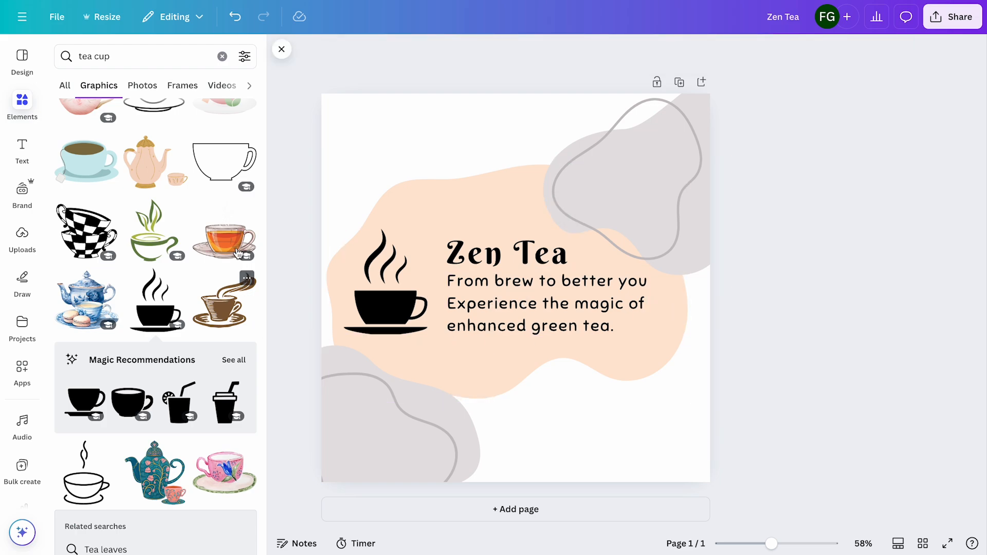
Insert the black vertical hand-drawn line from a "line" graphics search and place it, shortened, as a divider between the cup and the text
click(147, 57)
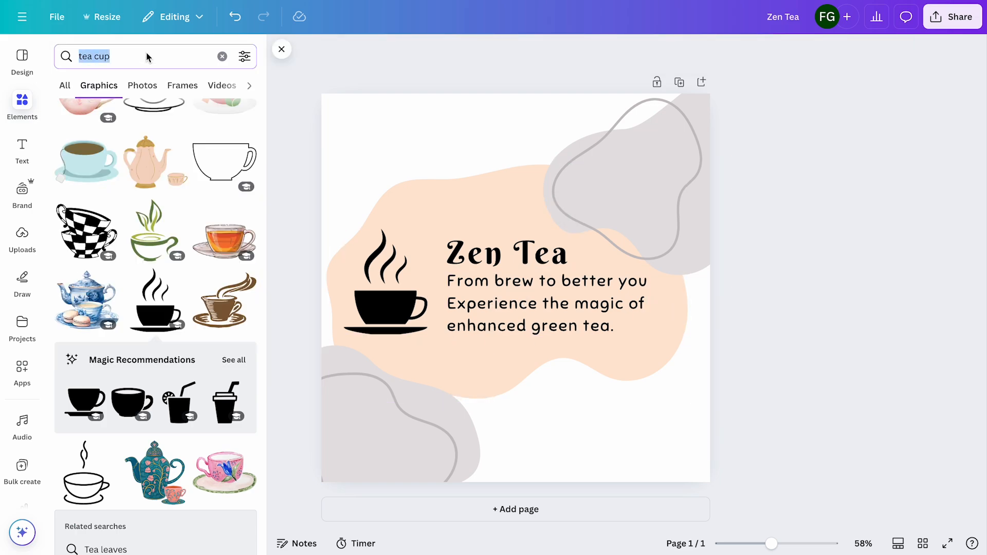
text(line)
key(Return)
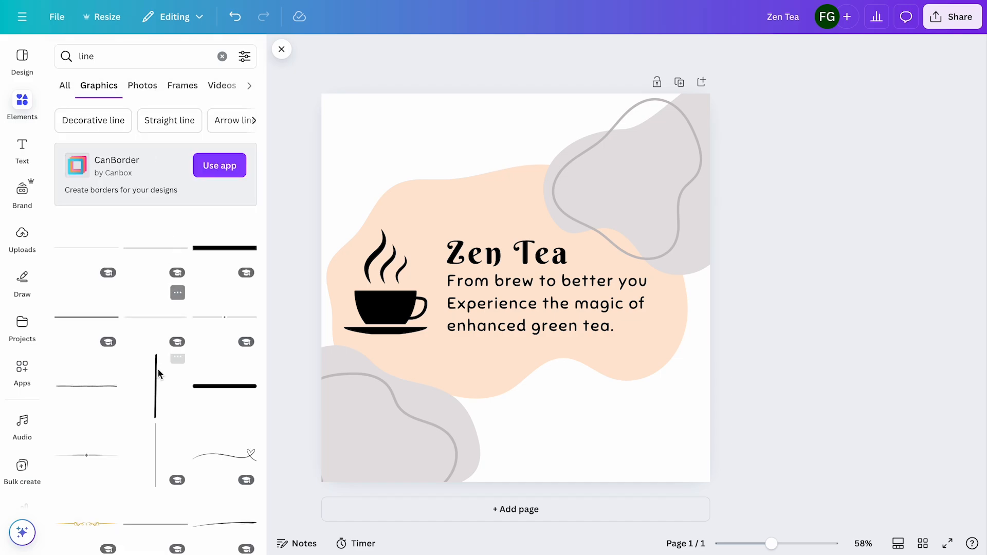
scroll(156, 384, down, 1)
scroll(156, 384, down, 2)
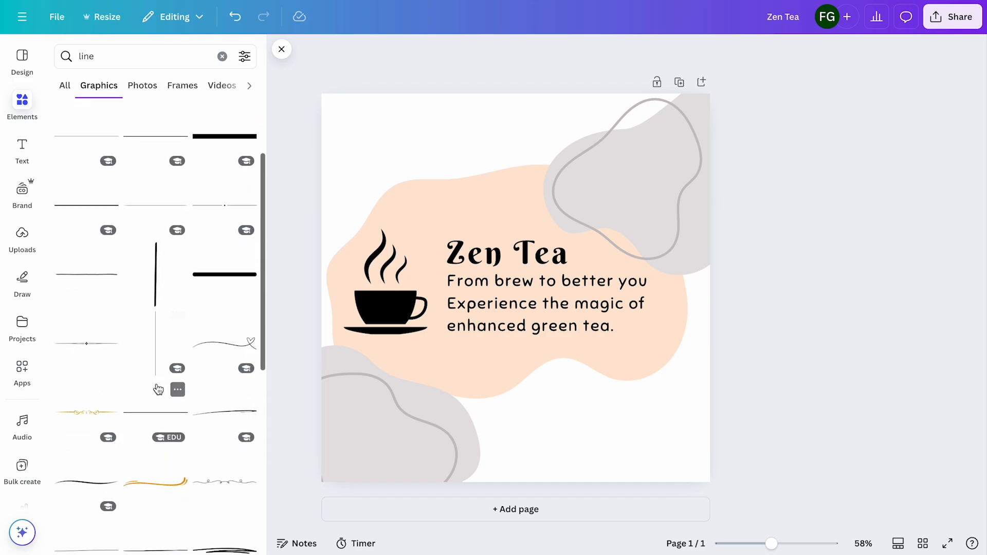
click(156, 270)
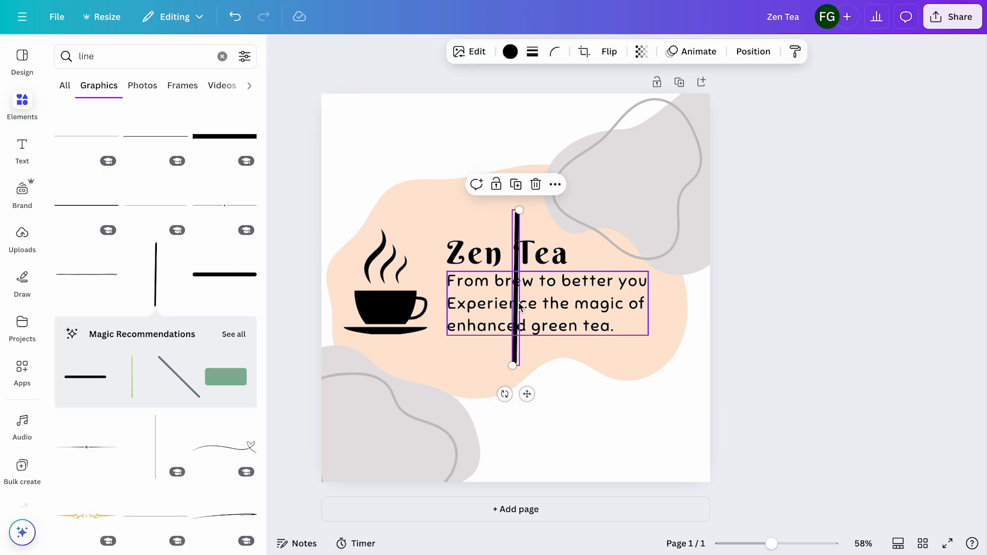
drag(519, 307, 438, 272)
drag(438, 181, 442, 230)
drag(440, 275, 440, 284)
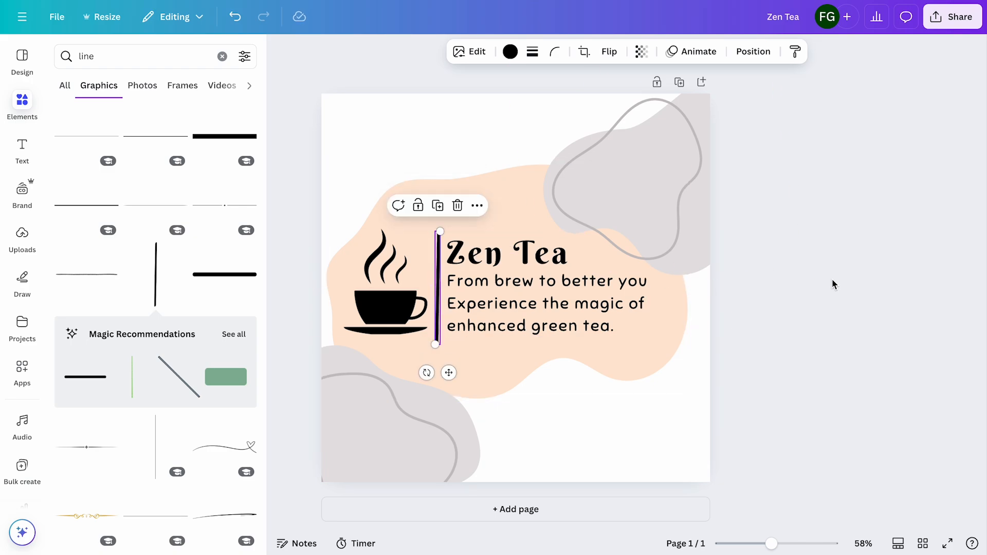
click(818, 284)
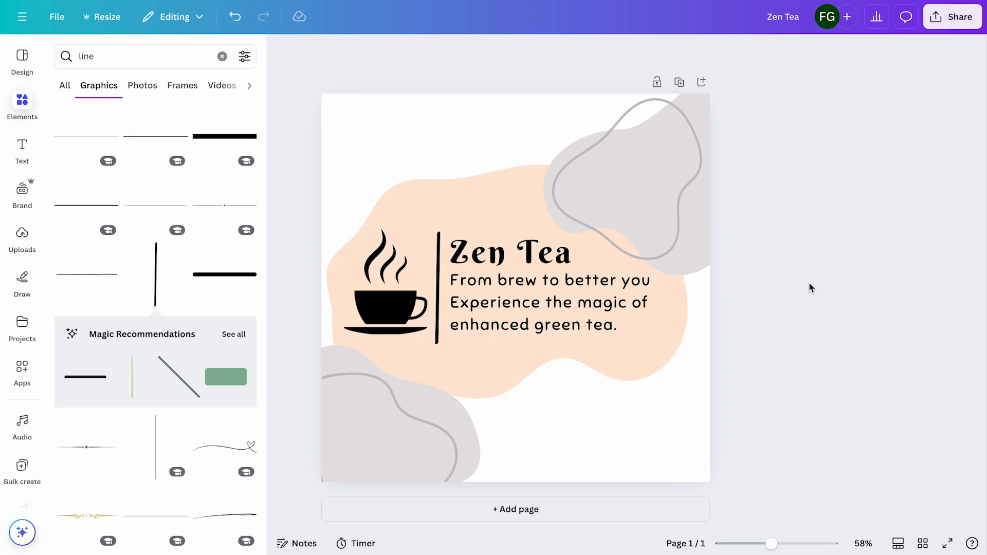
Recolor the tea cup dark green #327336 and apply the same green to the divider line and the title
click(399, 319)
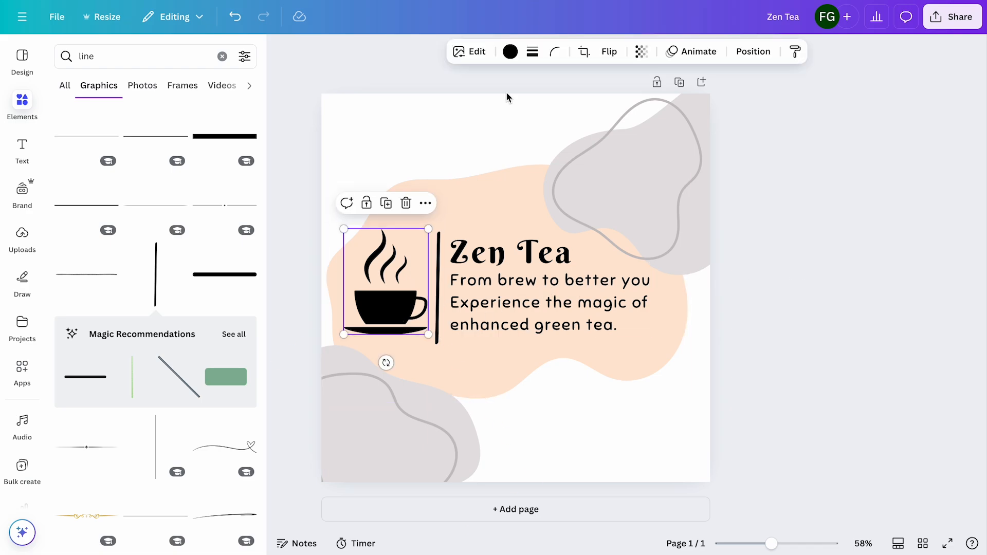
click(510, 52)
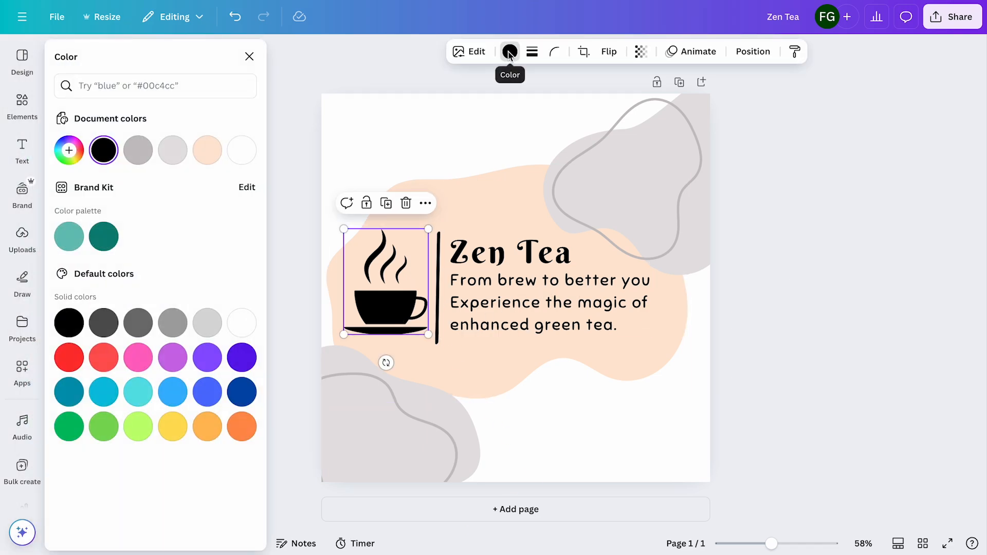
click(71, 150)
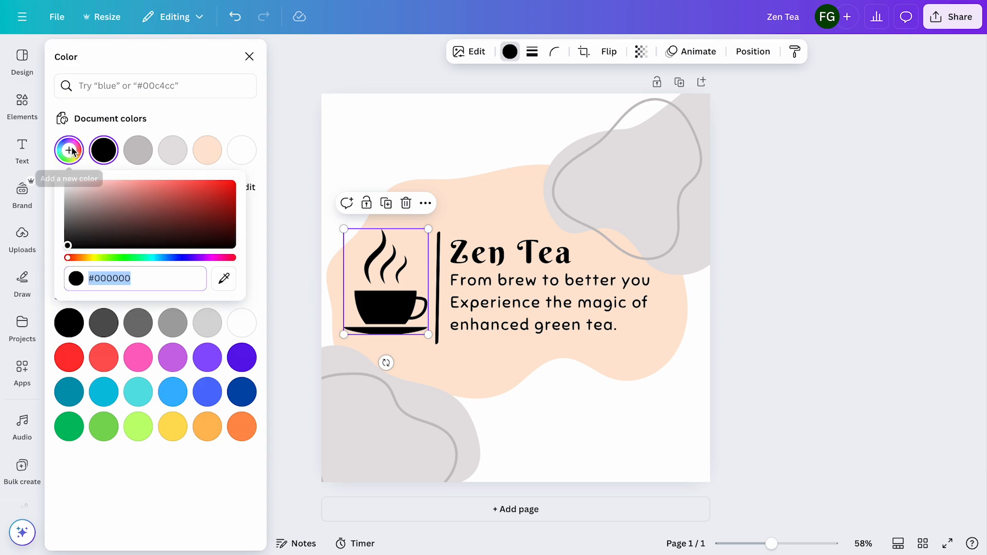
click(124, 257)
mouse_move(165, 209)
mouse_down()
mouse_move(153, 213)
mouse_move(144, 199)
mouse_move(162, 218)
mouse_up()
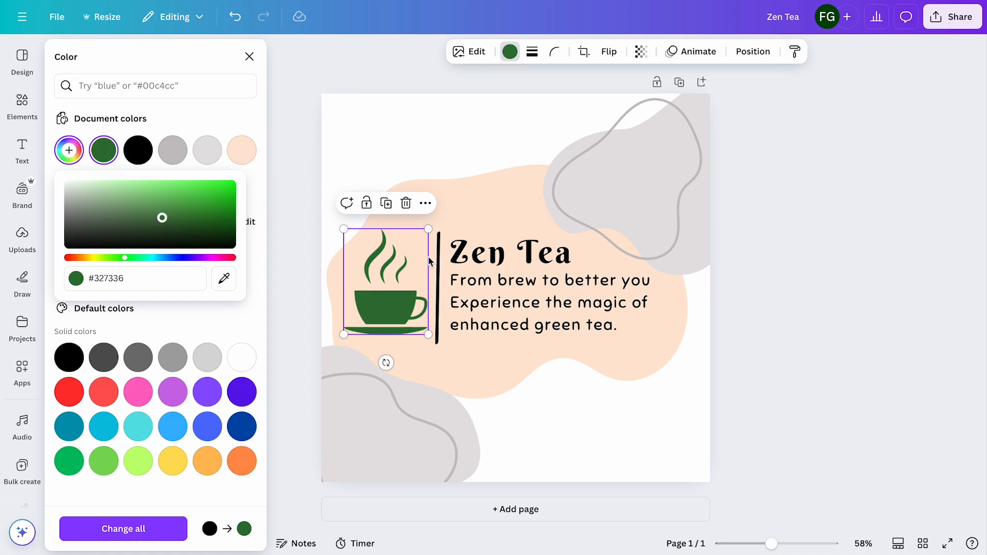
click(439, 271)
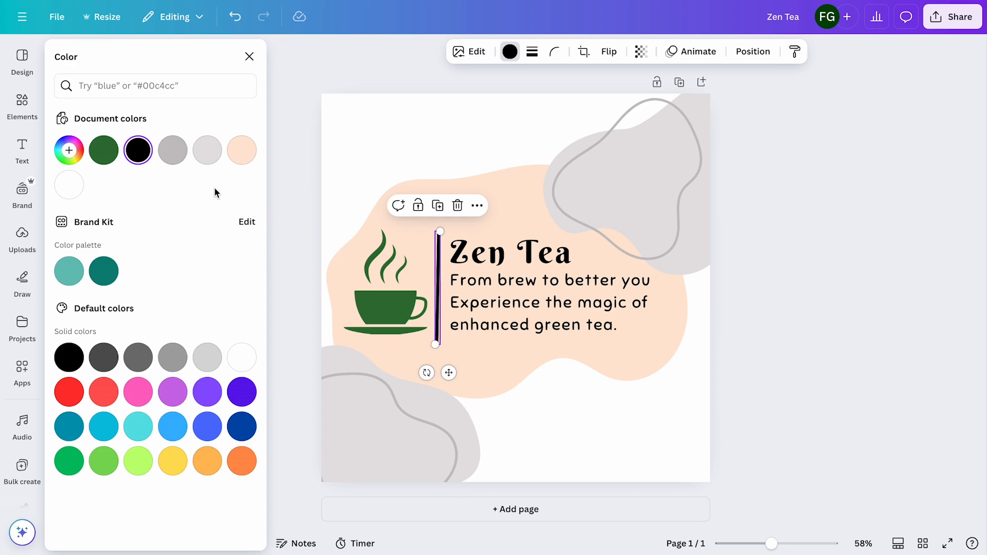
click(108, 152)
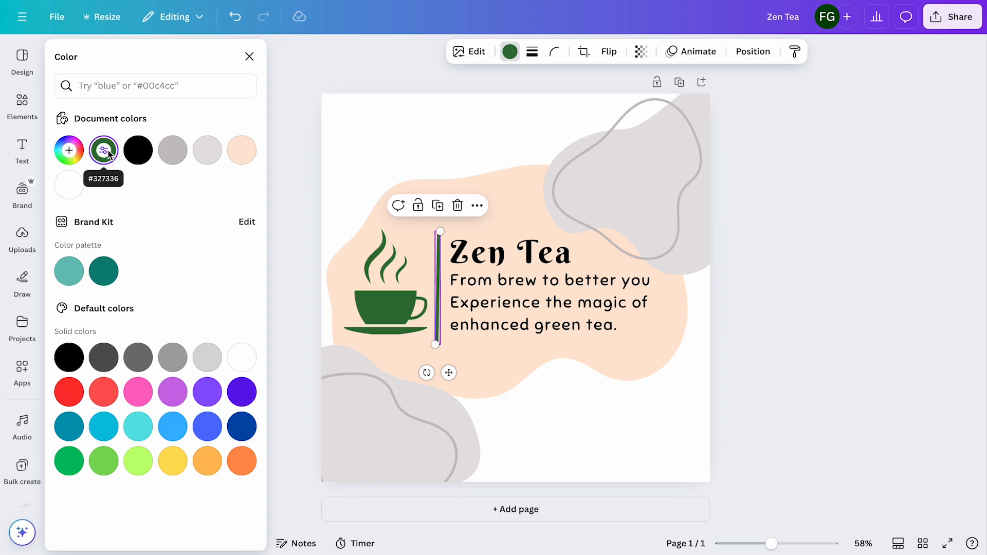
Recolor the peach blob behind the text to light green #A5CCA8
click(403, 204)
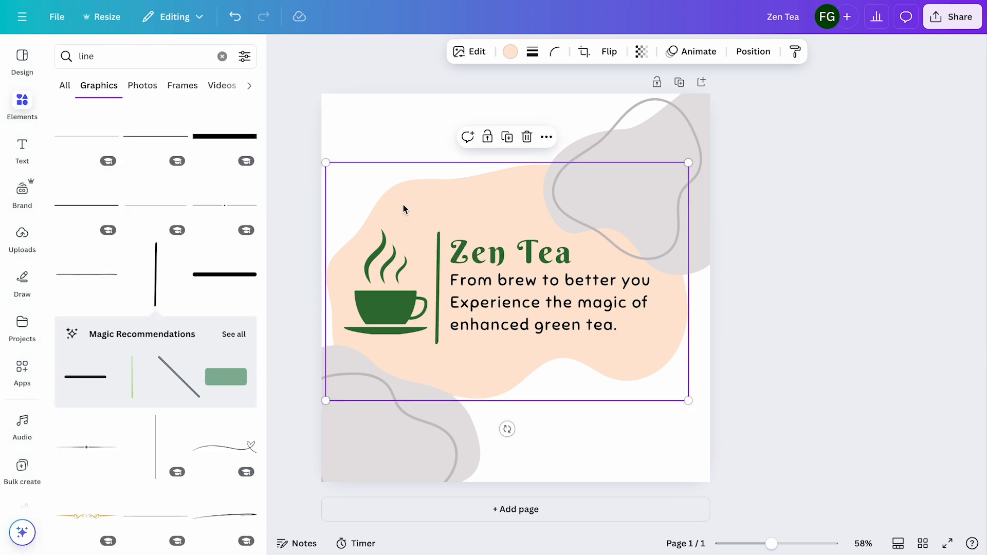
click(510, 52)
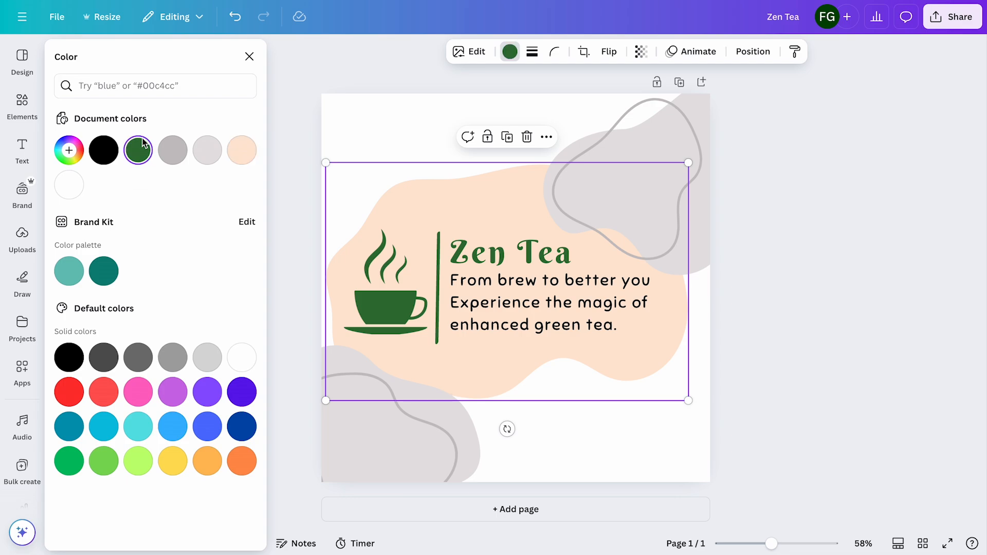
click(140, 152)
click(139, 152)
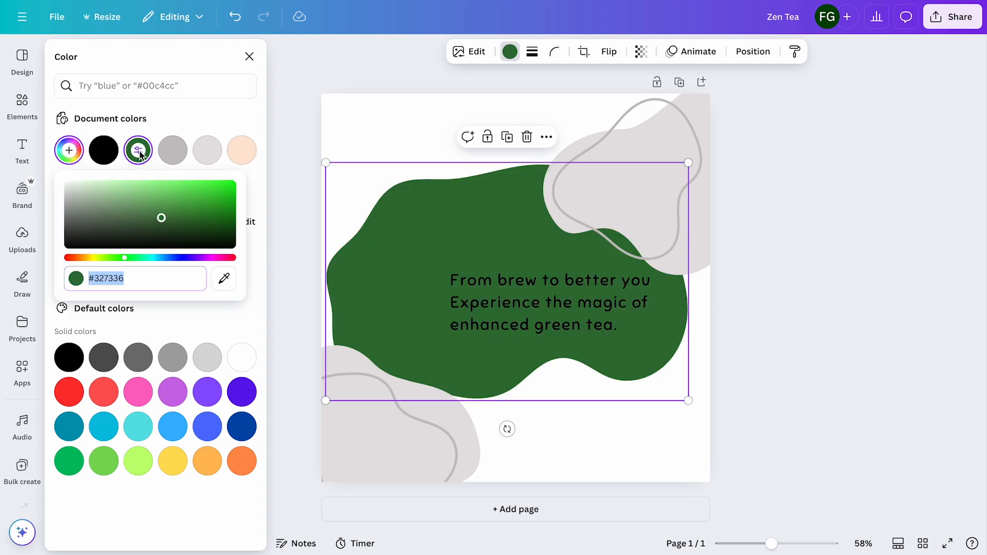
drag(162, 219, 97, 194)
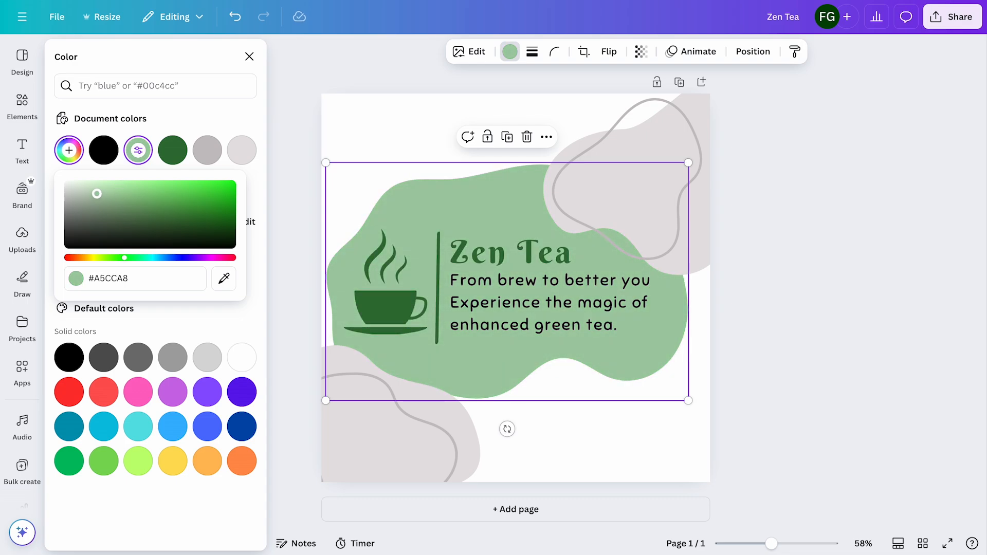
click(388, 107)
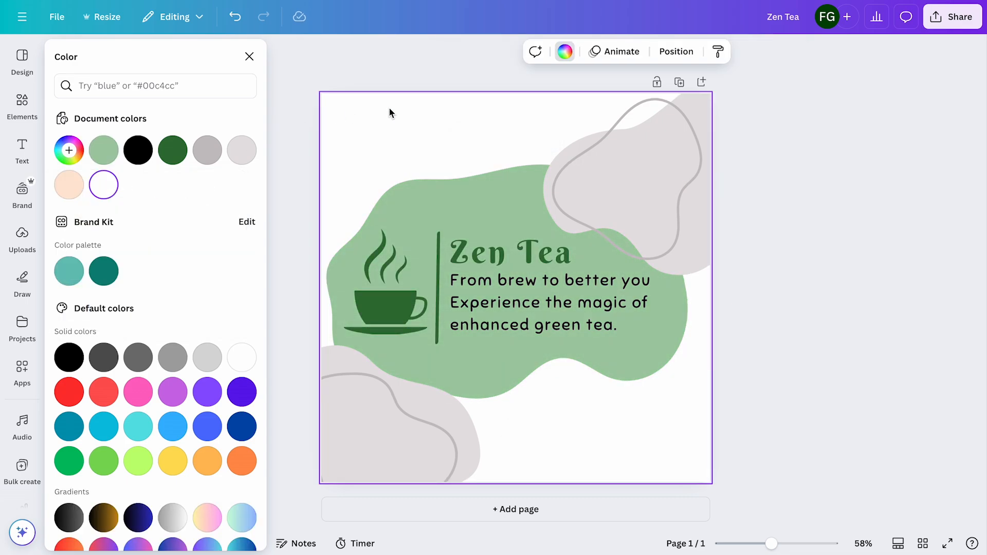
Recolor the page background from light green #A5CCA8 through mid green #5DA362 to the dark green sampled from the tea cup
click(563, 53)
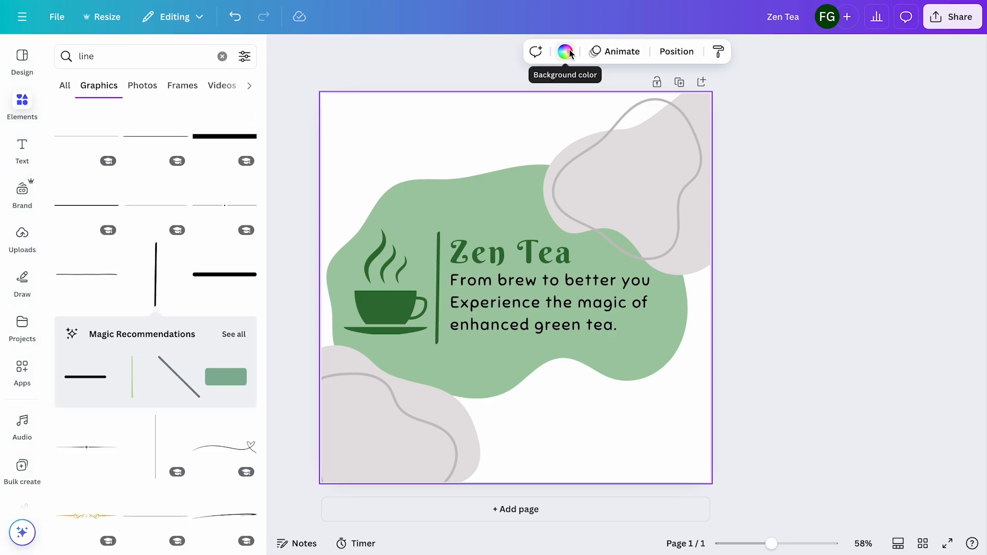
click(569, 52)
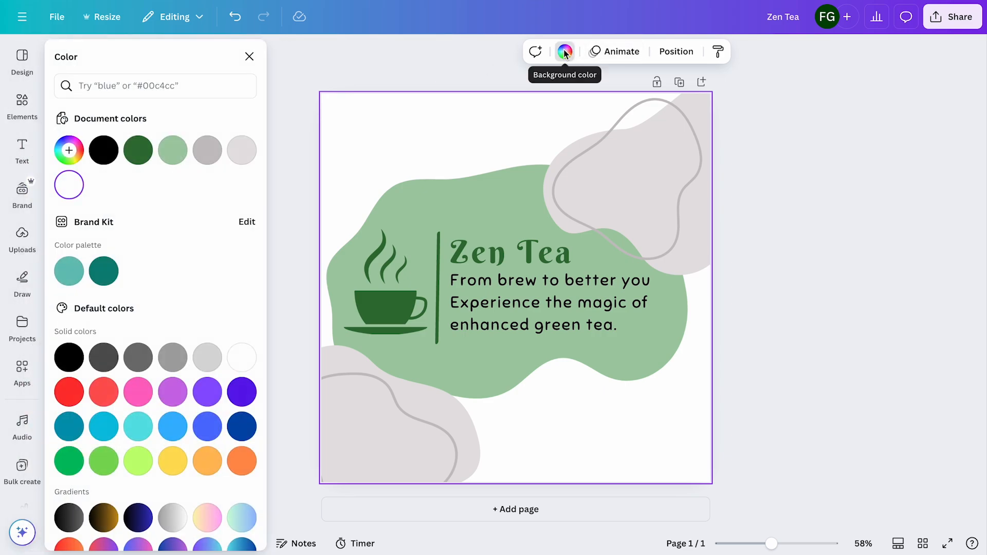
click(175, 150)
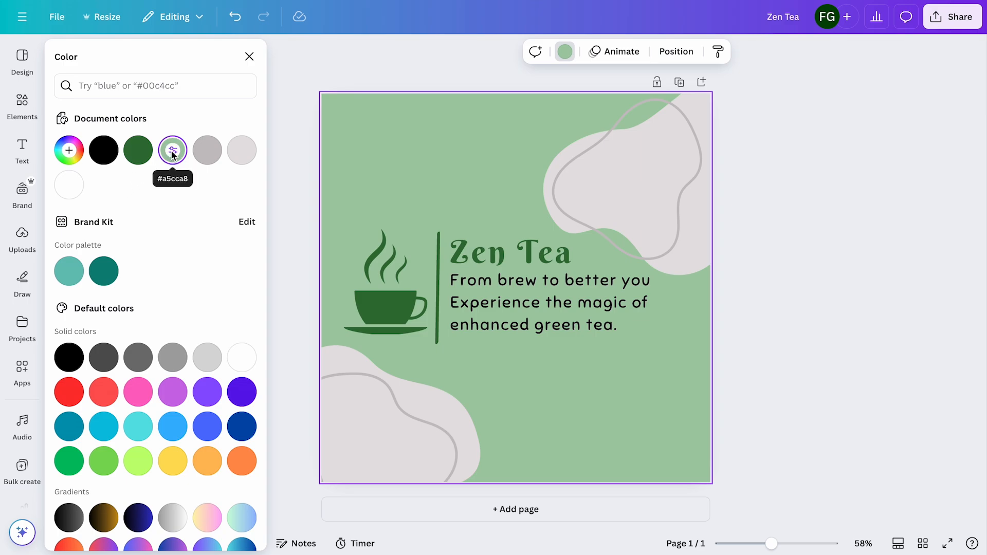
click(173, 153)
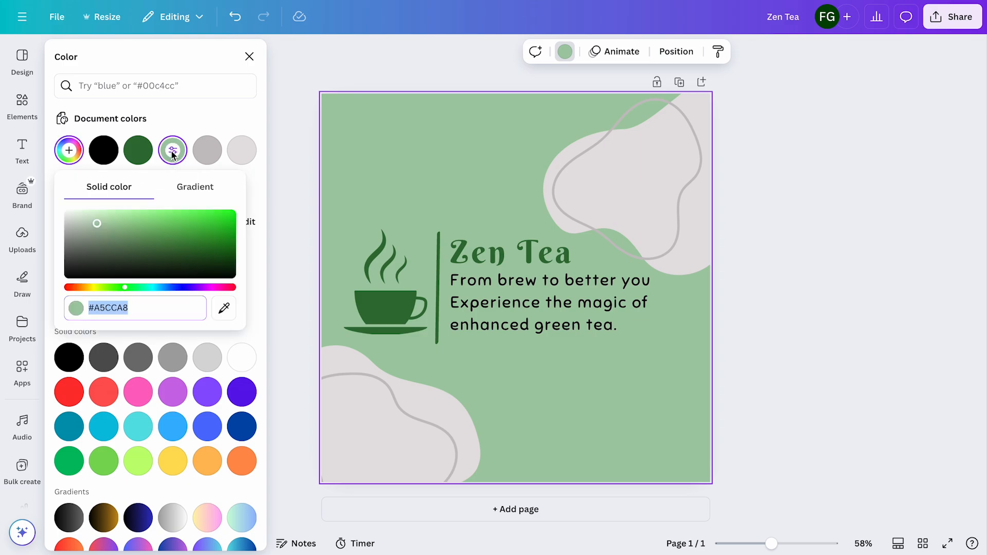
drag(100, 220, 137, 234)
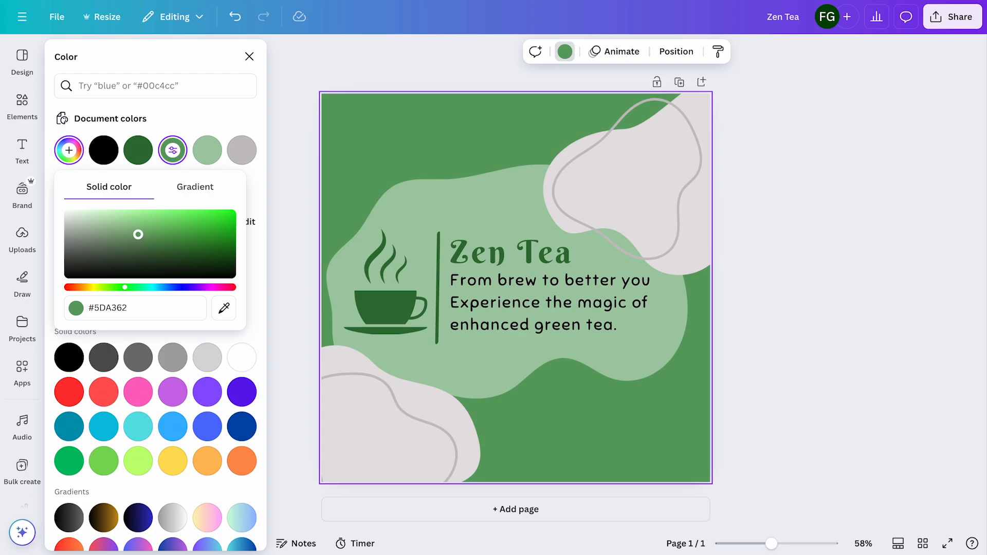
click(225, 308)
click(384, 302)
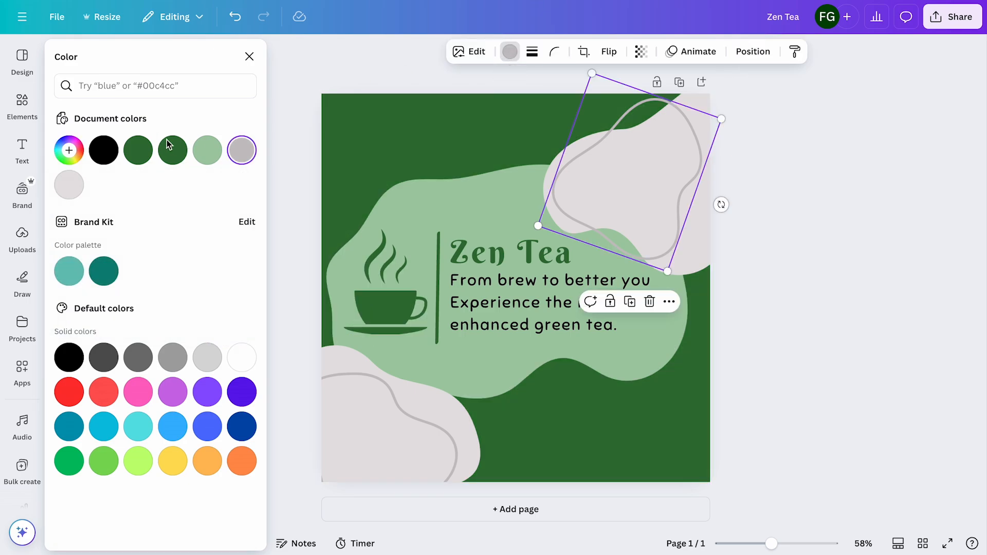
Recolor the gray outline curves over both corner blobs with the dark green of the page background
click(171, 152)
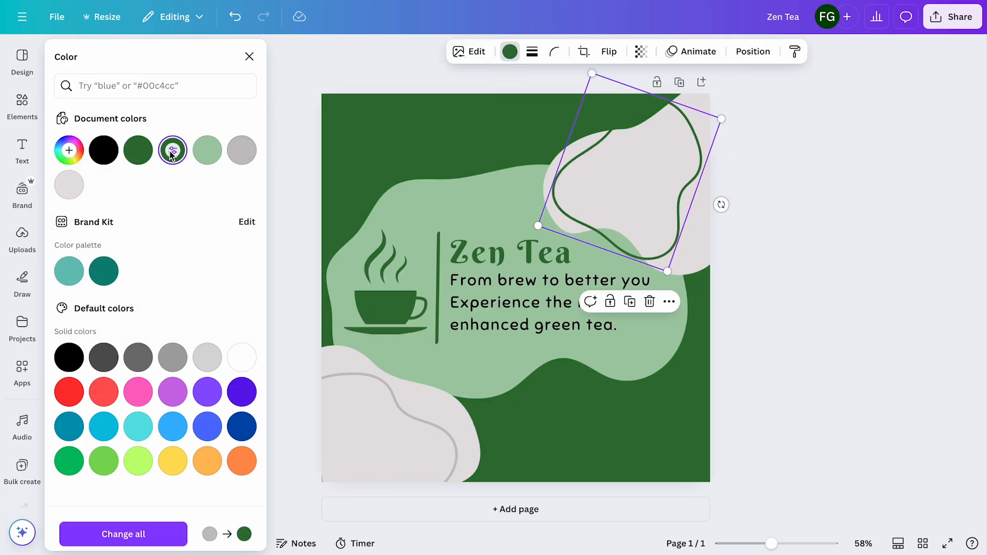
click(337, 377)
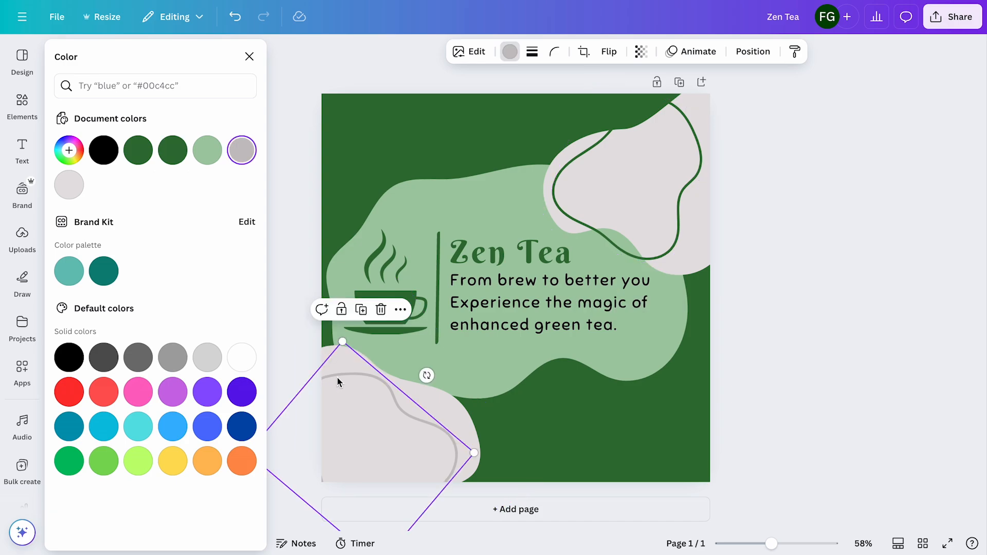
click(174, 152)
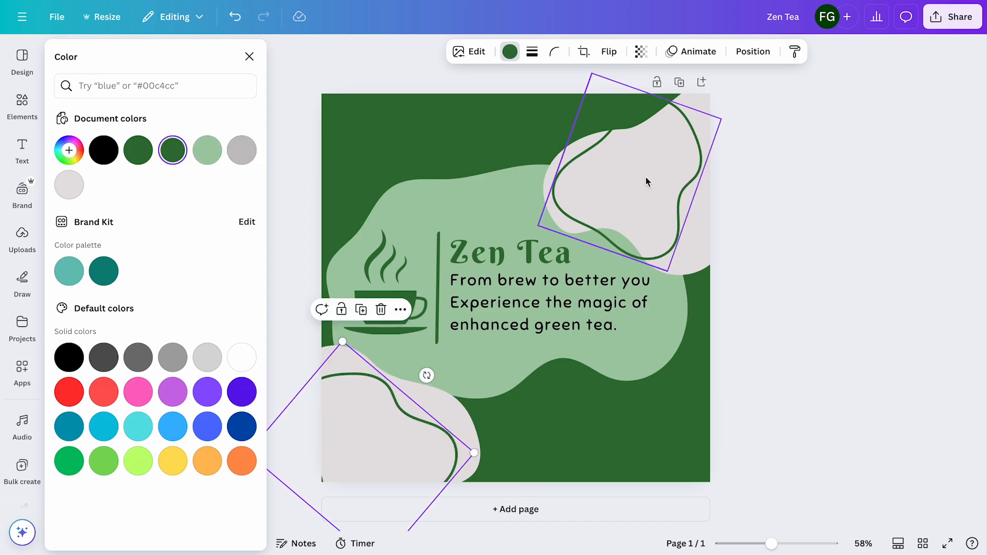
Recolor the gray blob in the page's upper-right corner to very pale green #E3FCDC, starting from #A5CCA8
click(701, 232)
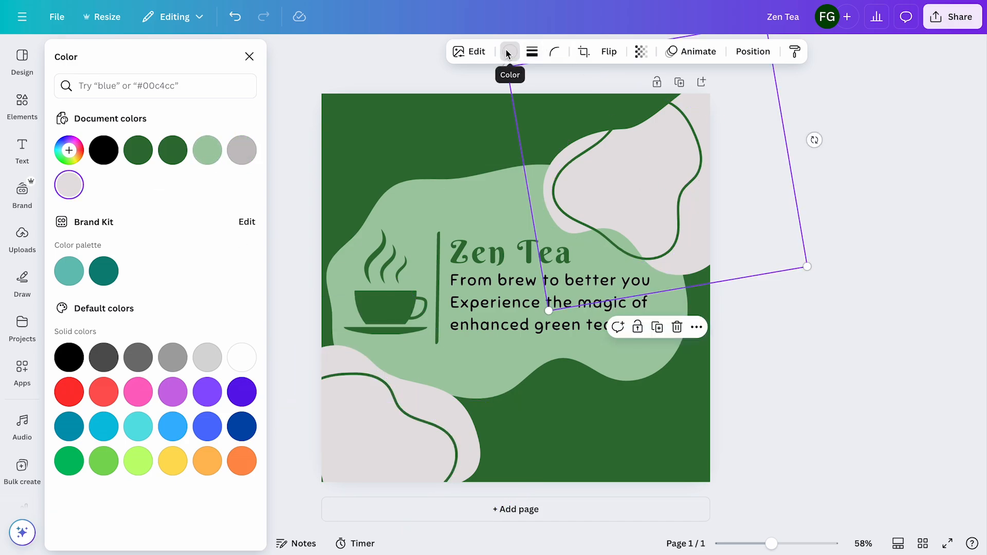
click(508, 51)
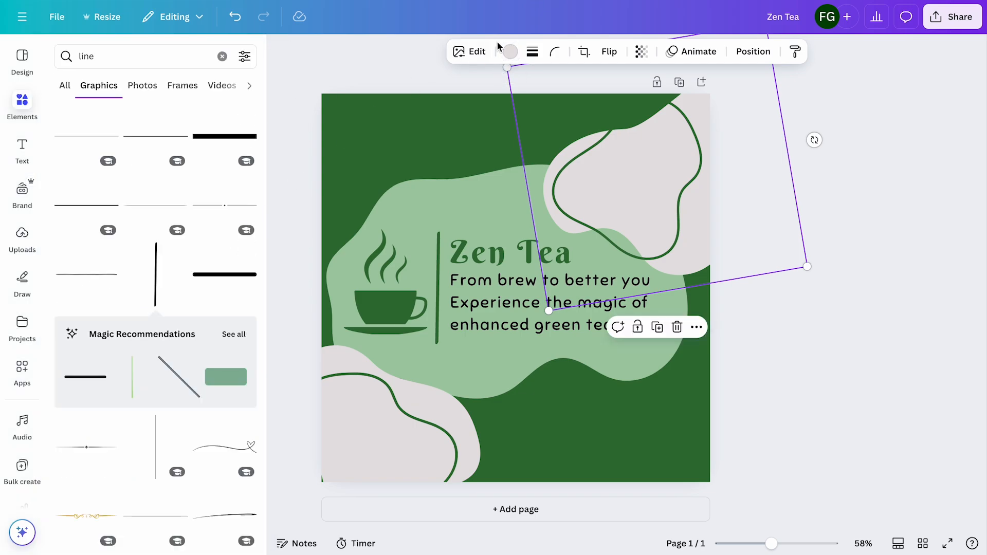
click(511, 51)
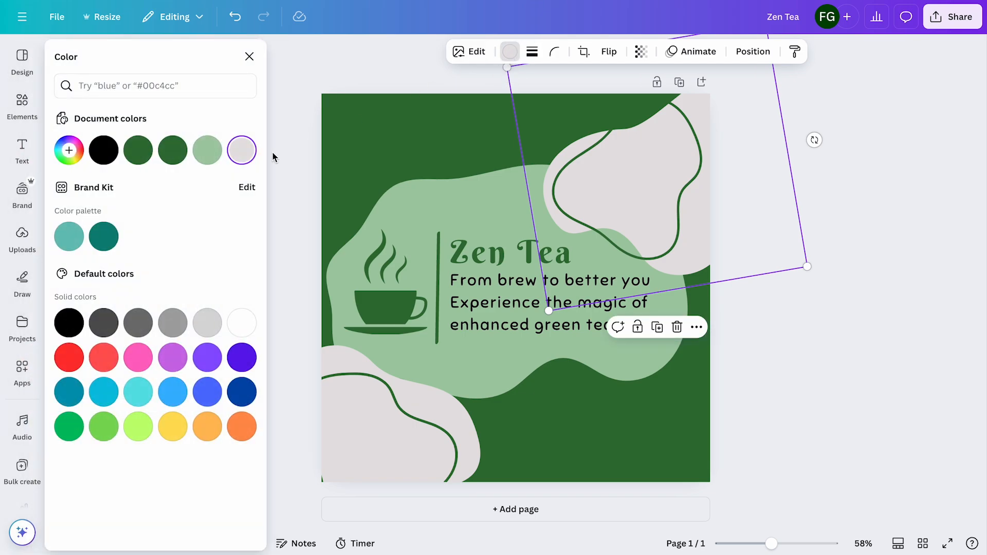
click(207, 151)
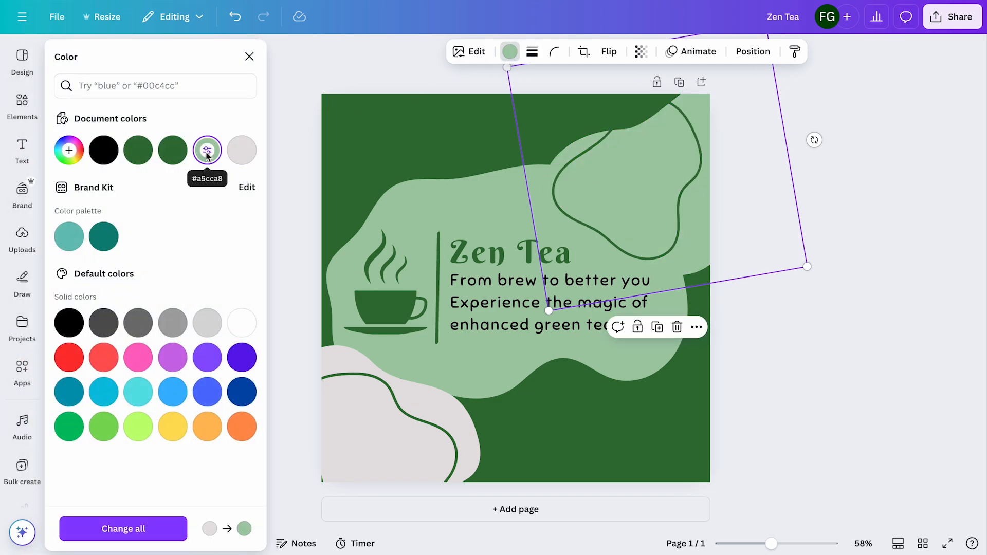
click(206, 150)
drag(94, 196, 83, 180)
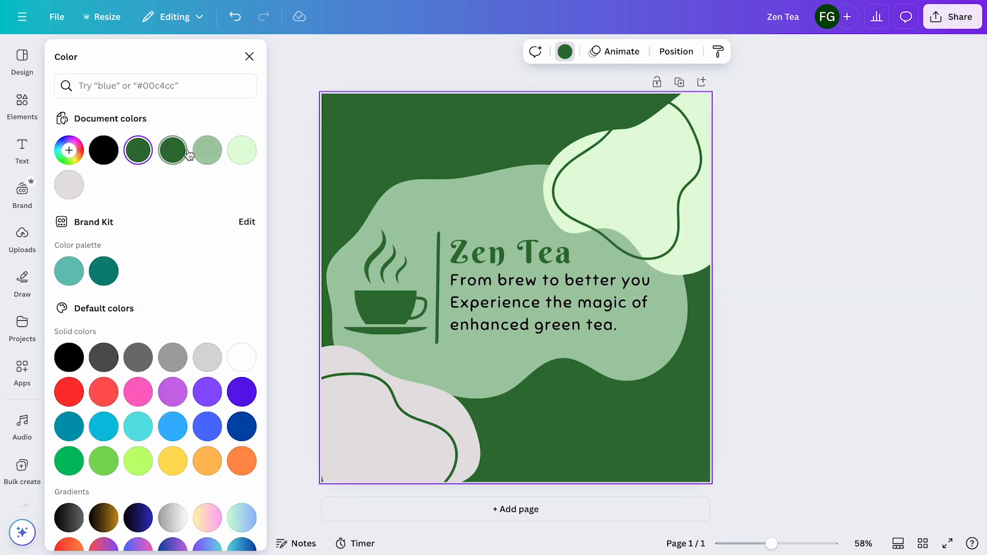
Change the color scheme to a pale green page background, dark green corner blobs and light green outline curves
click(242, 150)
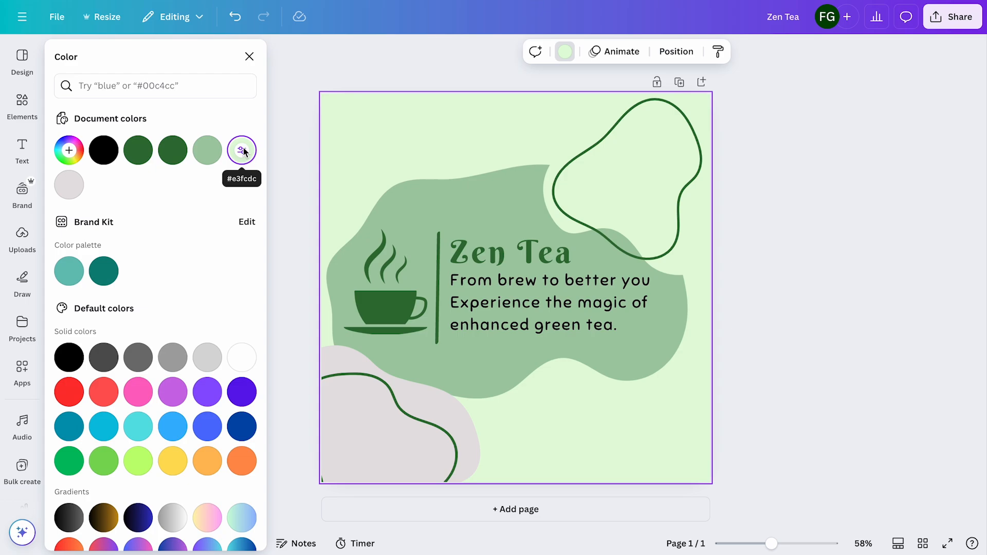
click(216, 150)
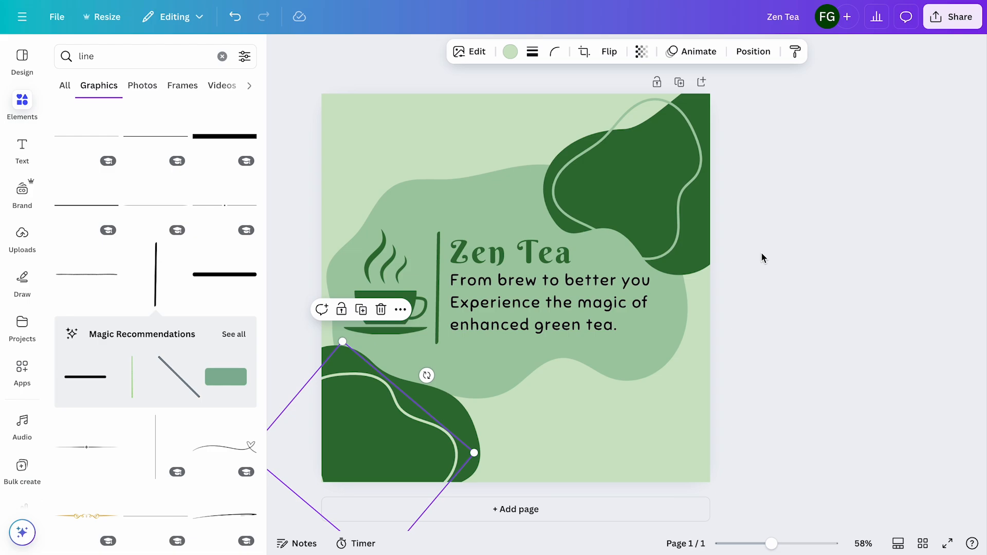
key(Delete)
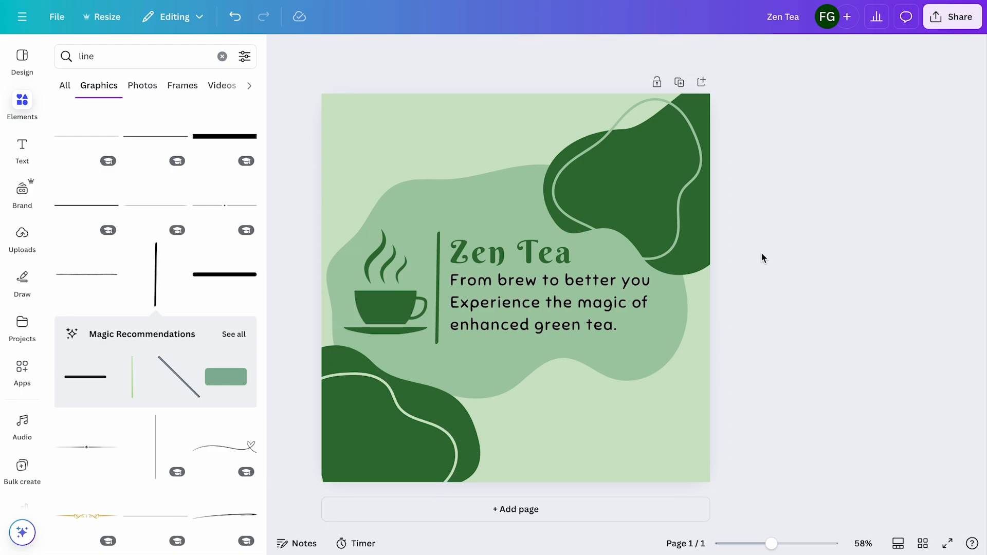
Duplicate the page and delete both corner blobs, their outline curves and the large central blob from page 2
click(680, 82)
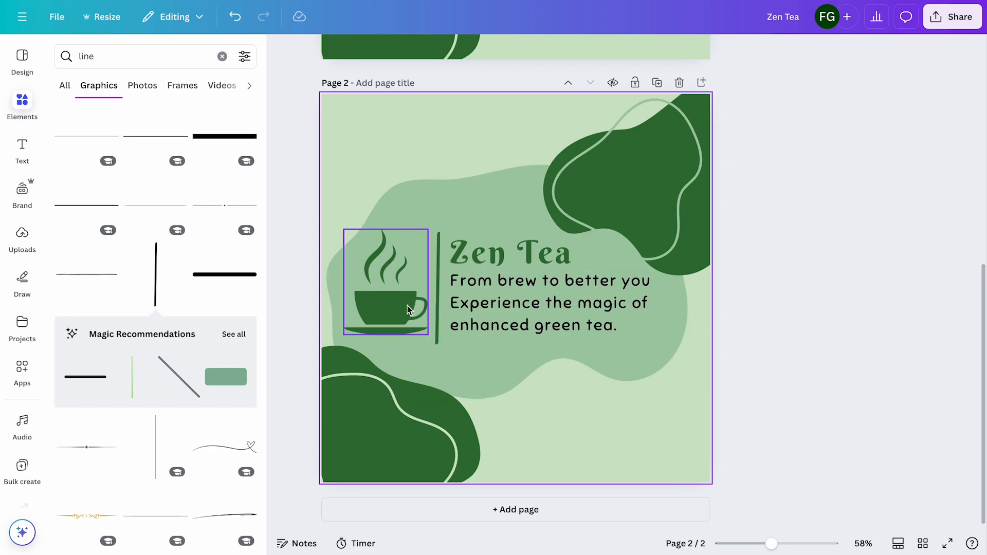
click(431, 401)
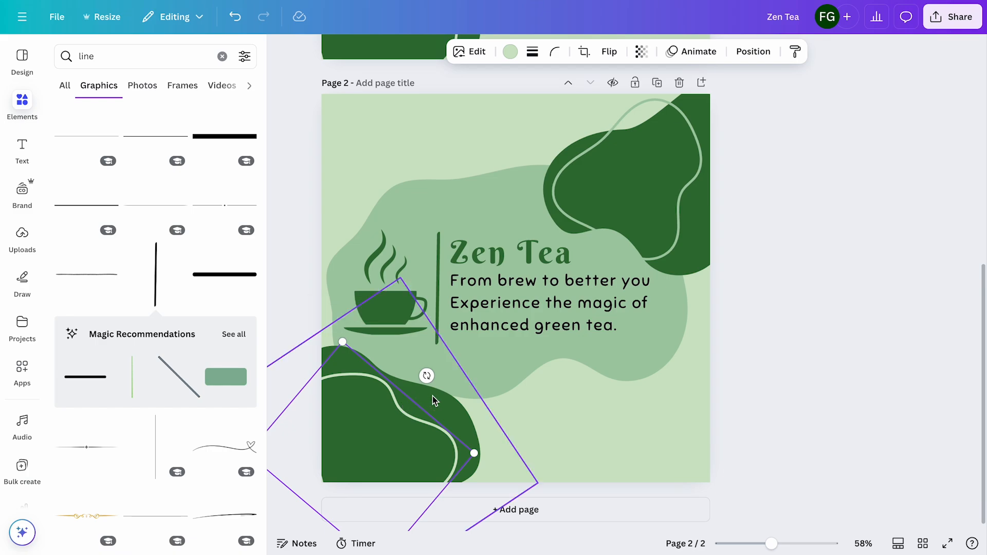
shift+click(436, 397)
key(Delete)
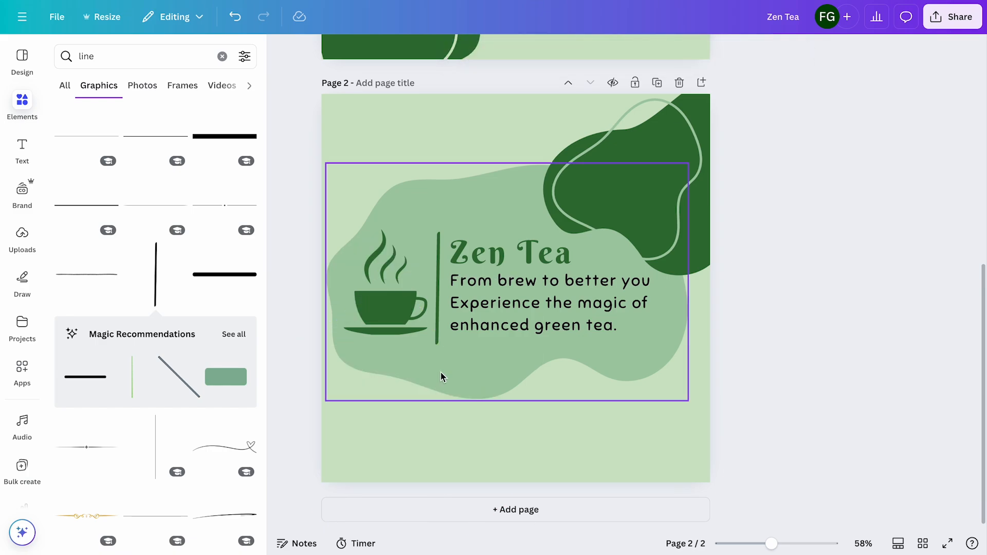
click(657, 183)
shift+click(705, 97)
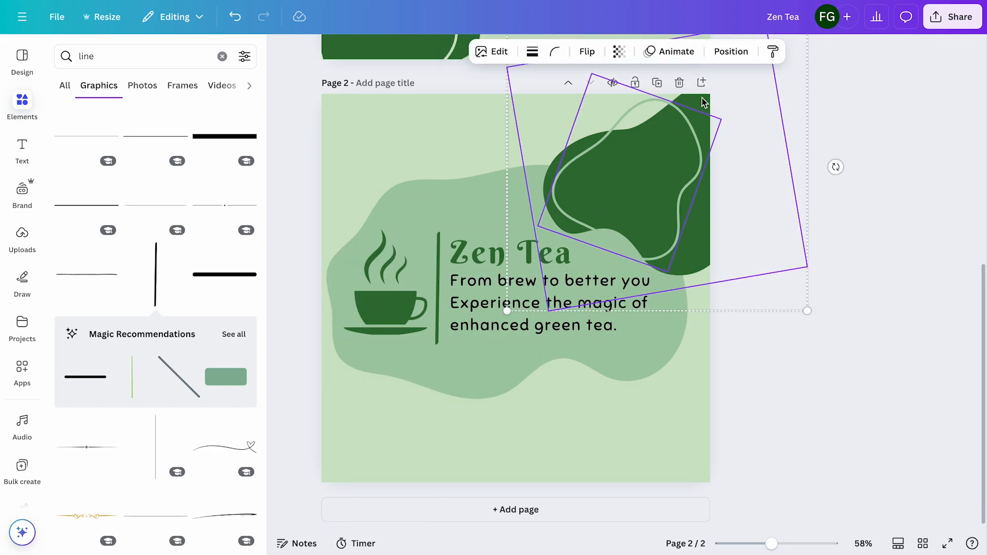
key(Delete)
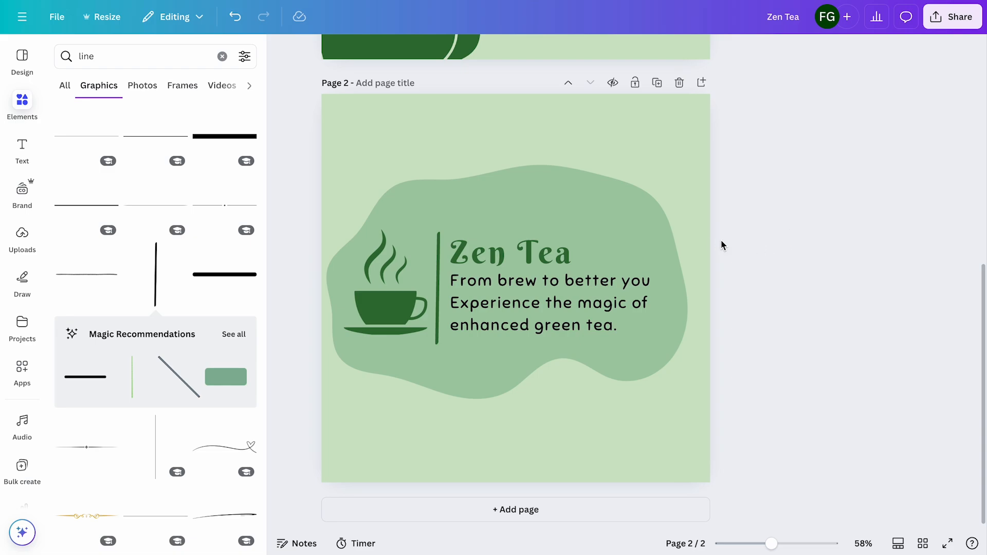
click(670, 247)
key(Delete)
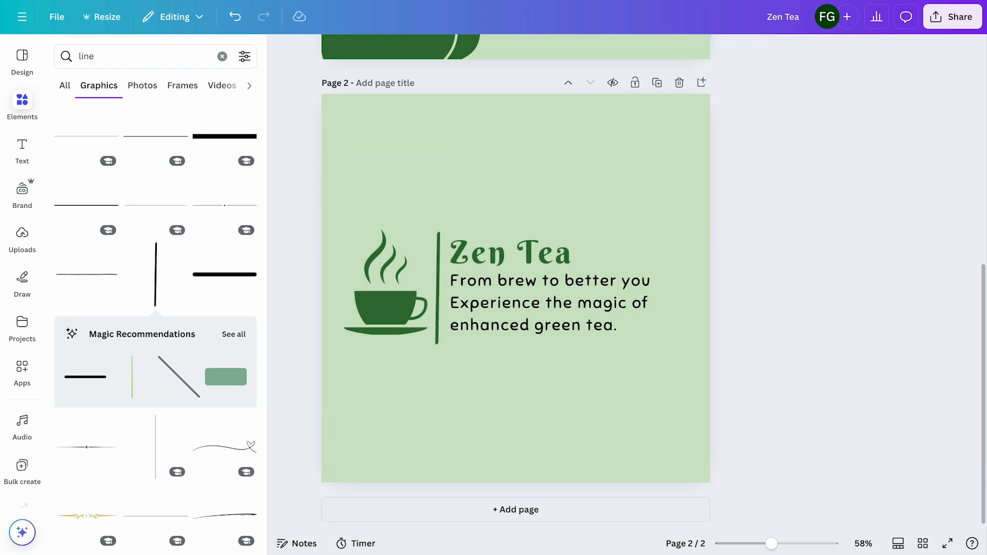
Search the graphics for "gradient" and insert the wavy teal-to-white gradient shape on page 2
click(98, 60)
text(grad)
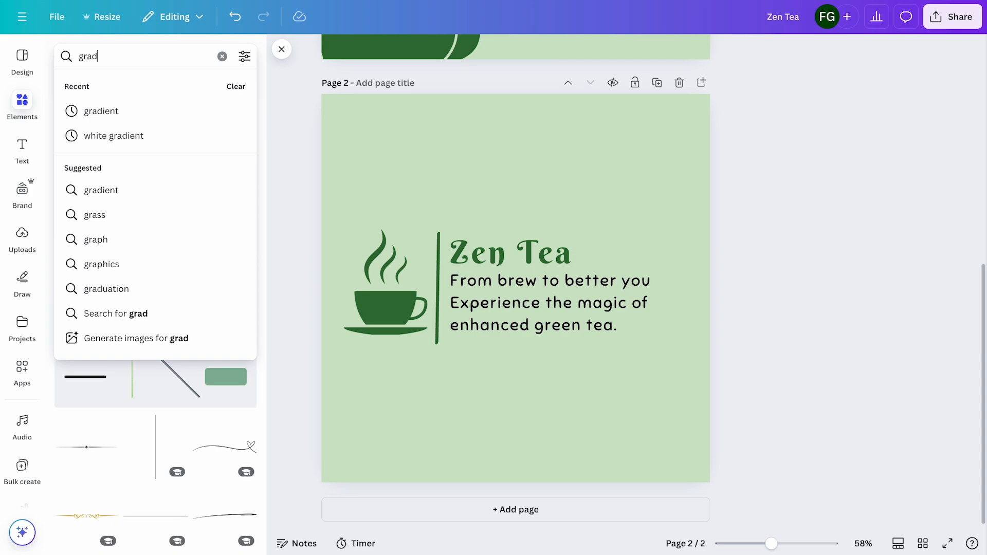
text(ient)
key(Return)
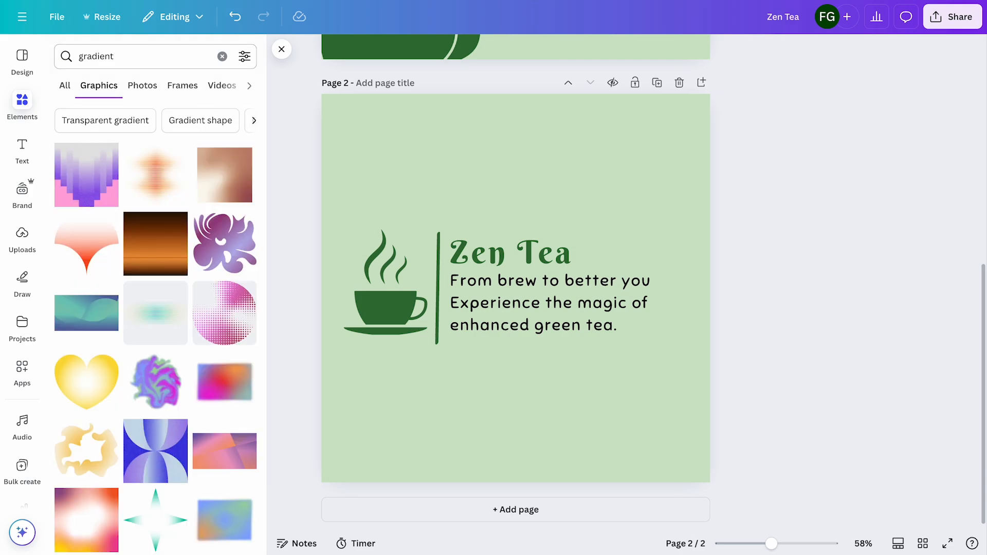
scroll(111, 239, down, 10)
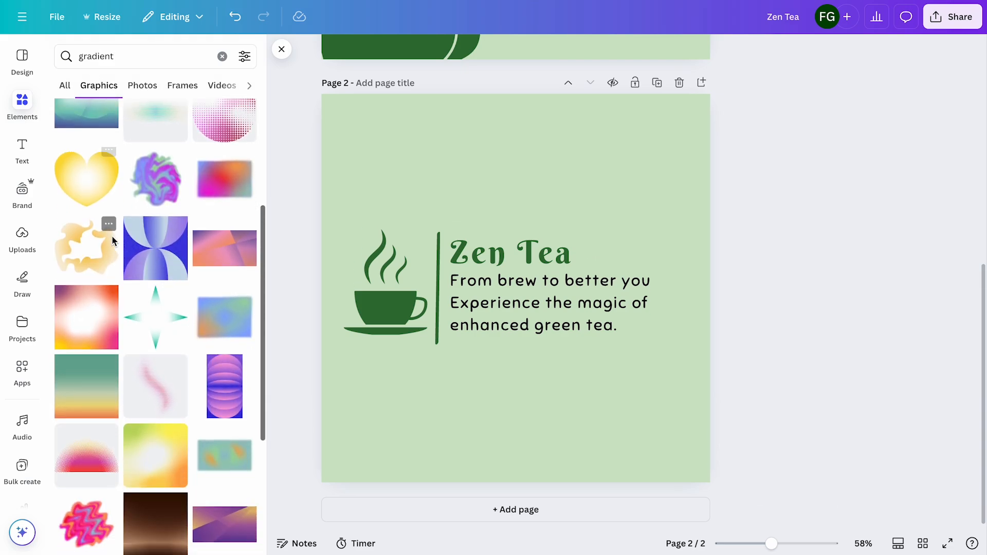
scroll(112, 236, down, 5)
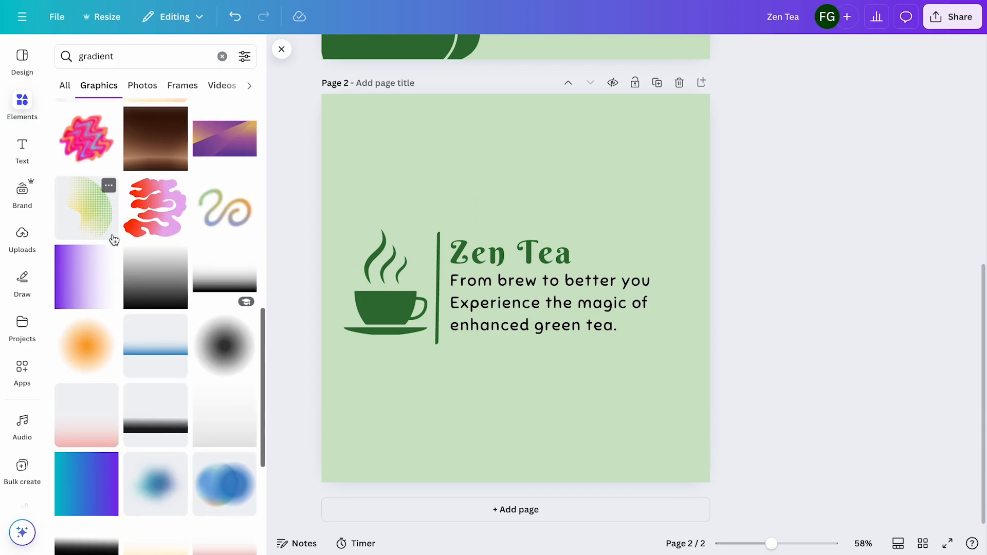
scroll(113, 239, down, 6)
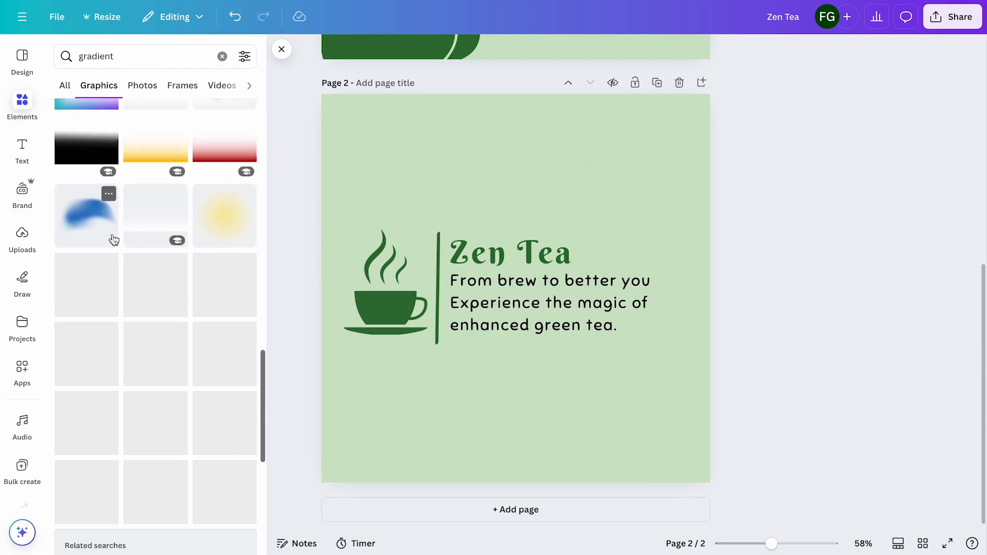
scroll(114, 240, down, 6)
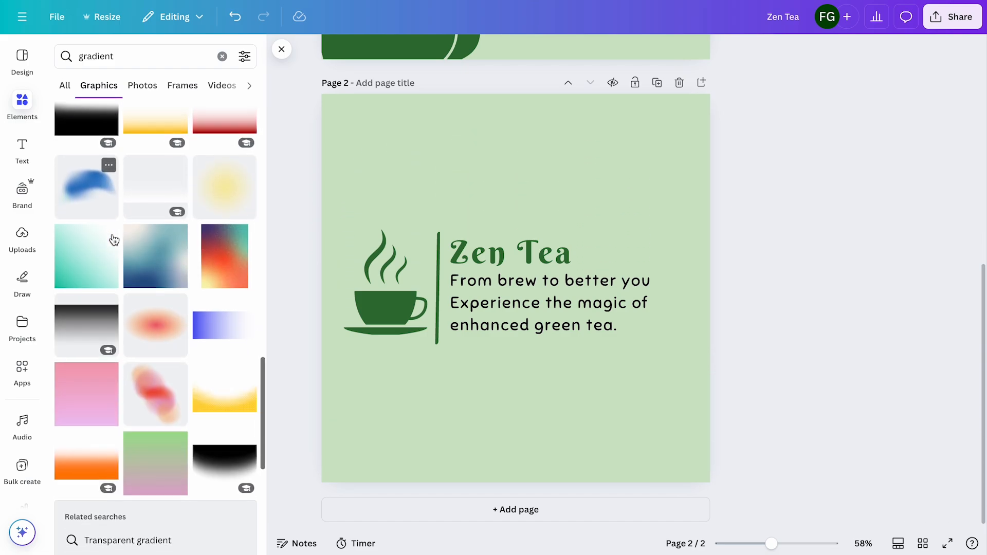
scroll(114, 240, down, 3)
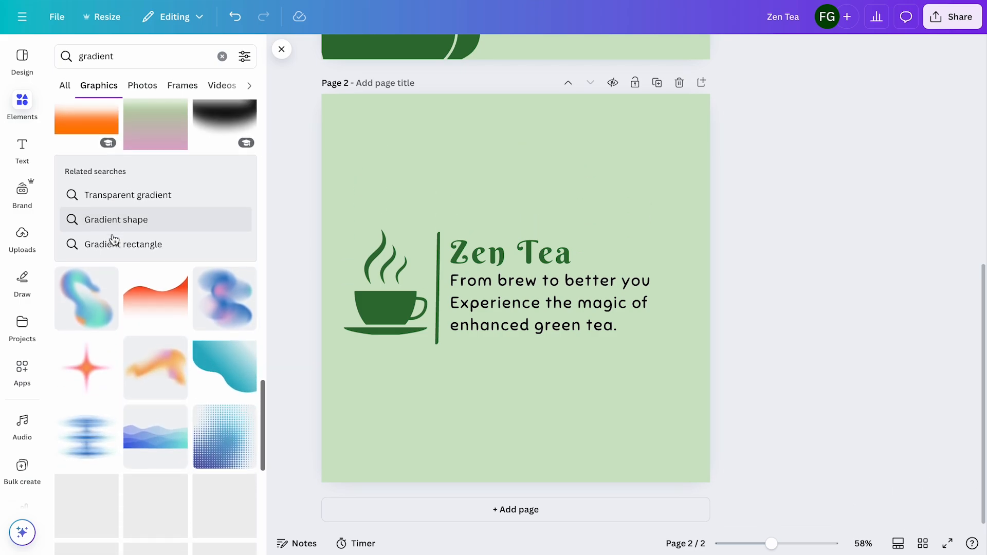
click(197, 350)
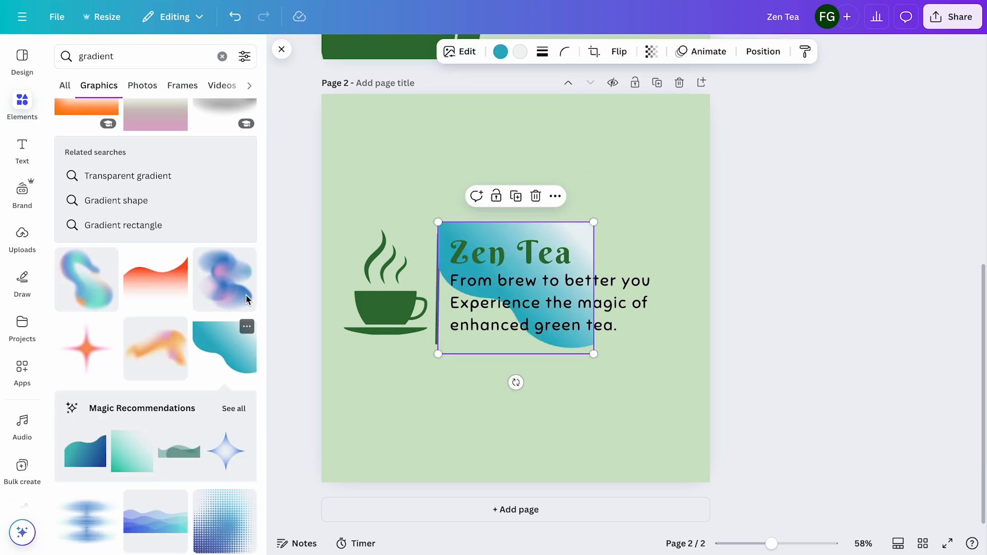
Enlarge the gradient shape to nearly the page width across the upper part of page 2 and recolor its teal dark green #327336
drag(594, 222, 796, 83)
drag(671, 175, 558, 186)
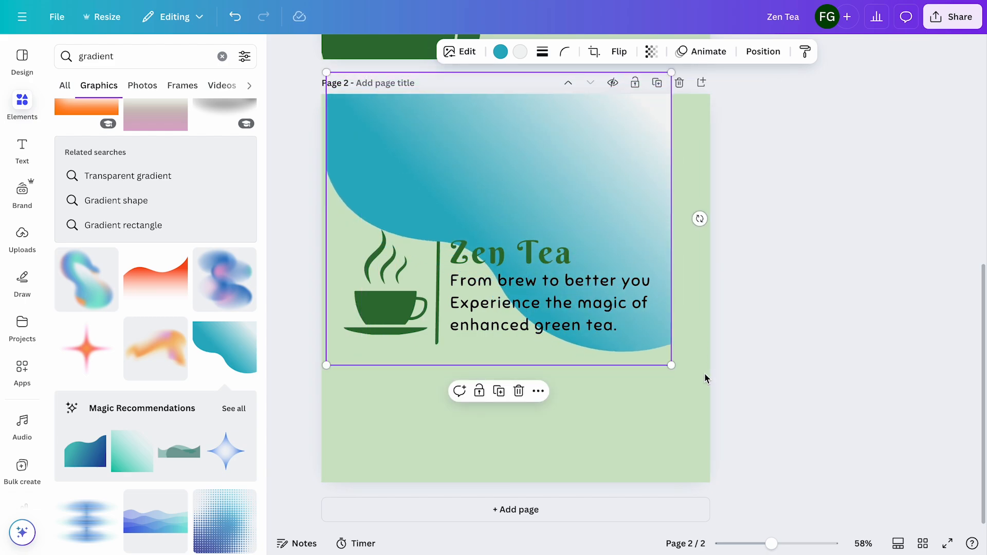
drag(671, 365, 725, 386)
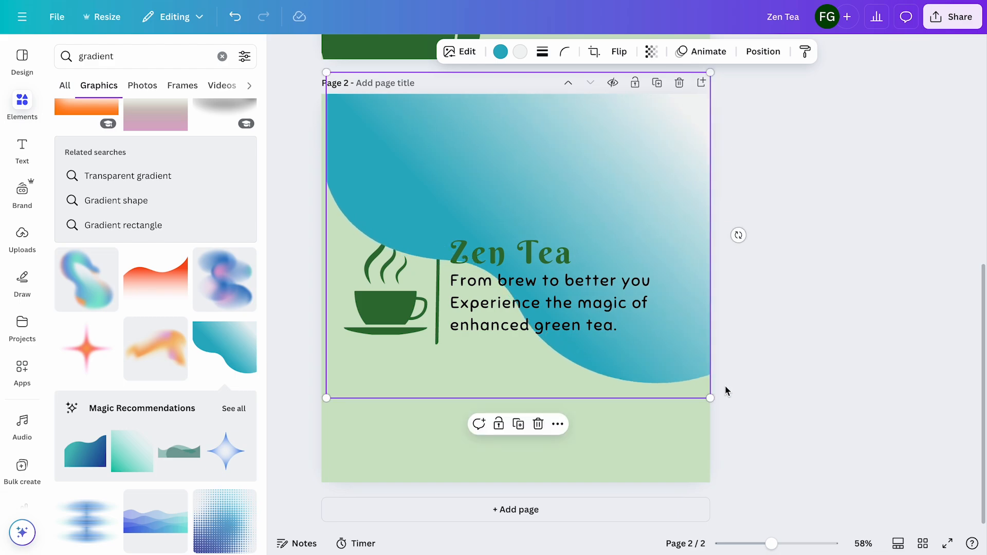
click(500, 52)
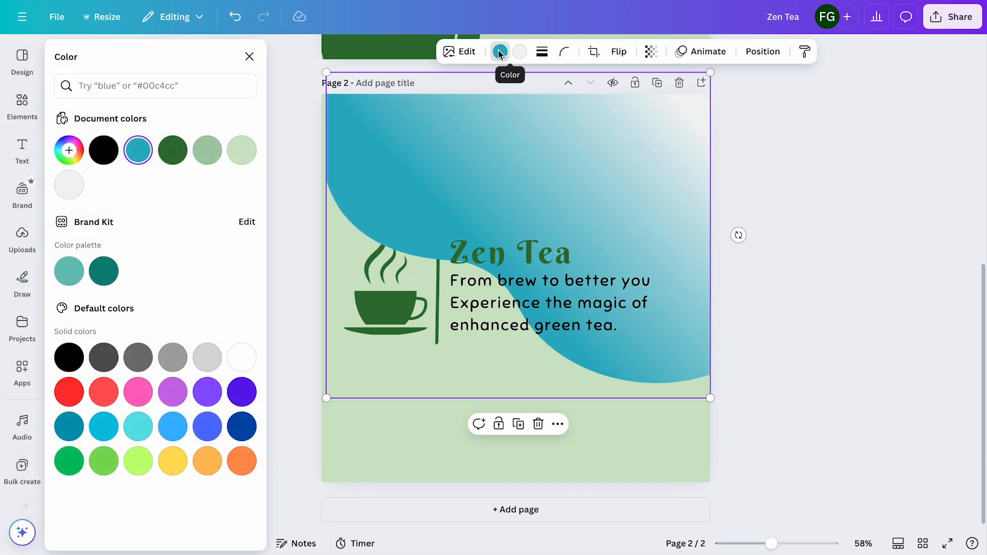
click(173, 150)
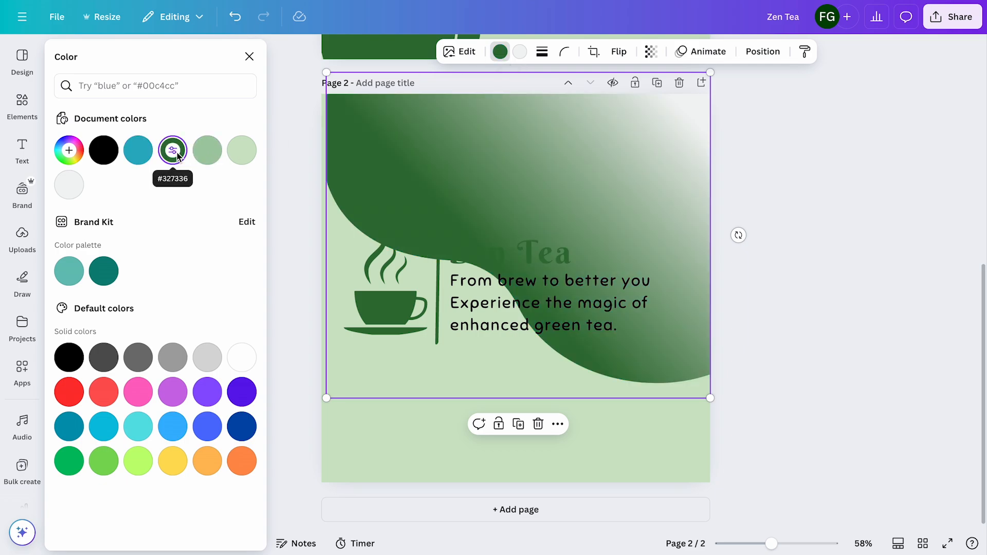
Recolor the gradient shape's dark green to the medium green #55A35A after trying the lighter document green
click(207, 149)
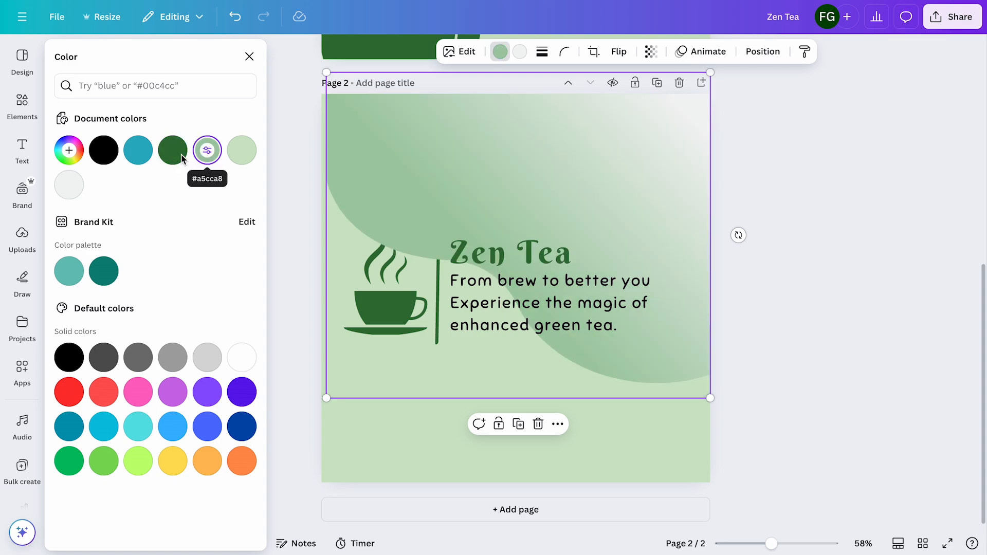
click(183, 157)
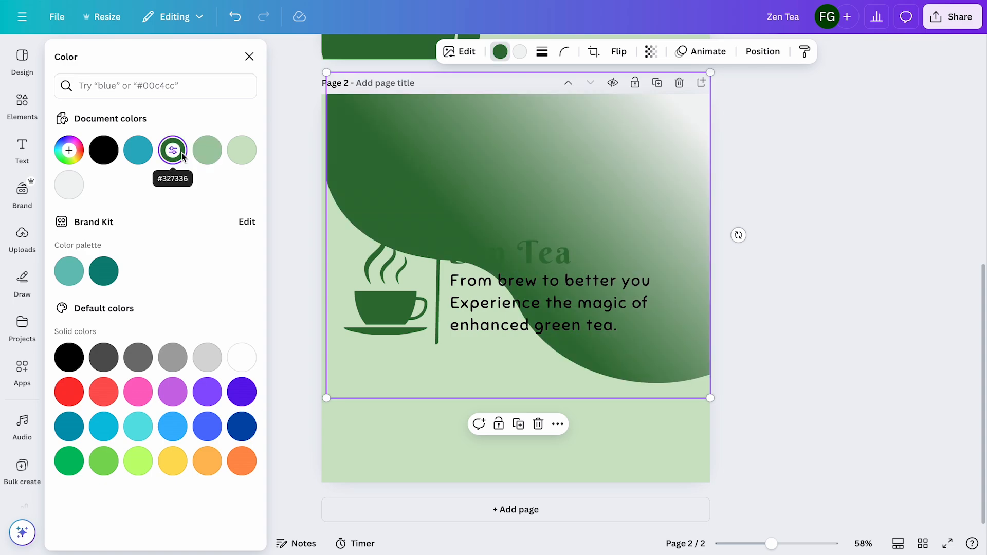
click(182, 155)
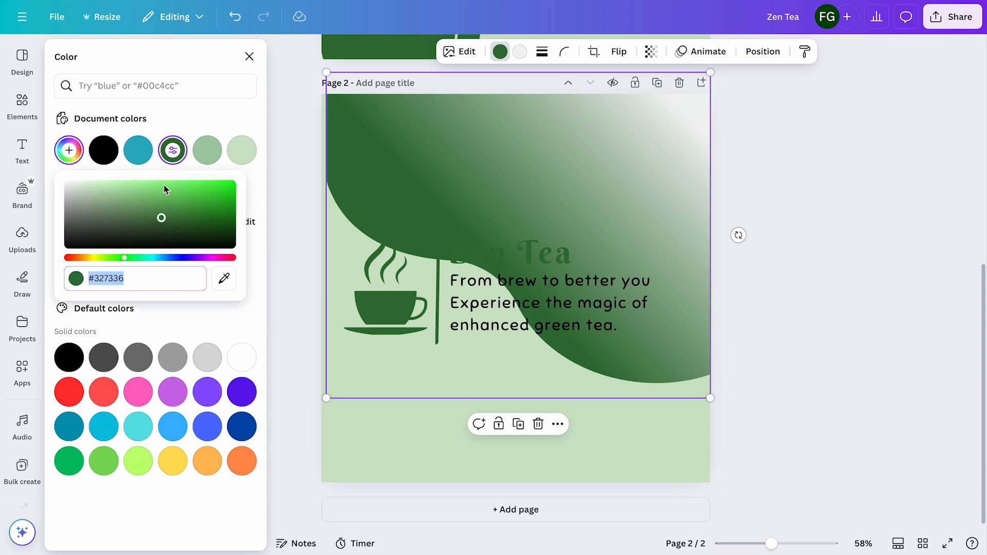
drag(161, 219, 146, 205)
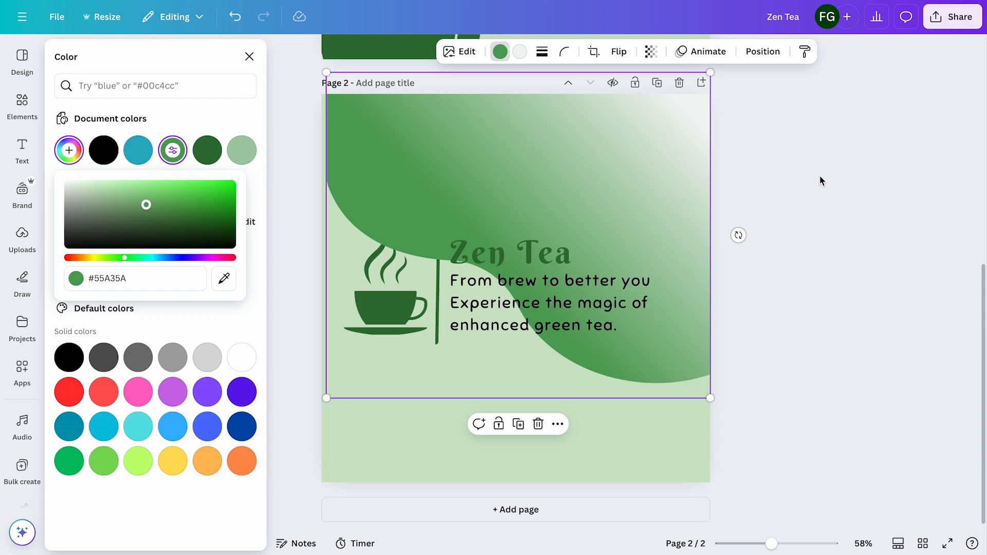
key(Escape)
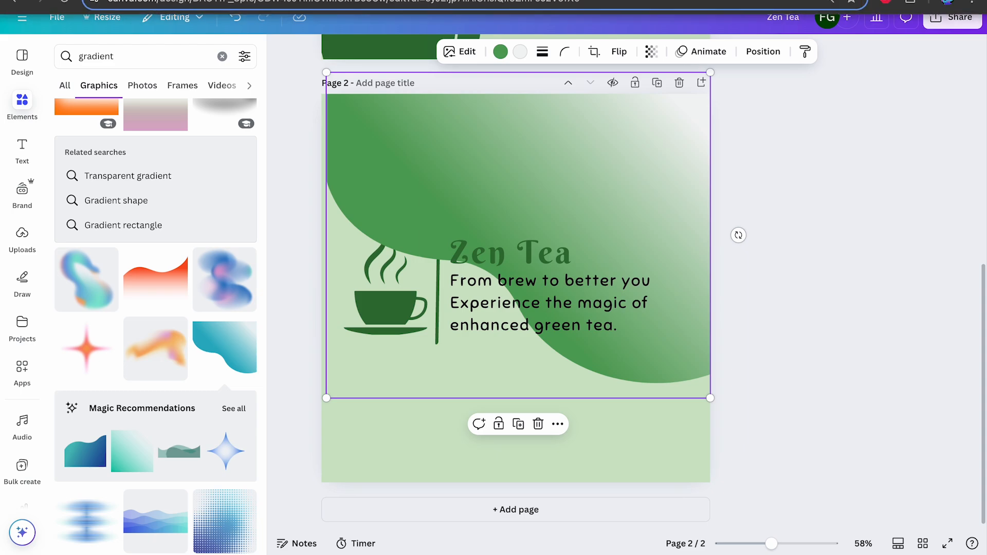
Replace the tagline on page 2 with "Elevate your day with our enhanced green tea packed with flavor and benefits"
click(599, 317)
triple_click(599, 317)
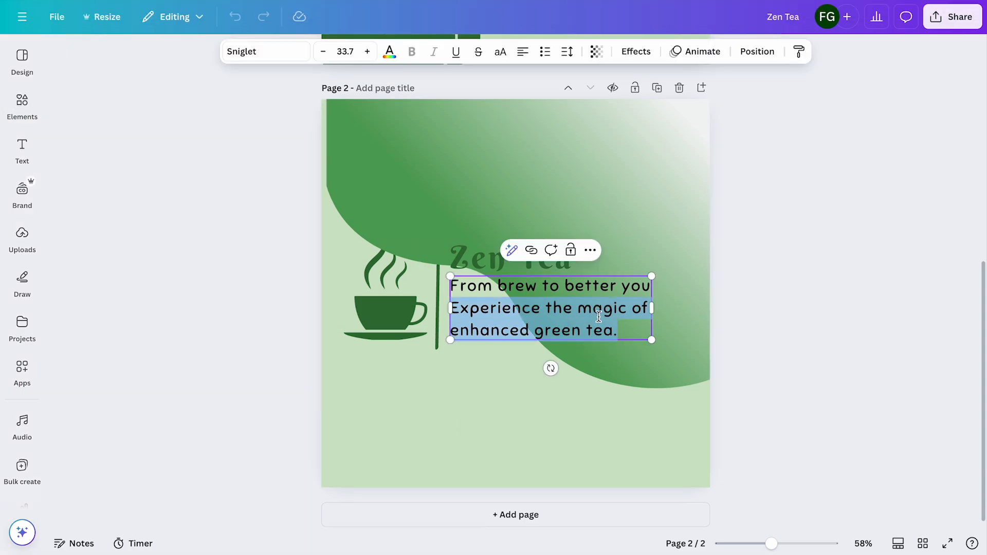
key(ctrl+a)
text(Elevate your day with our enhanced green tea packed with flavor and benefits)
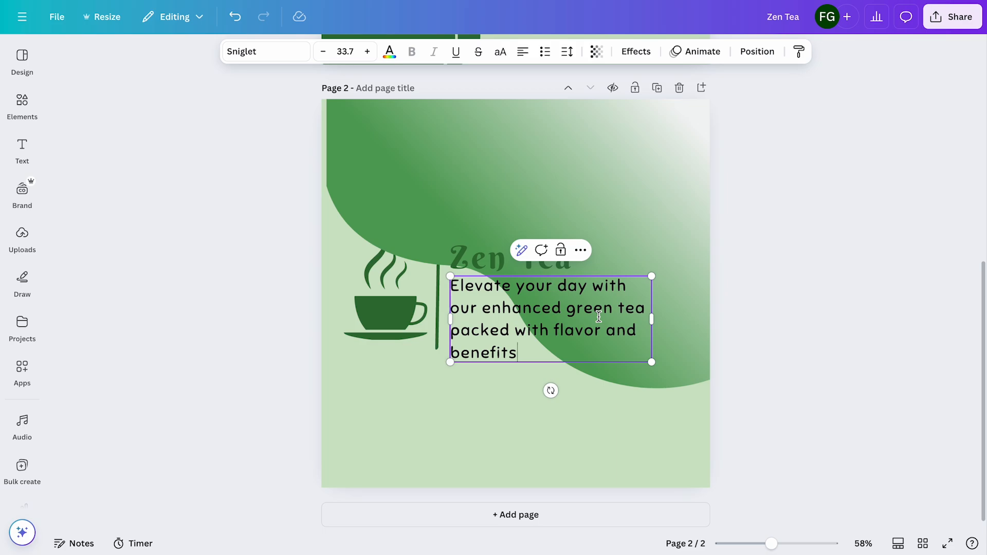
Replace the "Zen Tea" heading on page 2 with the hashtag #FeelTheZen copied from the second caption in the ChatGPT conversation
click(494, 259)
double_click(495, 259)
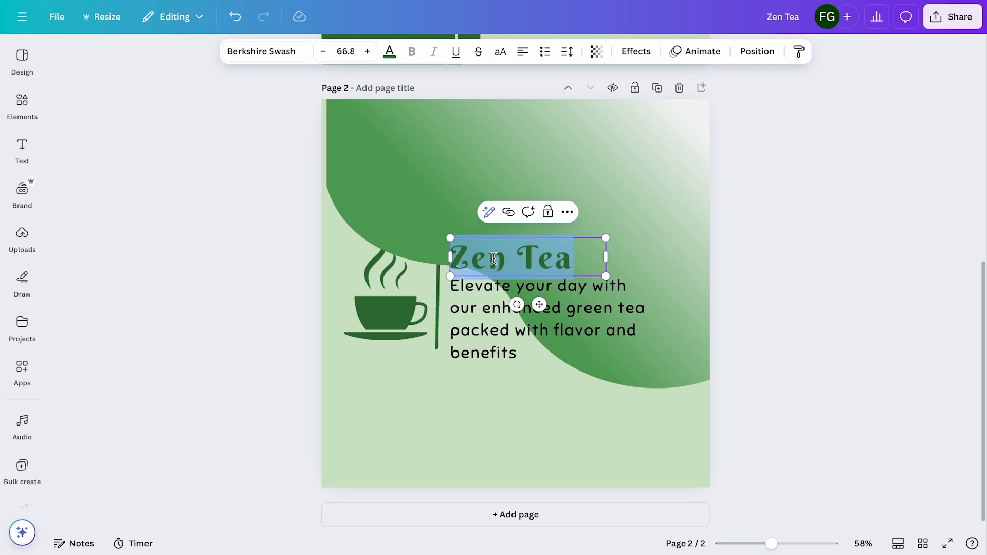
text(#)
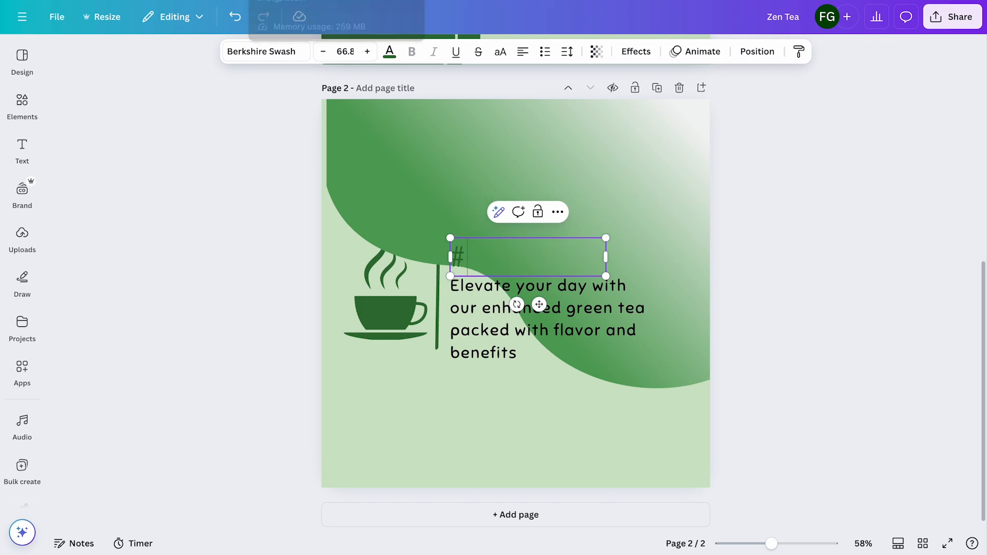
click(308, 1)
drag(448, 246, 393, 252)
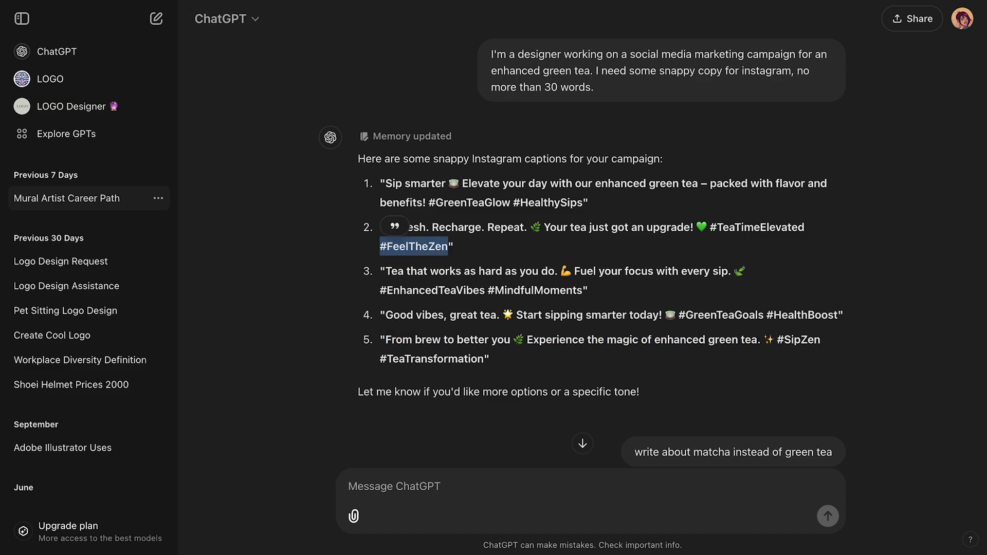
key(ctrl+Tab)
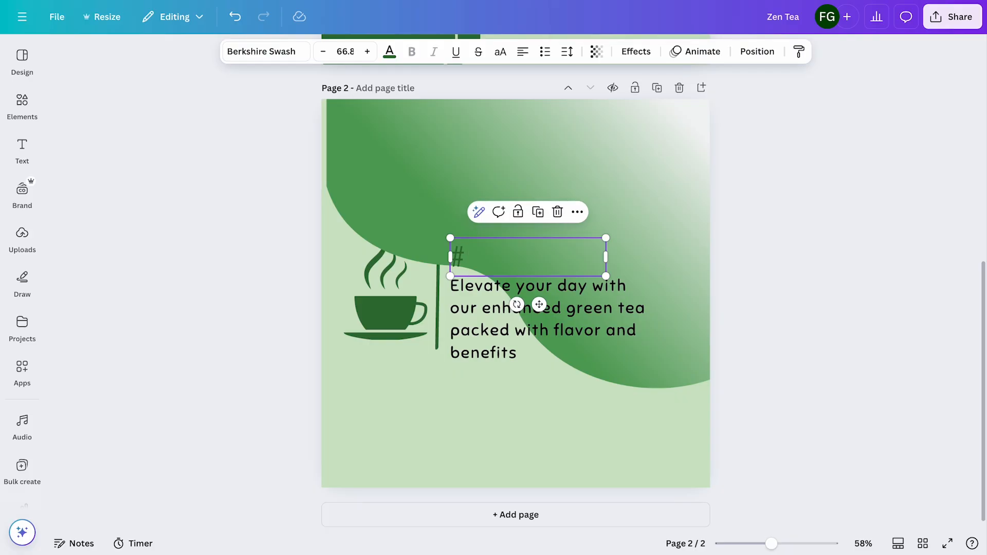
text(#FeelTheZen)
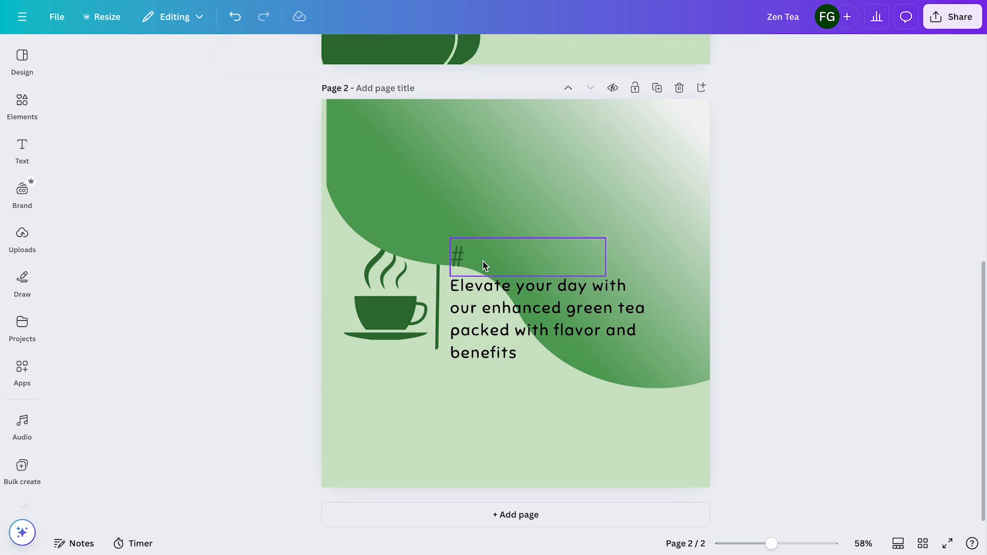
Widen the #FeelTheZen text box to fit one line and move it to the lower-right corner of page 2
drag(607, 280, 665, 281)
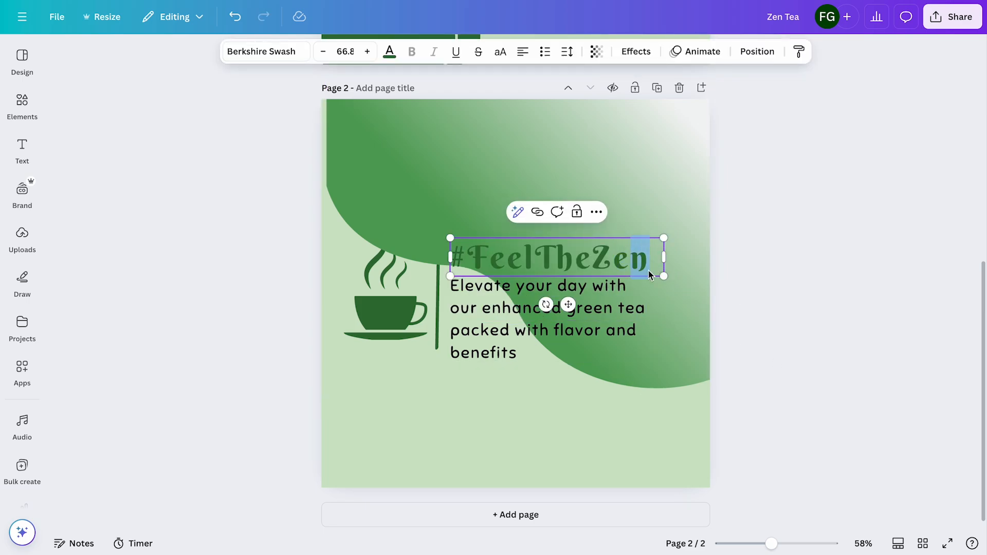
click(803, 250)
drag(638, 256, 675, 457)
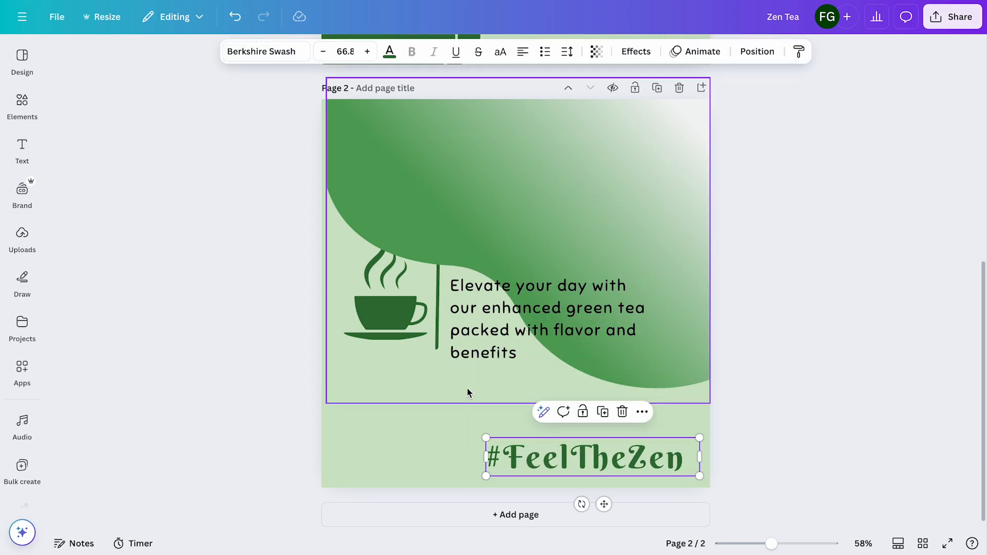
Change the background color of page 2 to white
click(442, 425)
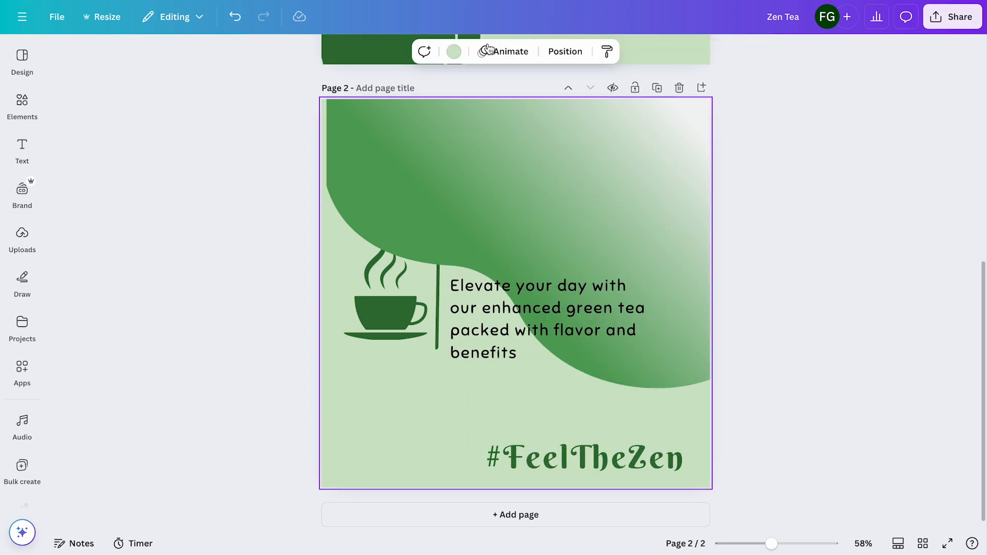
click(457, 50)
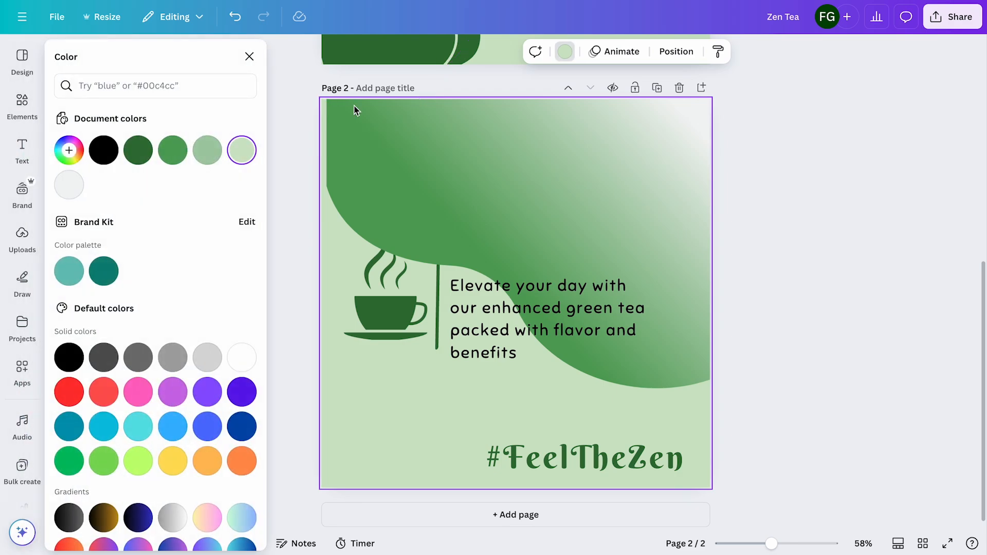
click(238, 354)
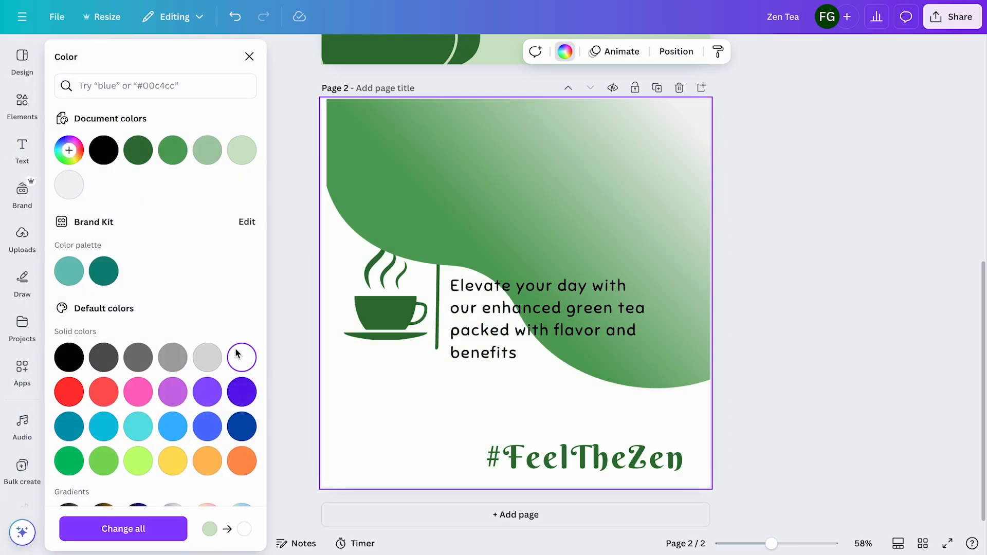
Shift the gradient shape up and flush with the page's left edge, and delete the tea cup graphic and vertical divider line
click(372, 332)
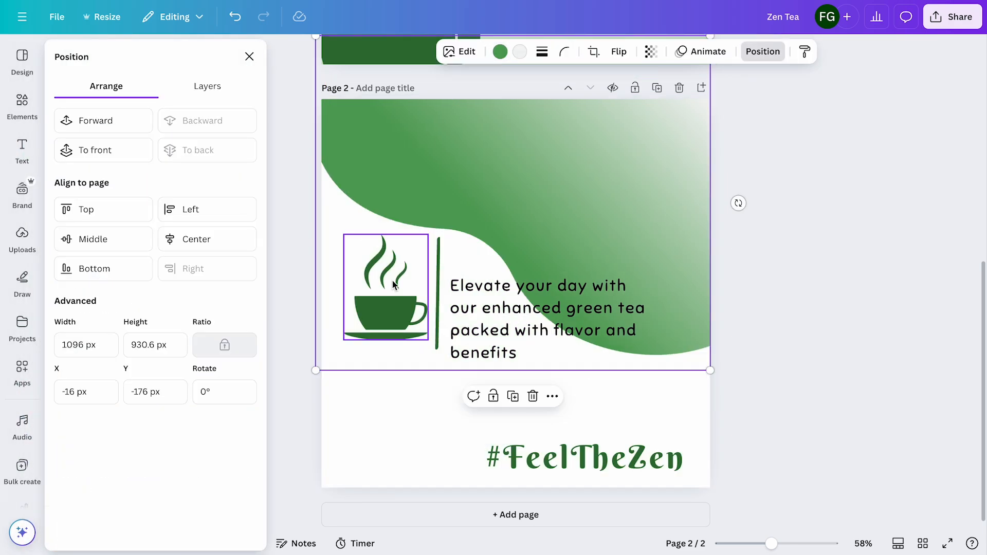
click(395, 281)
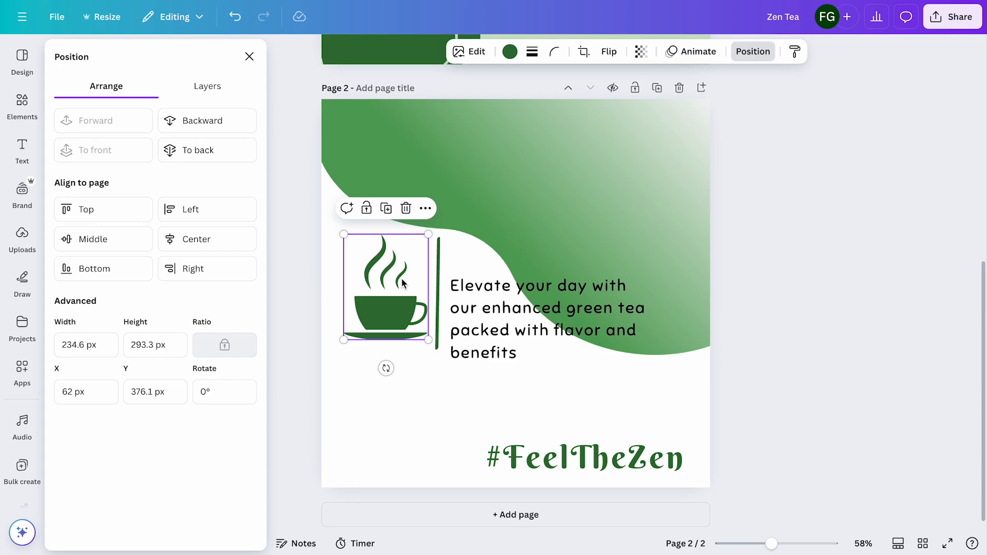
shift+click(439, 287)
key(Delete)
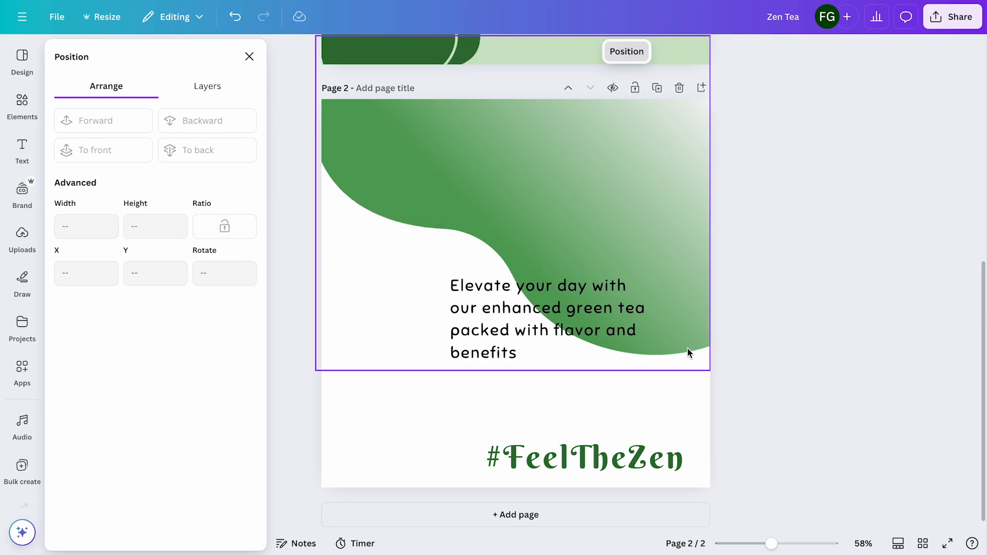
Set the font of the "Elevate your day" tagline to Quicksand Regular
click(615, 324)
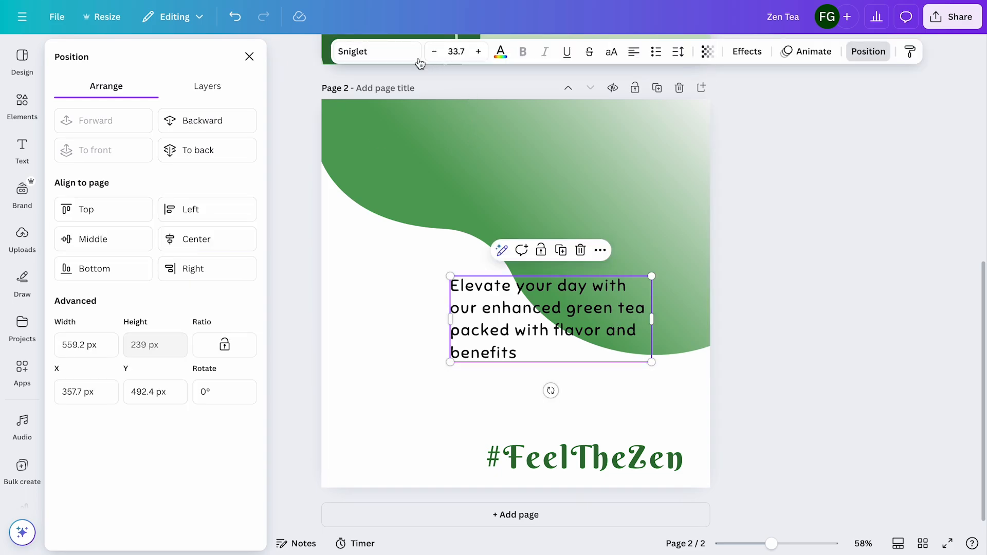
click(401, 52)
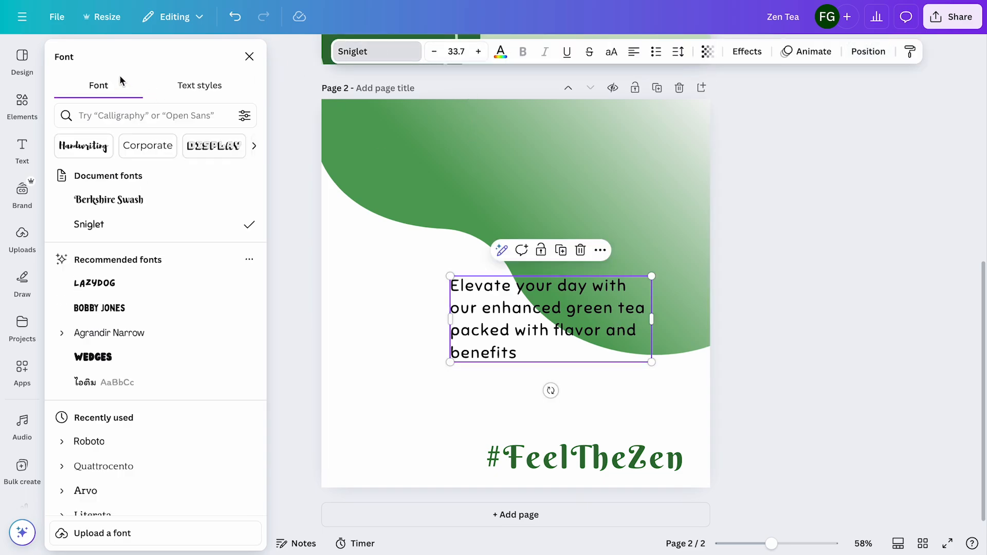
click(116, 116)
text(quick)
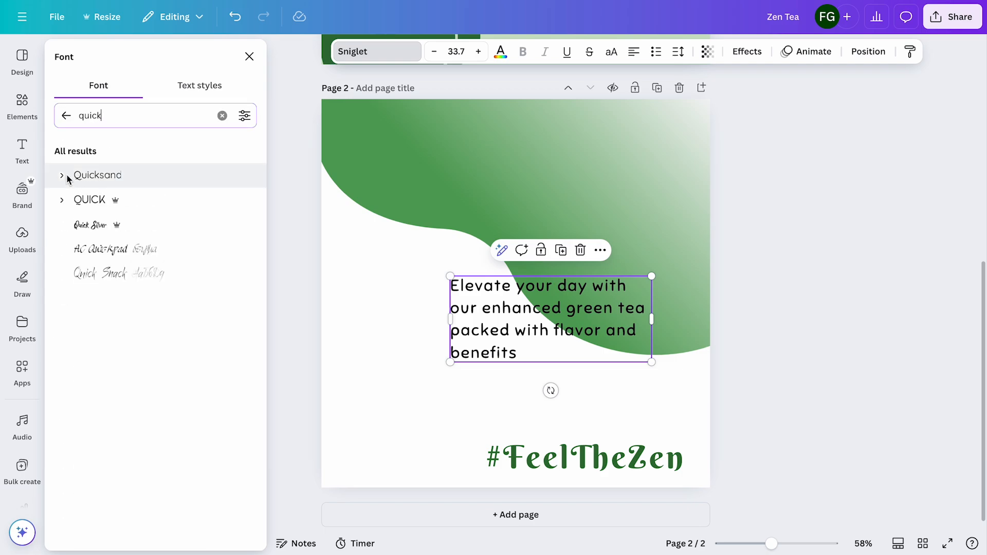
click(62, 176)
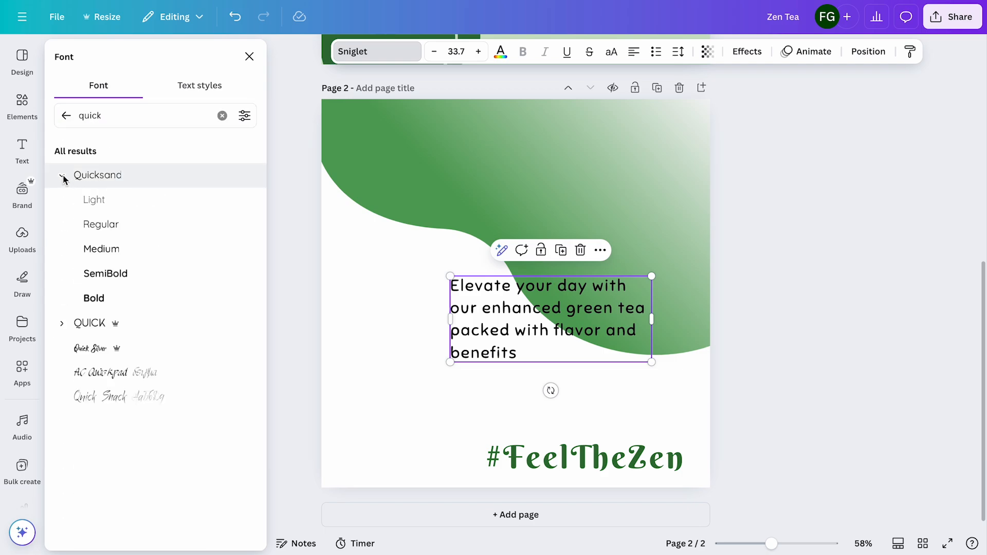
click(93, 227)
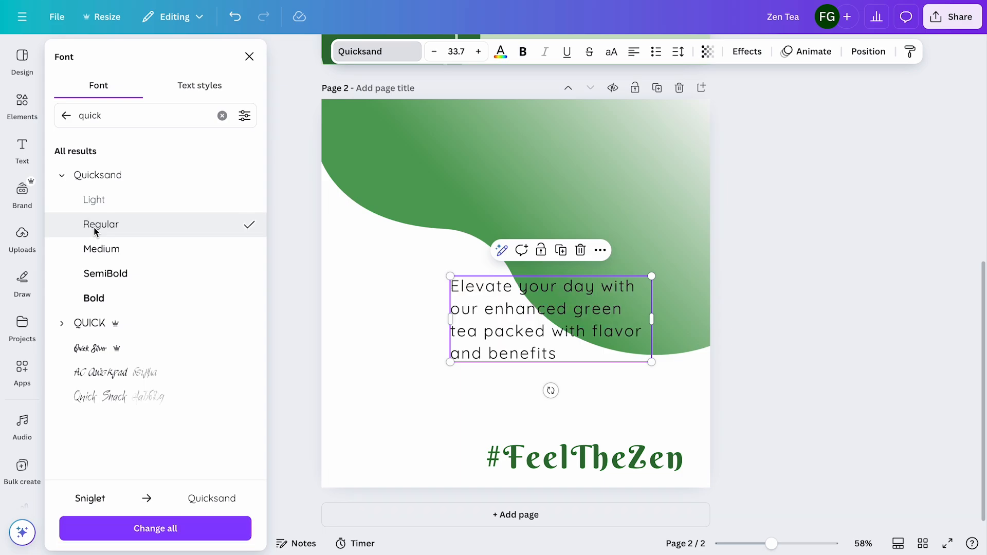
Set the #FeelTheZen hashtag in Quicksand Bold with letter spacing 0
click(556, 459)
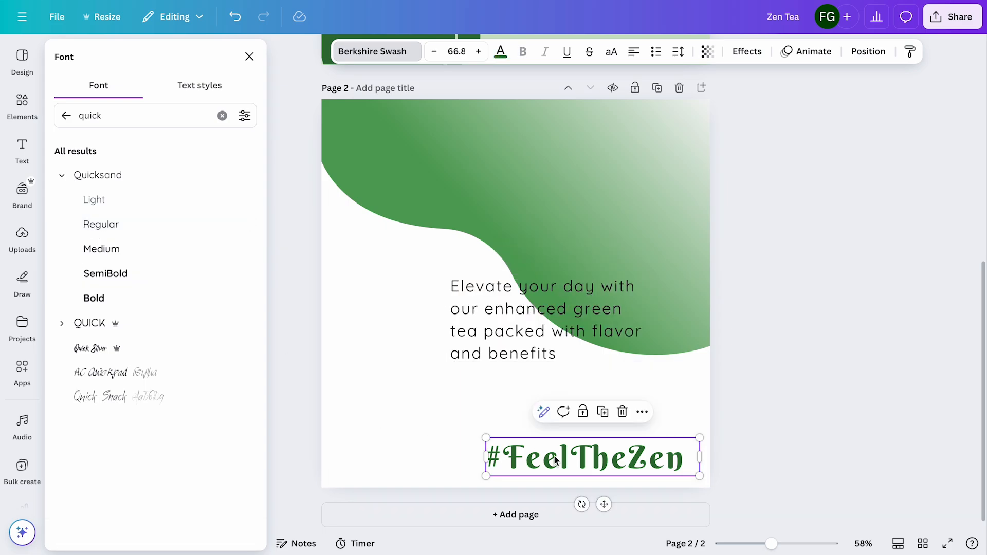
click(128, 298)
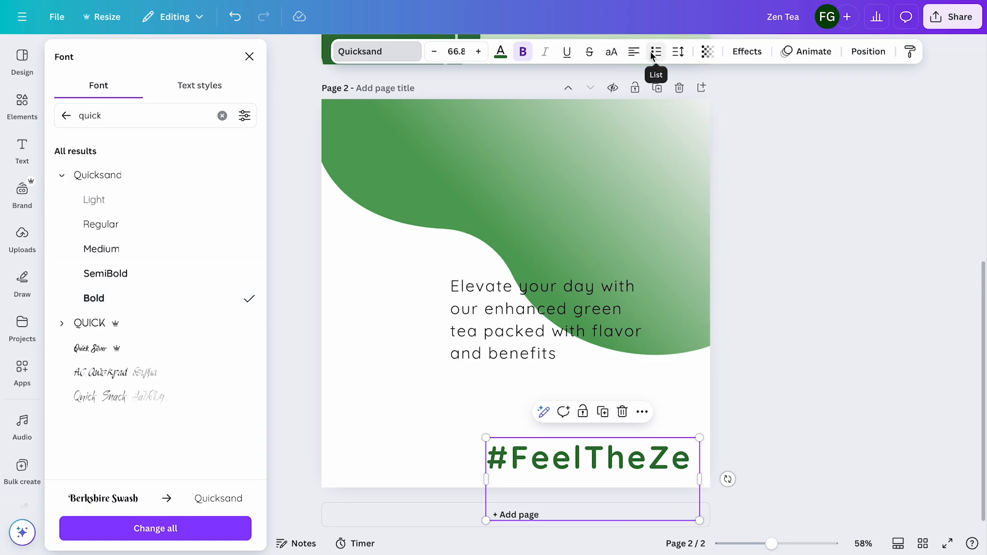
click(678, 53)
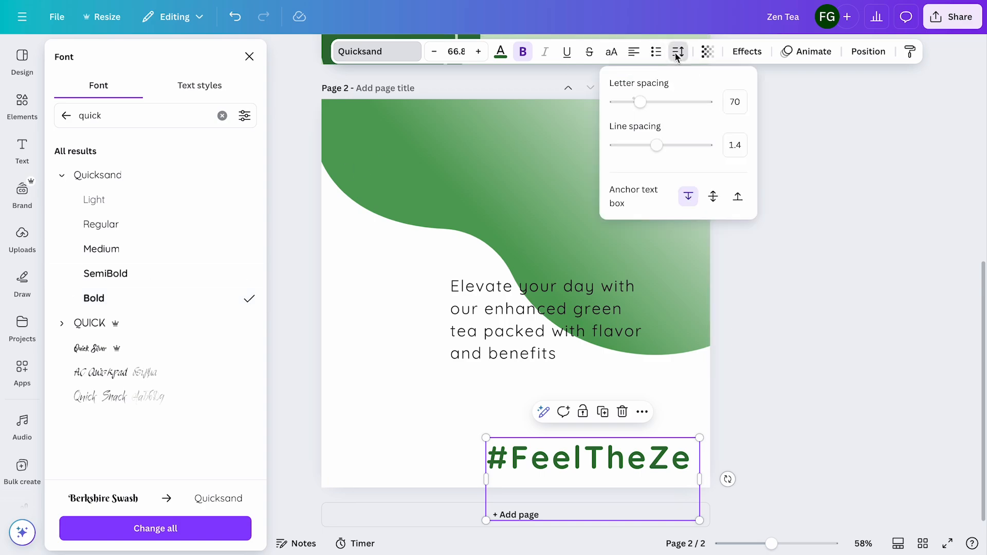
click(658, 147)
drag(643, 105, 635, 108)
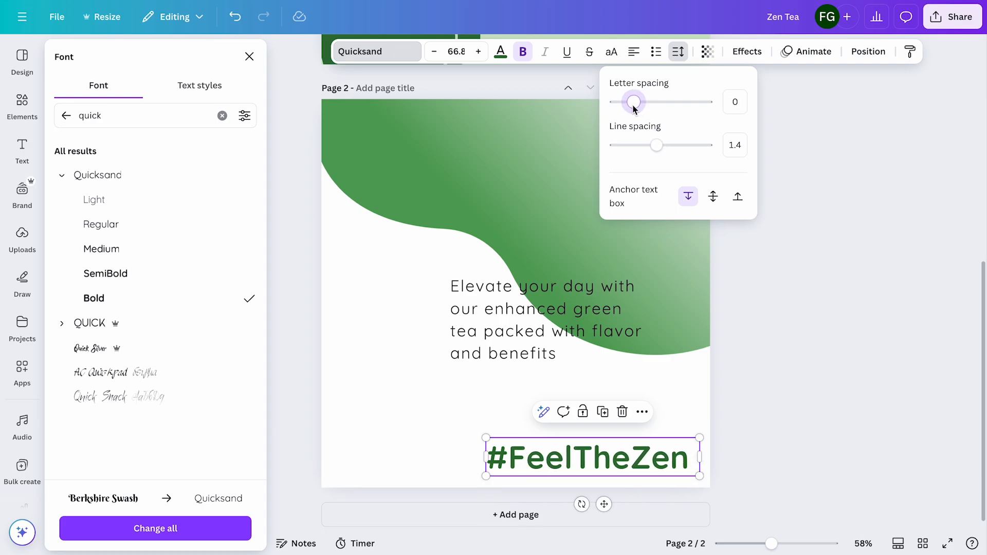
click(770, 205)
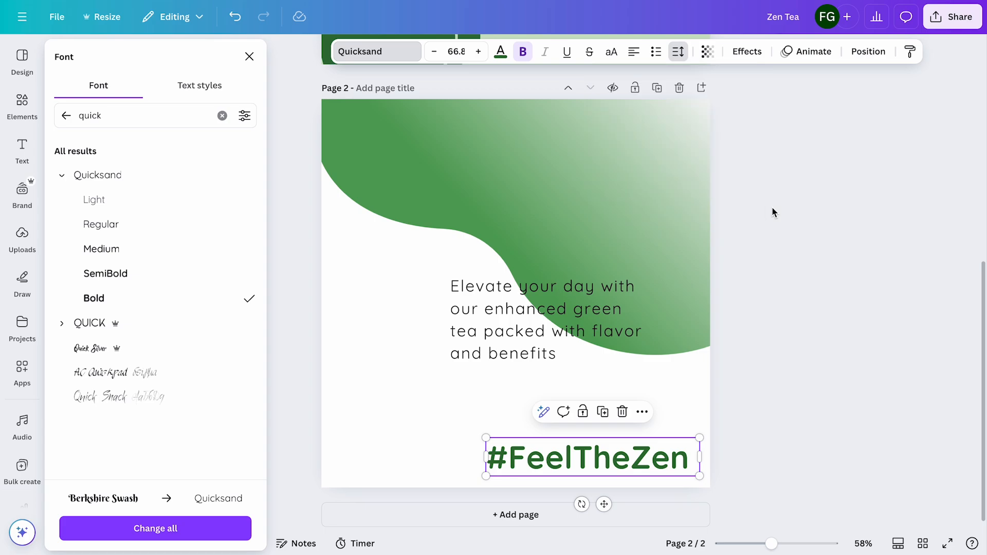
Right-align the "Elevate your day" tagline and move it onto the gradient shape in the upper-right part of page 2
click(598, 306)
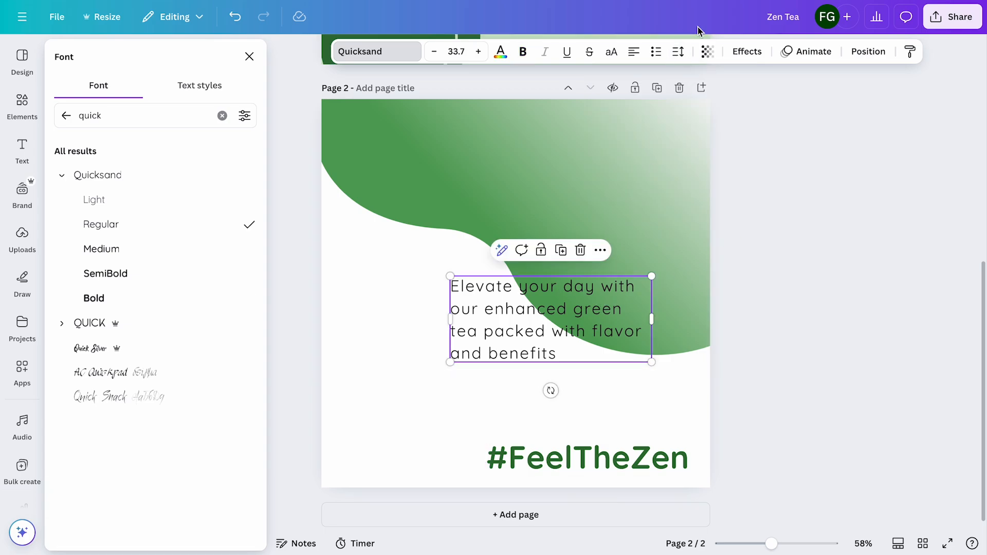
click(639, 53)
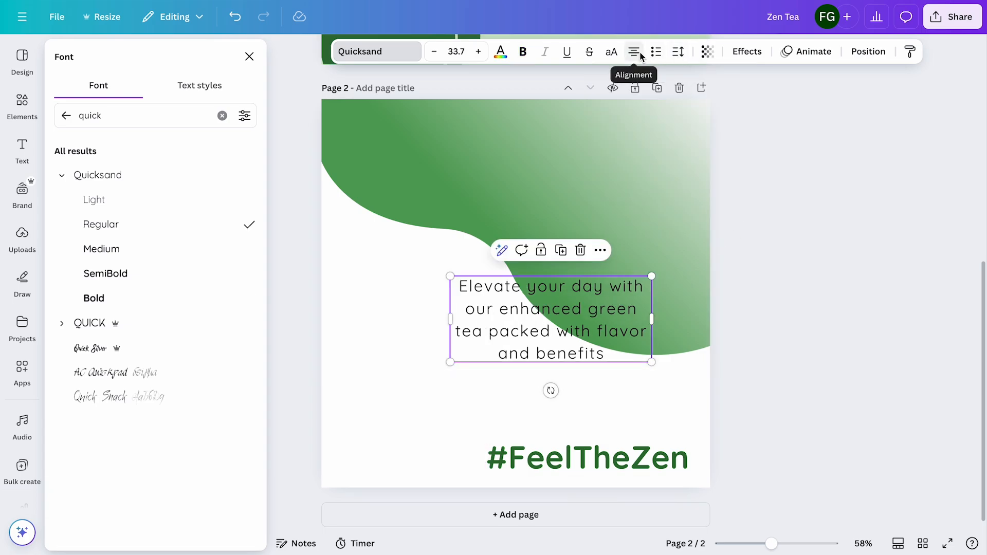
click(640, 54)
drag(634, 291, 672, 133)
Enlarge the tagline to font size 47.8 and adjust its box width so the text wraps onto five lines
drag(492, 203, 457, 221)
mouse_move(457, 169)
mouse_down()
mouse_move(469, 166)
mouse_move(455, 169)
mouse_up()
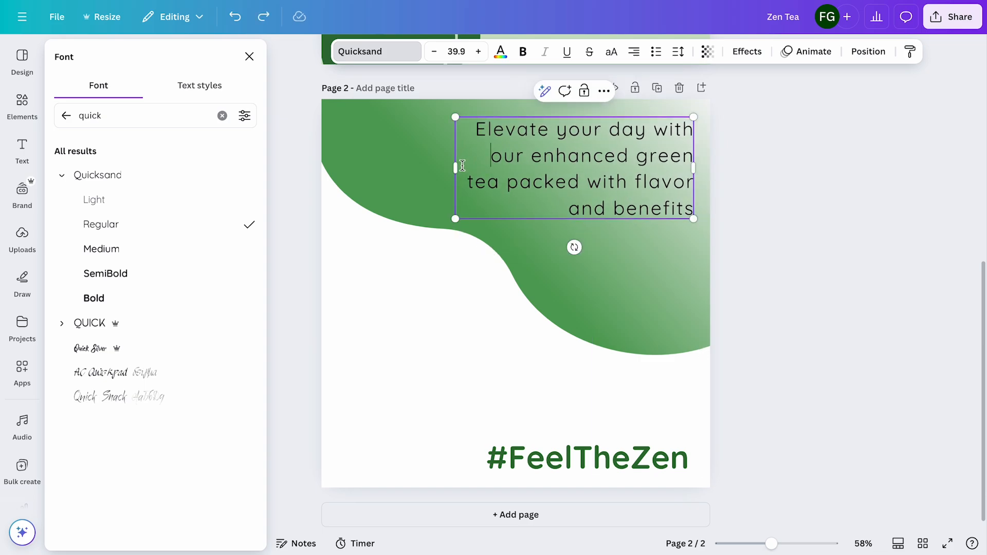
drag(455, 170, 479, 169)
drag(478, 245, 443, 283)
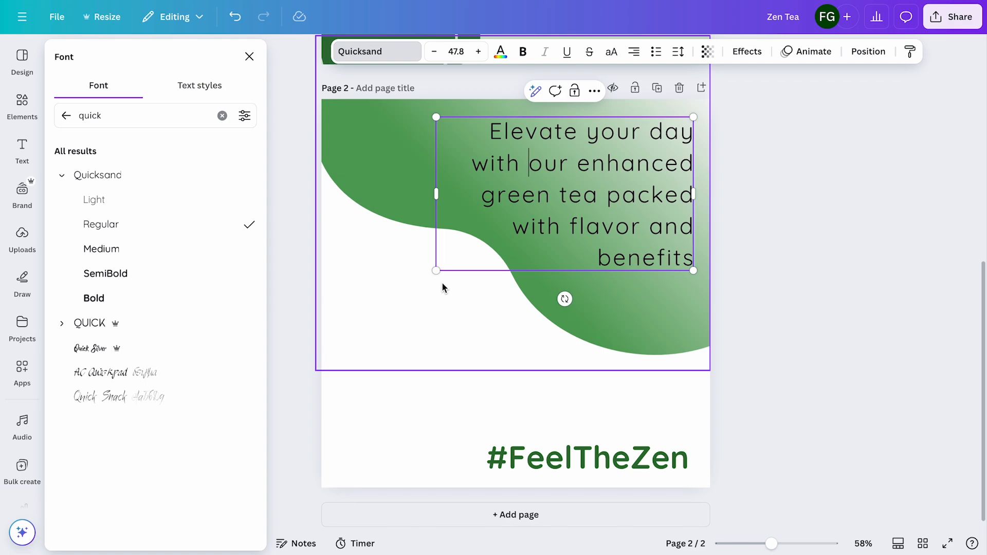
click(790, 204)
click(762, 211)
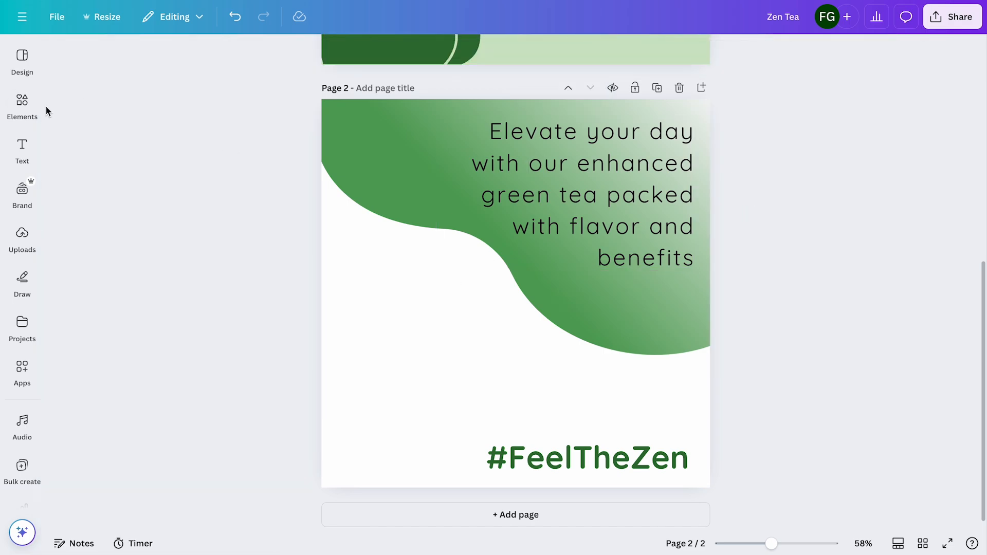
Search the elements library for "green tea" and show all matching photos
click(22, 106)
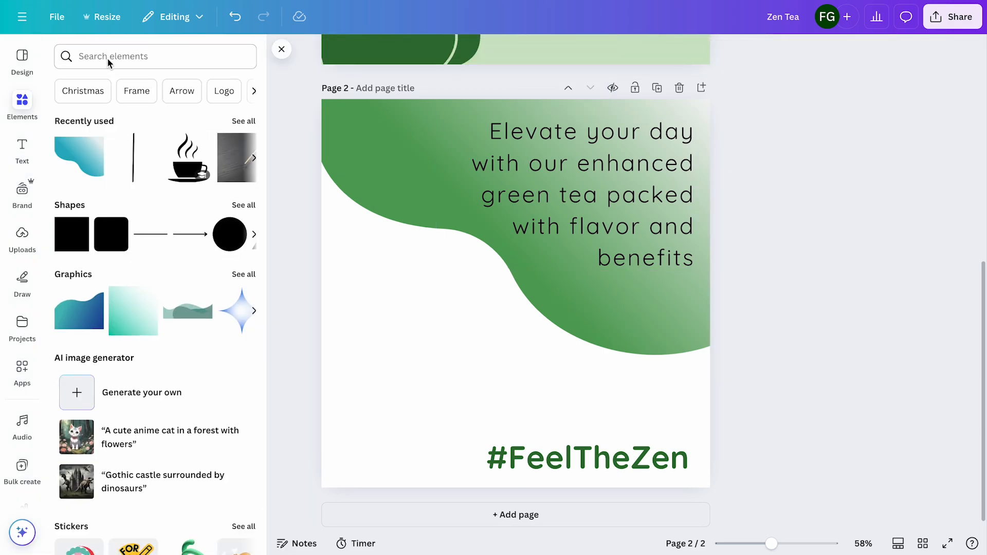
click(107, 58)
text(green tea)
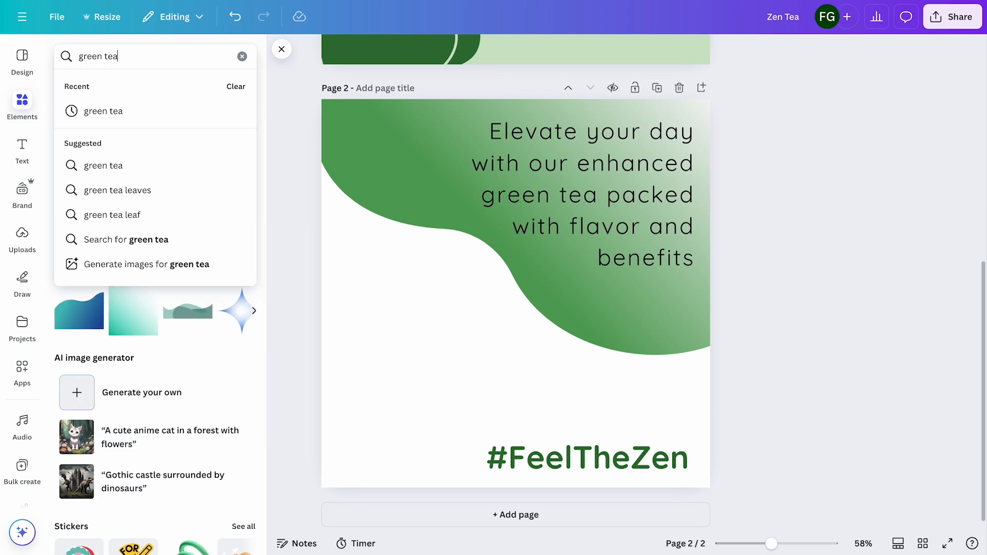
key(Return)
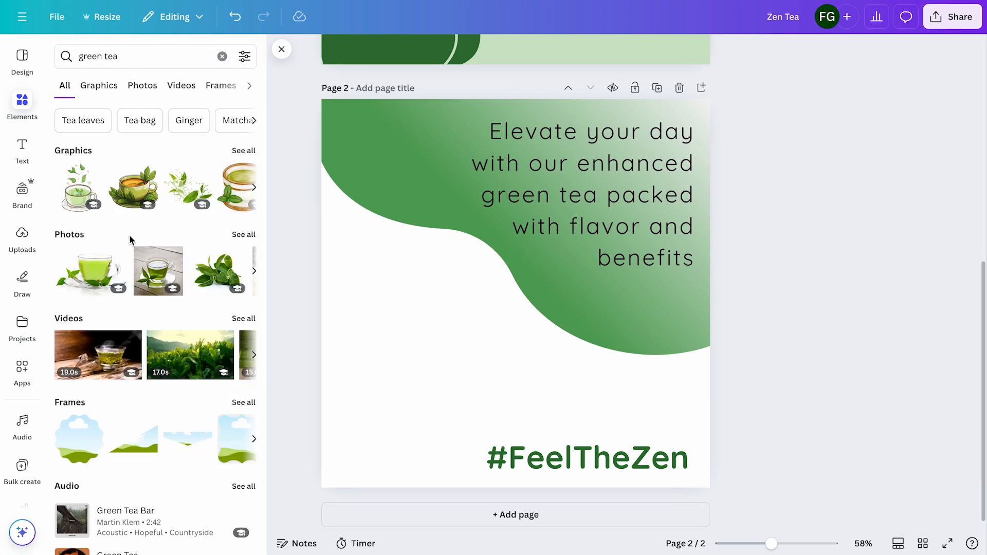
click(243, 235)
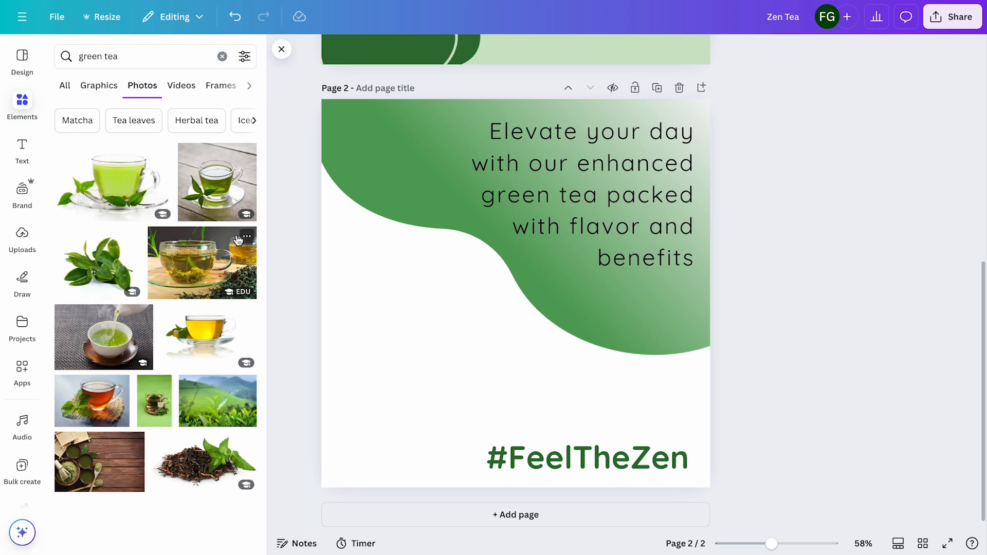
Add the photo of a white bowl of green tea powder with leaves and place it in the lower-left part of page 2
scroll(200, 330, down, 4)
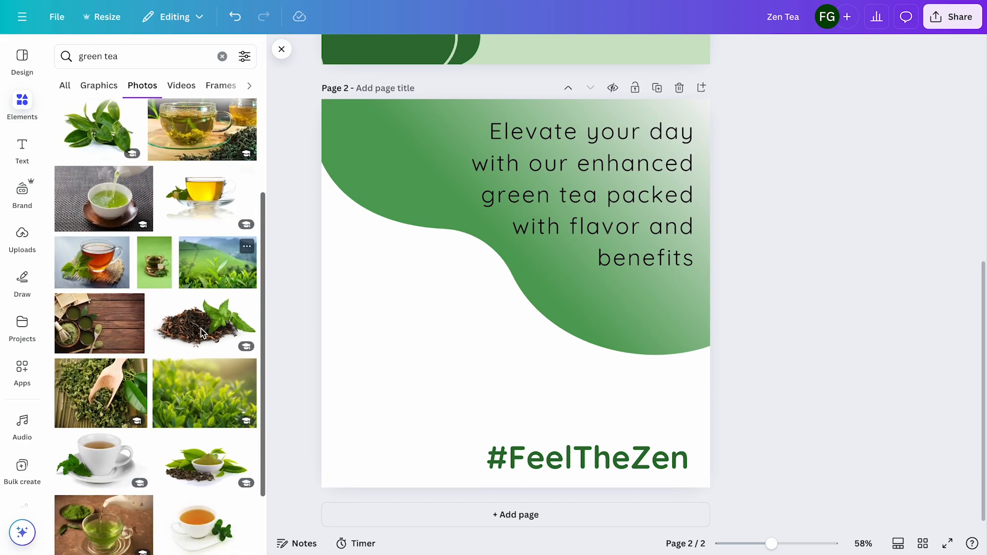
scroll(202, 333, down, 2)
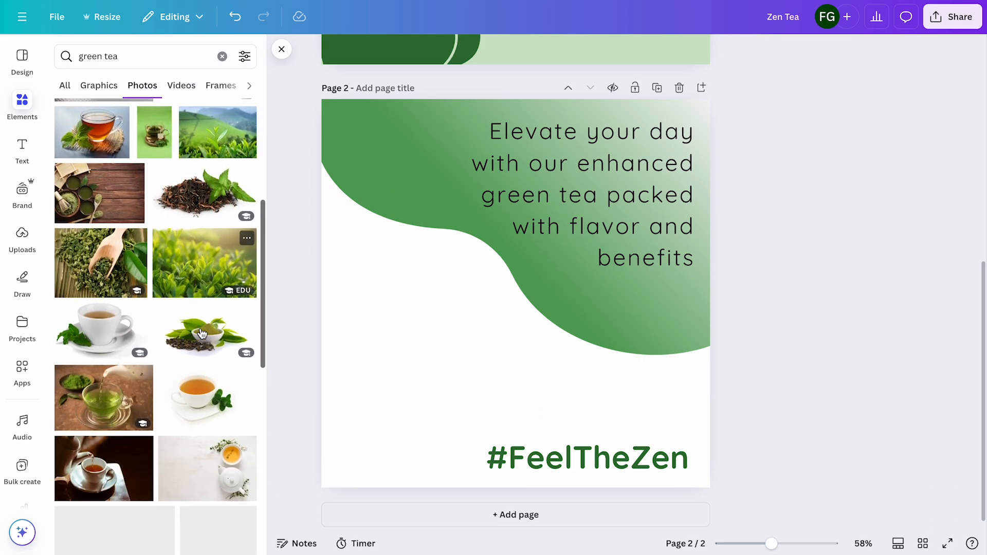
scroll(202, 333, down, 1)
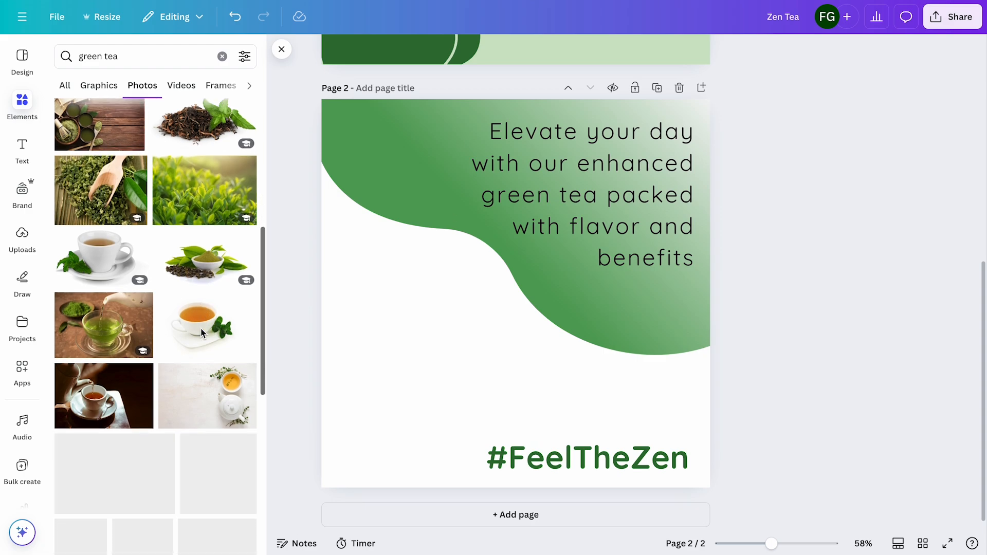
click(206, 242)
drag(497, 294, 401, 345)
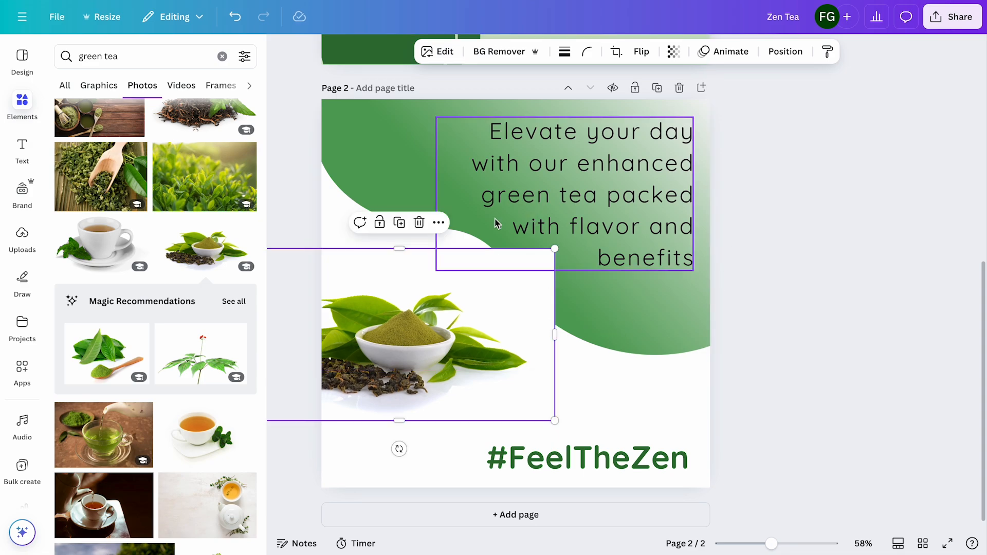
Send the tea bowl photo to the back of page 2 and enlarge it to about 1034 × 572 px
click(783, 55)
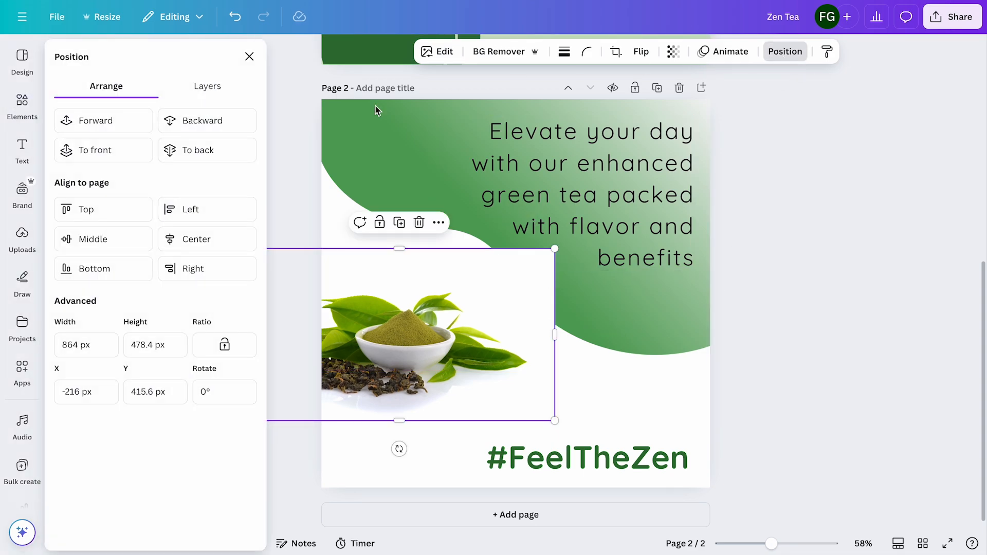
click(202, 151)
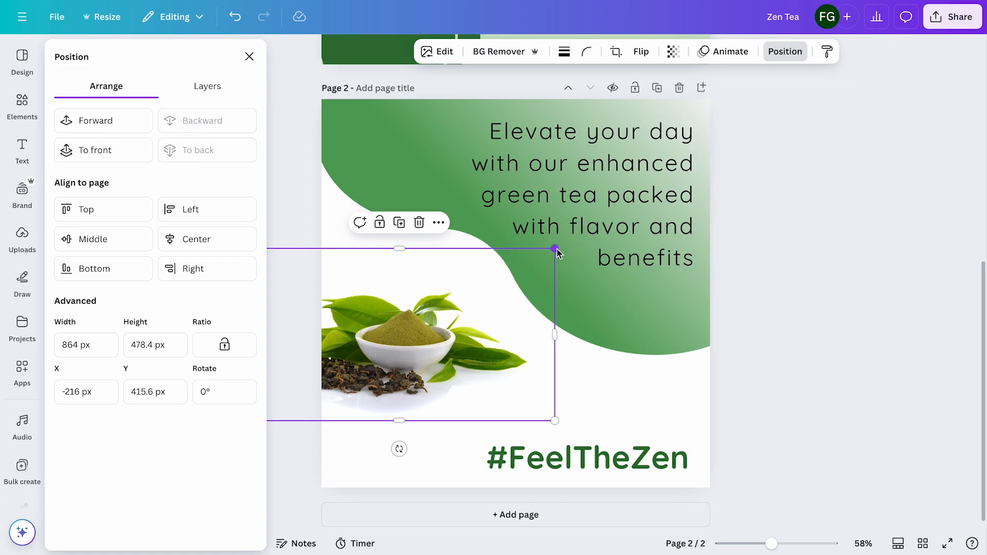
drag(554, 249, 617, 216)
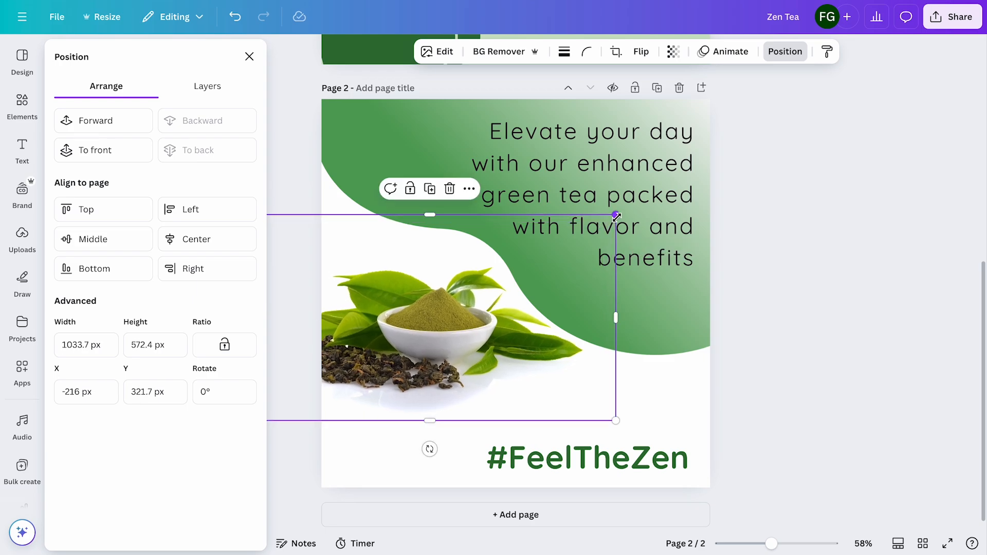
Reposition the gradient shape at about X -8, Y -202 px and enlarge the tea photo to about 1120 × 620 px, moving it slightly lower
click(702, 324)
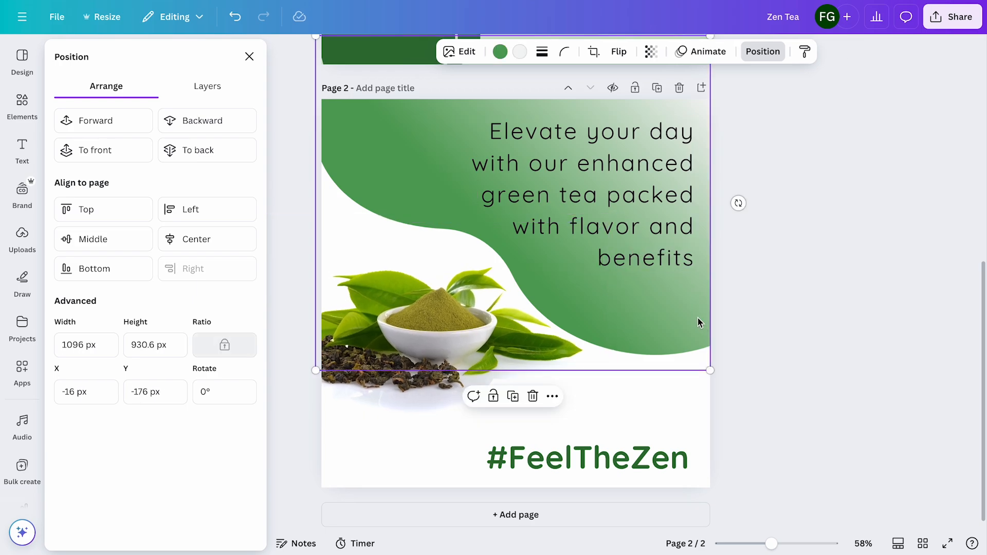
drag(687, 317, 685, 296)
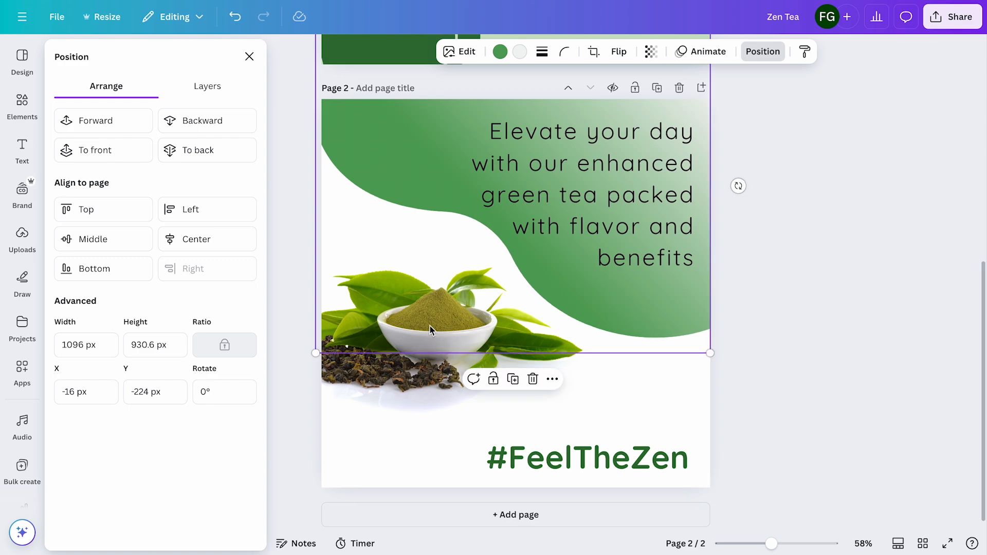
click(427, 341)
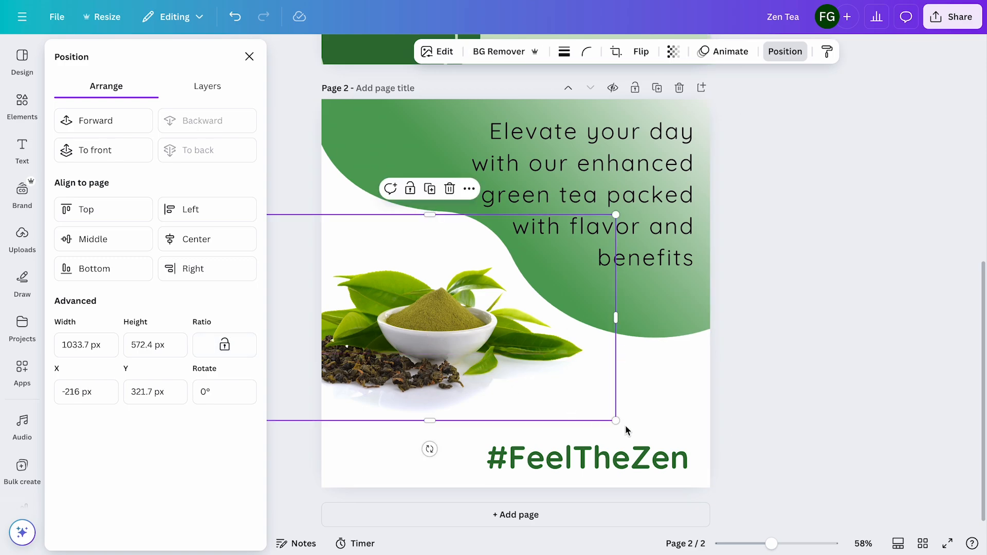
drag(619, 422, 651, 427)
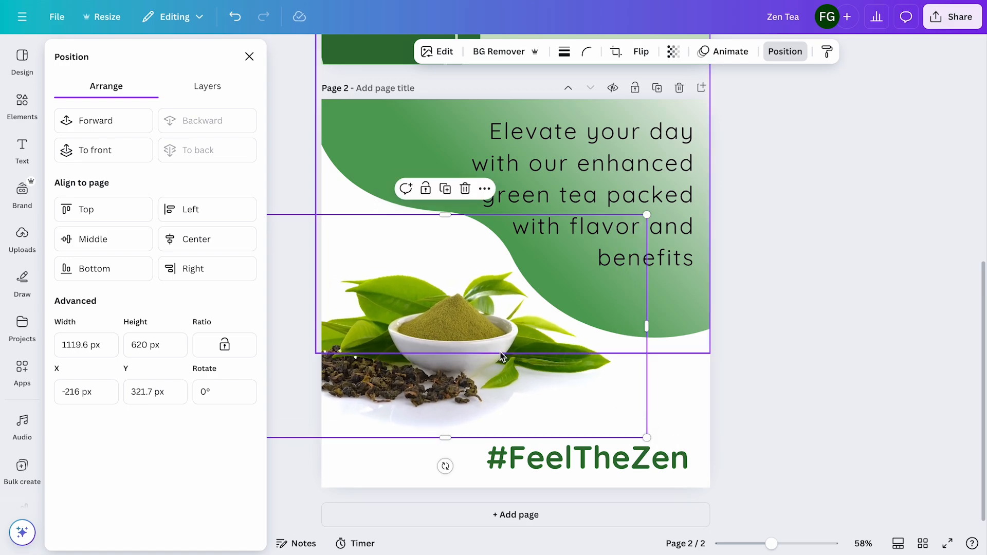
drag(503, 354, 492, 354)
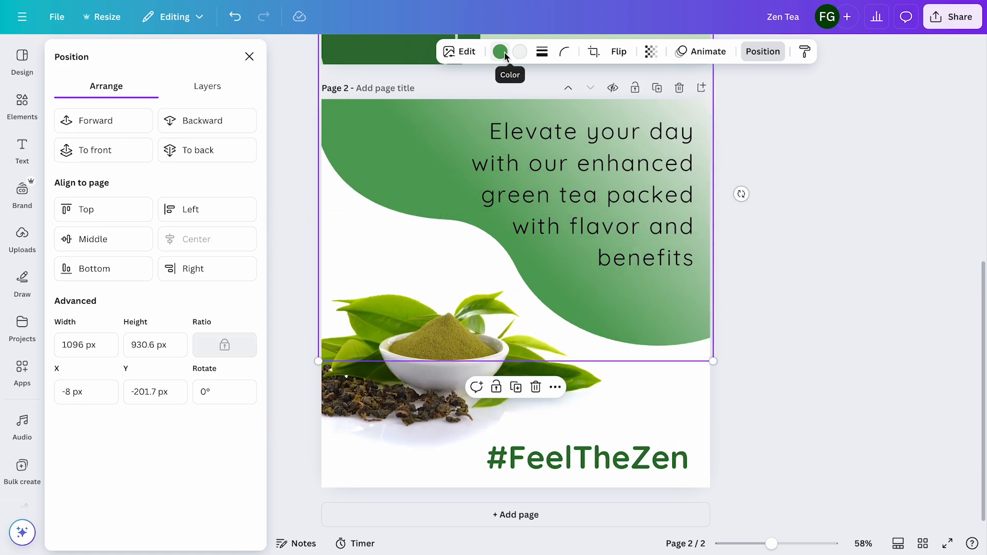
Recolor the green of the gradient shape to #87AF01, sampled from a leaf in the tea photo
click(499, 55)
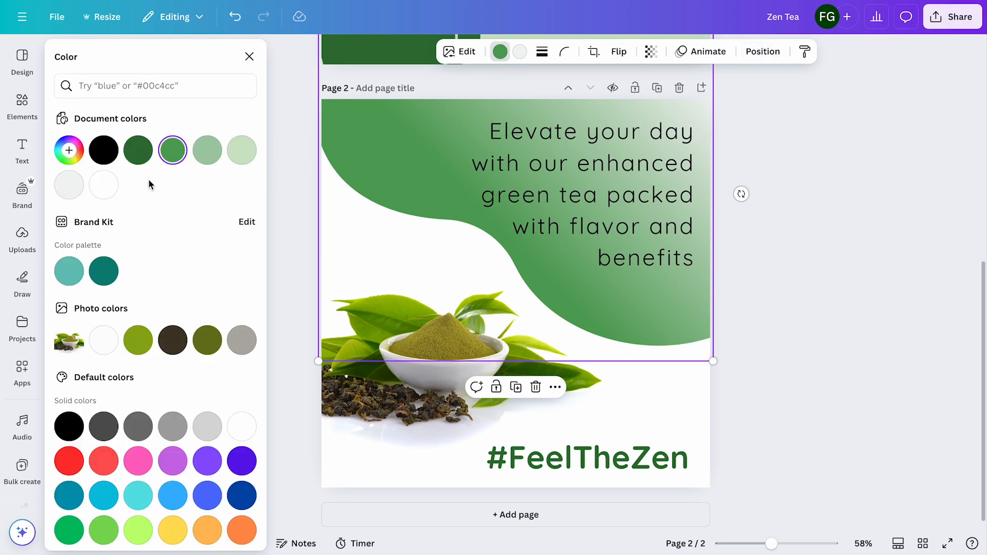
click(66, 162)
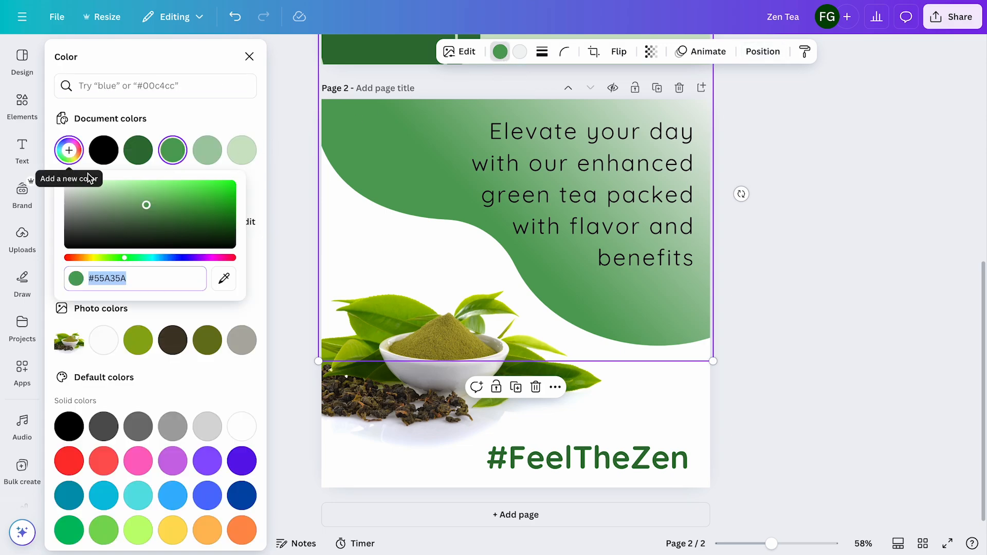
click(227, 288)
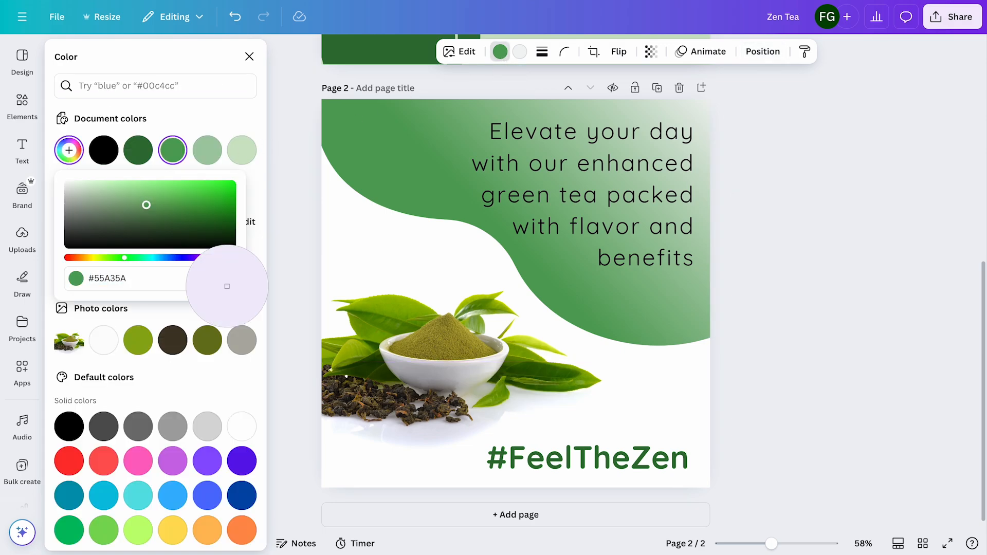
click(403, 310)
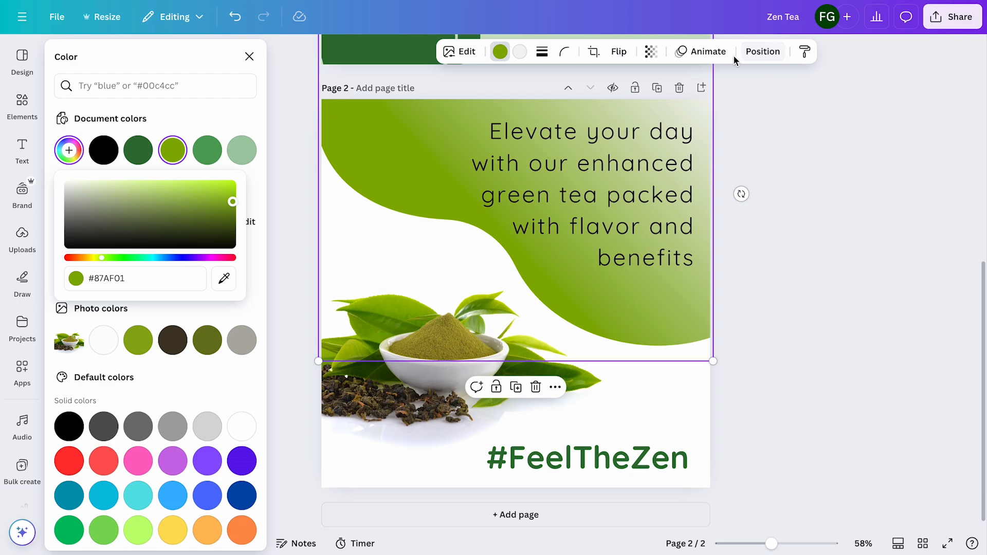
Set the transparency of the gradient shape to 70
click(652, 53)
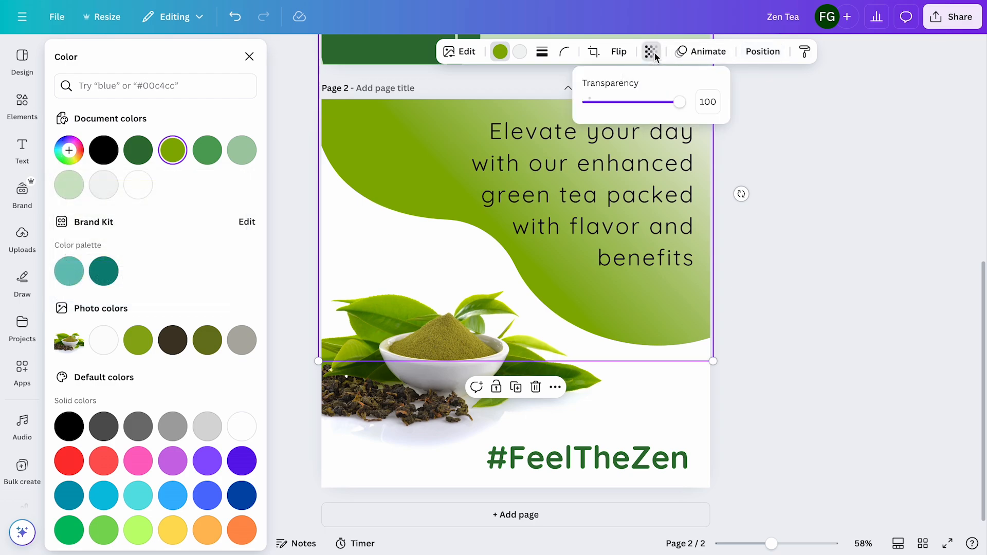
drag(682, 105, 652, 105)
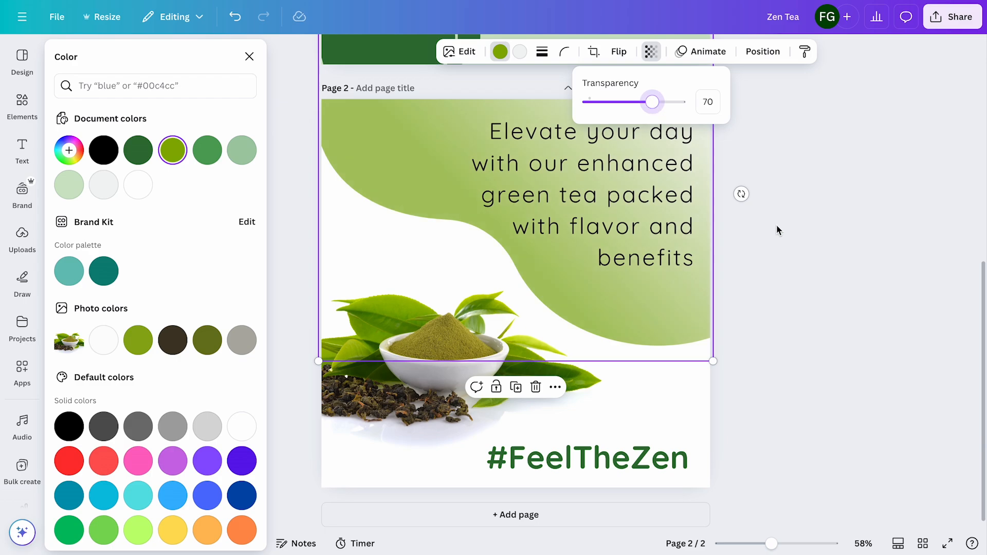
key(Escape)
Recolor the #FeelTheZen hashtag with the leaf green #87AF01
click(671, 462)
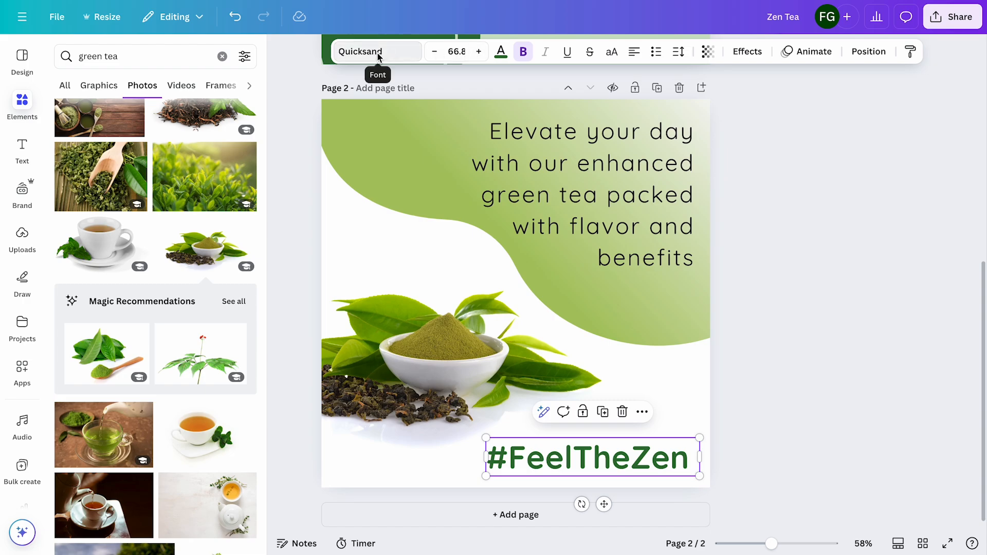
click(501, 53)
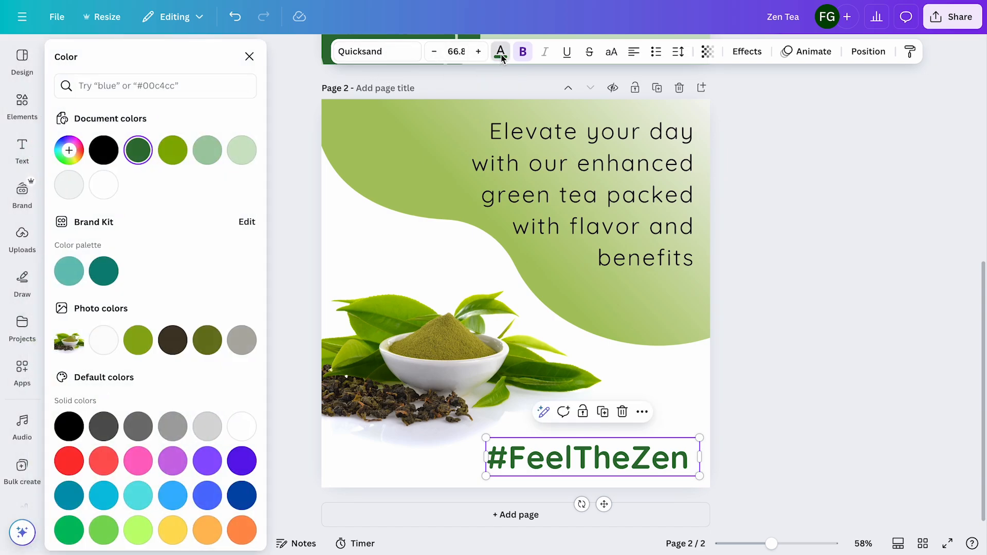
click(174, 150)
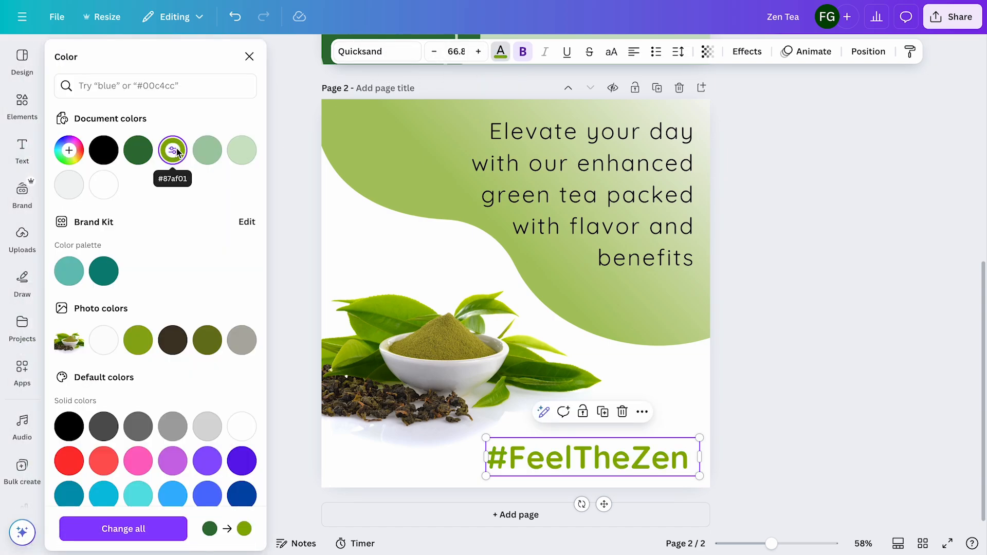
key(Escape)
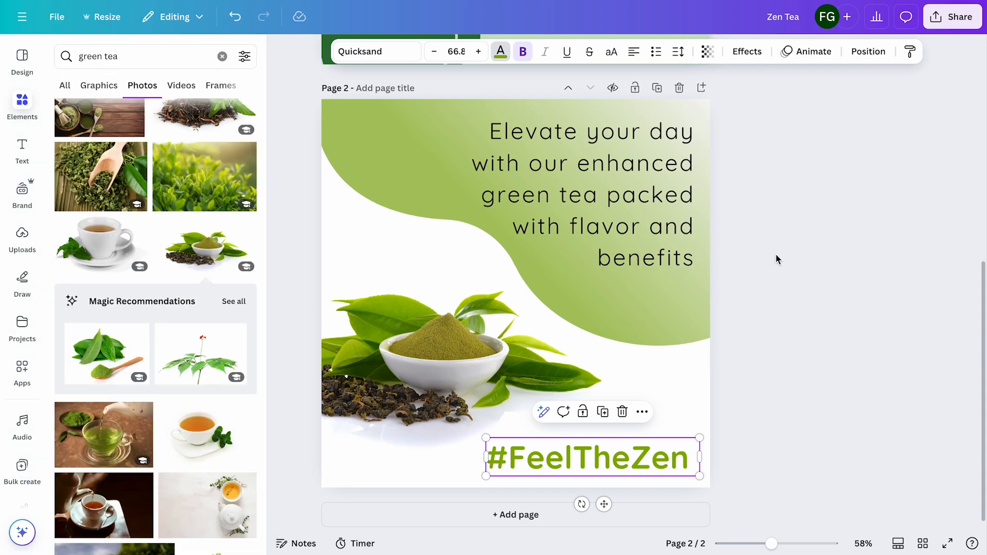
Try dark green on the "Elevate your day" tagline, then recolor it dark olive from the photo colors
click(656, 232)
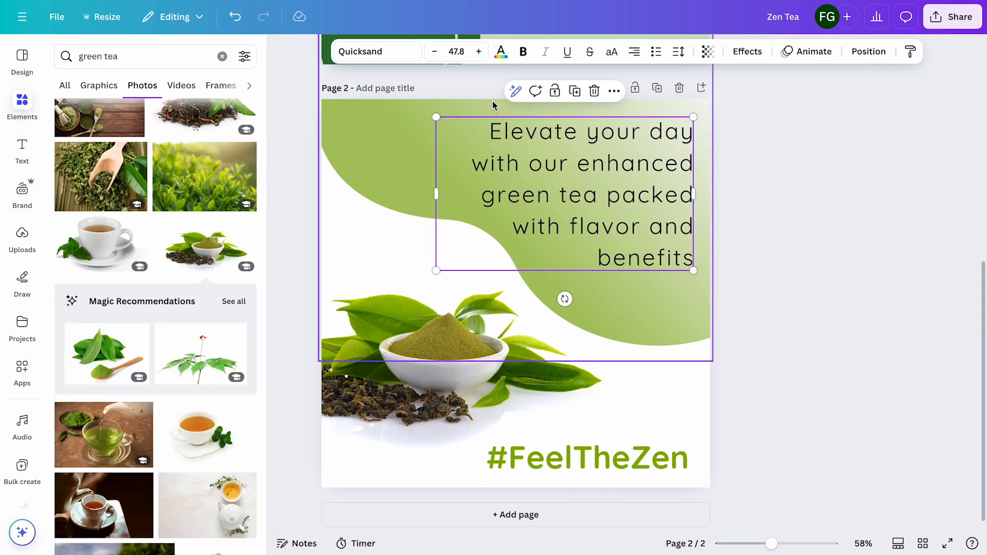
click(501, 52)
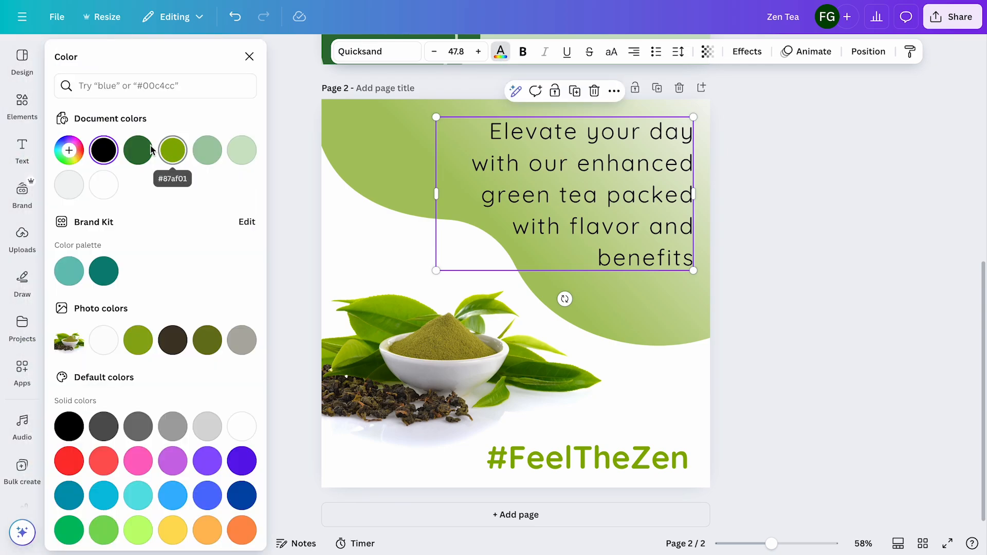
click(139, 149)
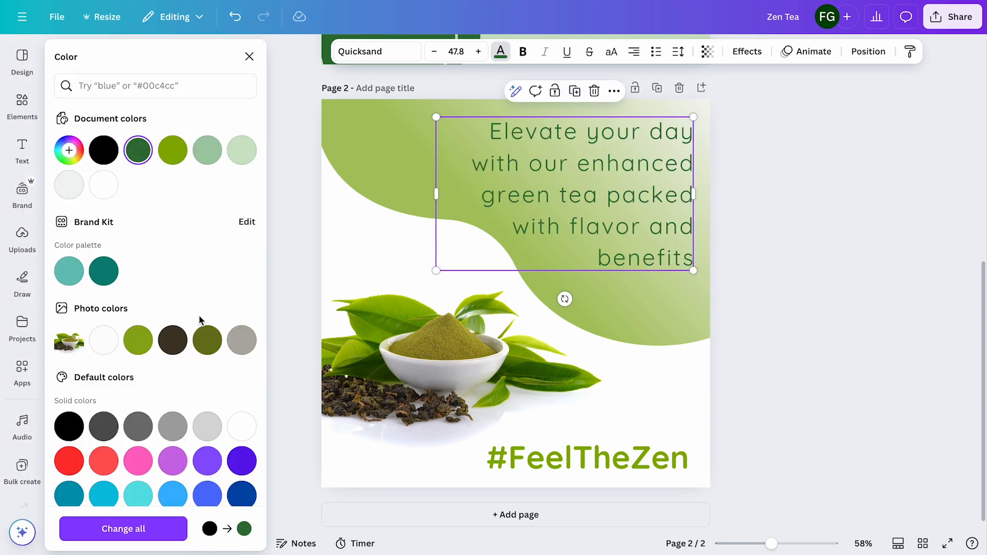
click(209, 342)
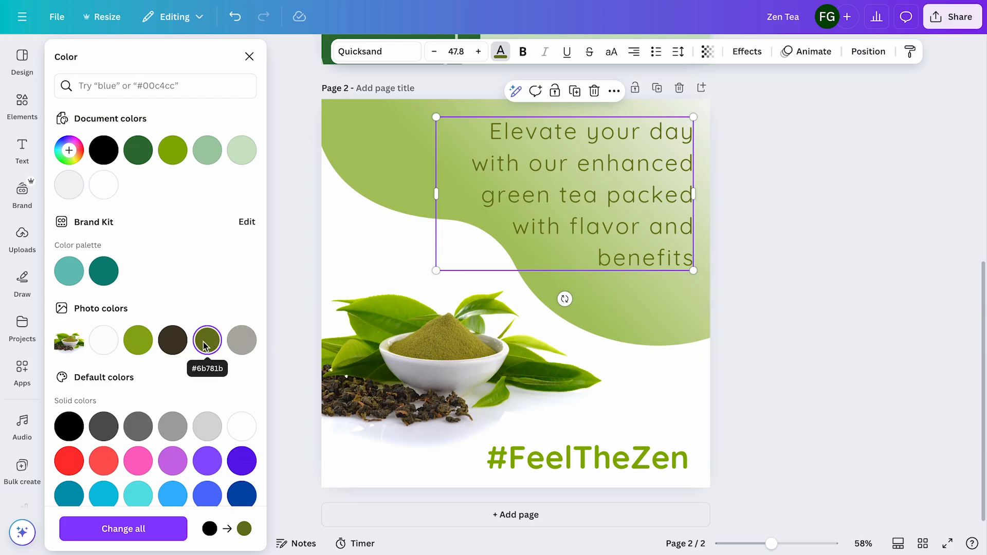
click(70, 150)
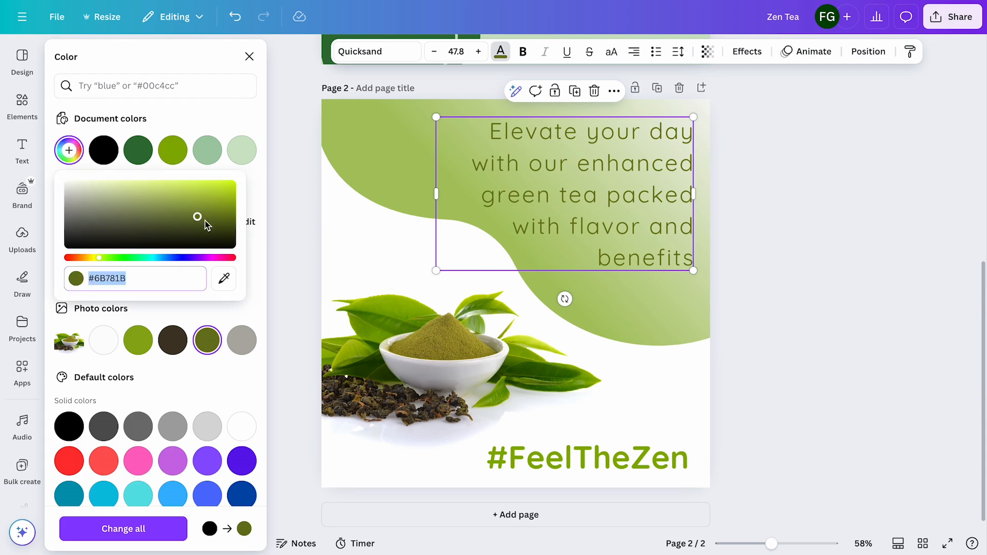
click(697, 404)
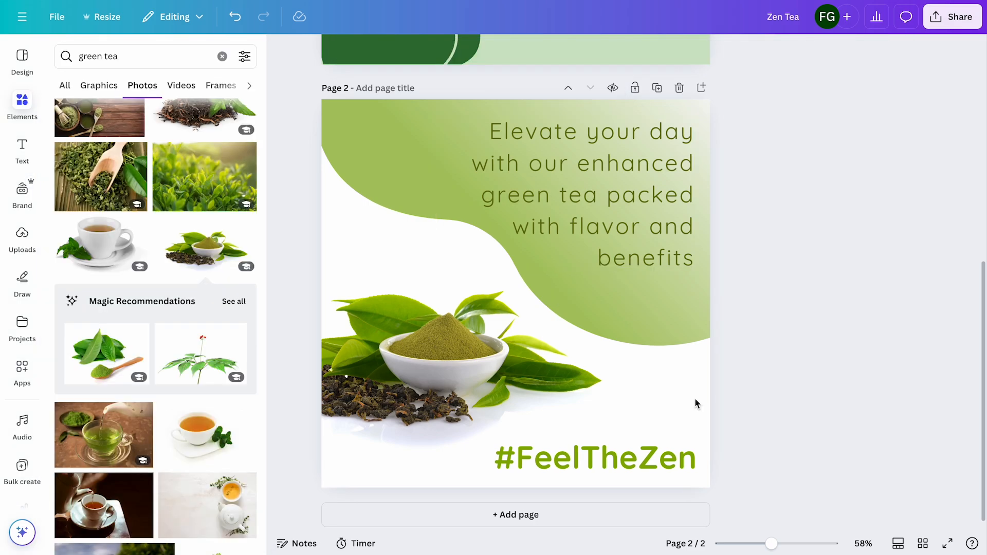
Duplicate page 2 and delete the tea photo and the gradient shape from the copy
click(657, 88)
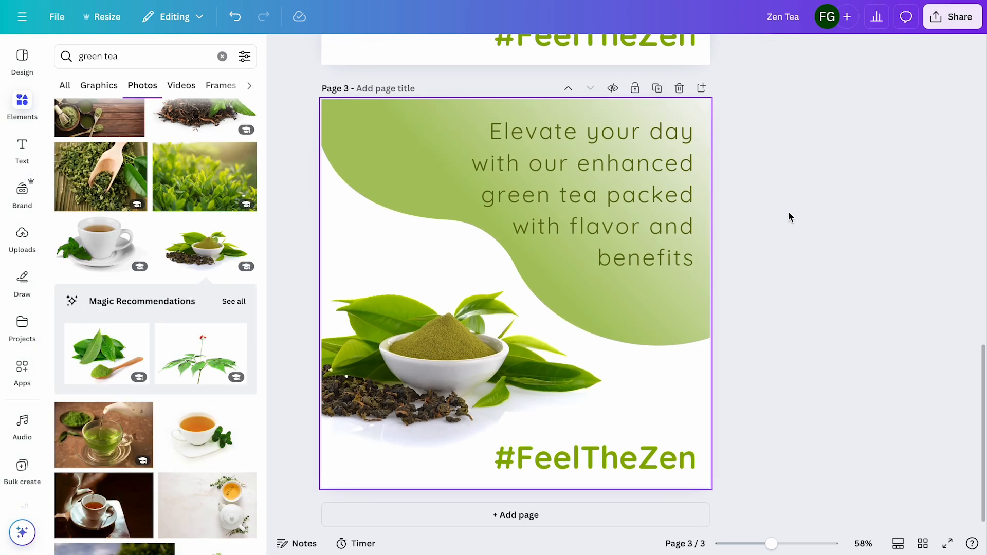
click(439, 379)
key(Delete)
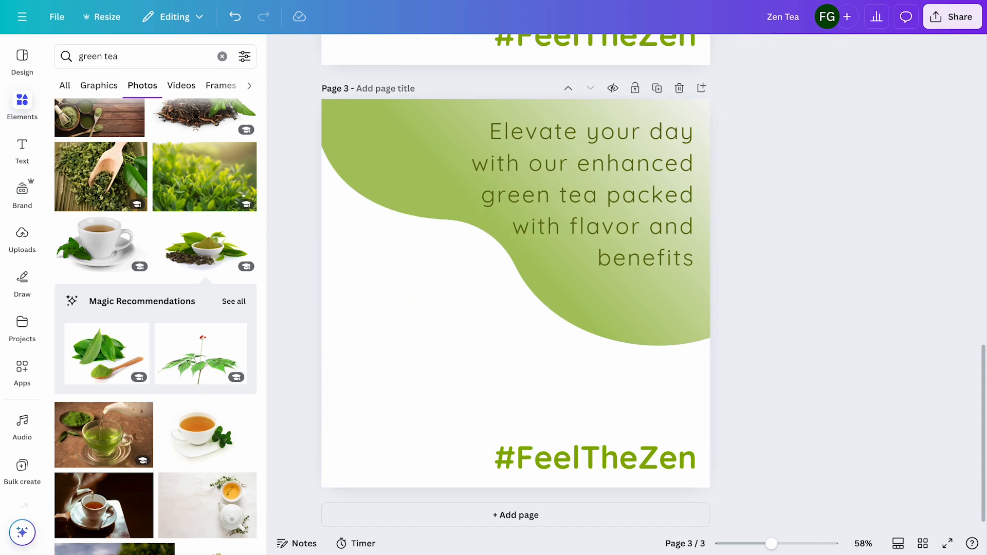
click(410, 166)
key(Delete)
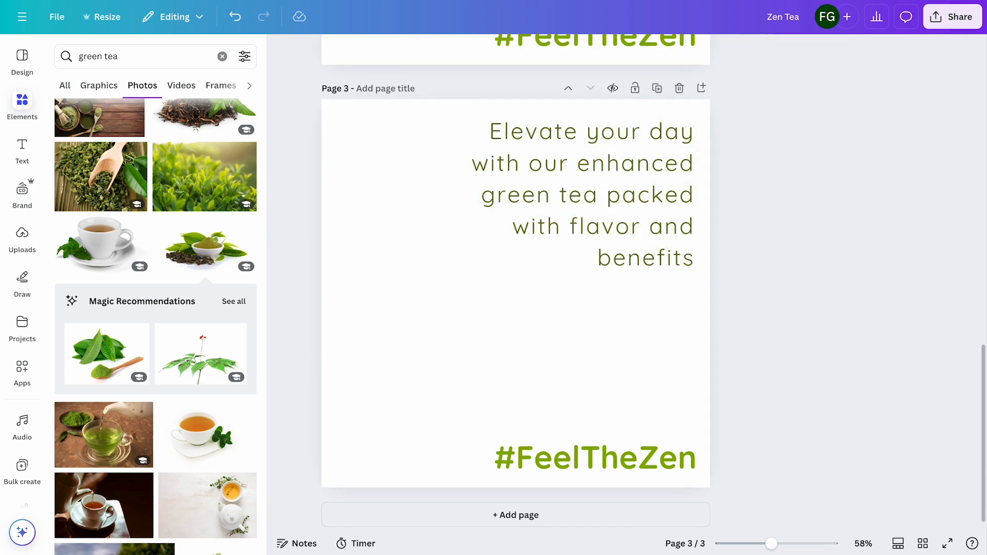
Replace the "Elevate your day" tagline on page 3 with "Whisk. Sip. Shine." copied from the matcha captions in ChatGPT
double_click(532, 184)
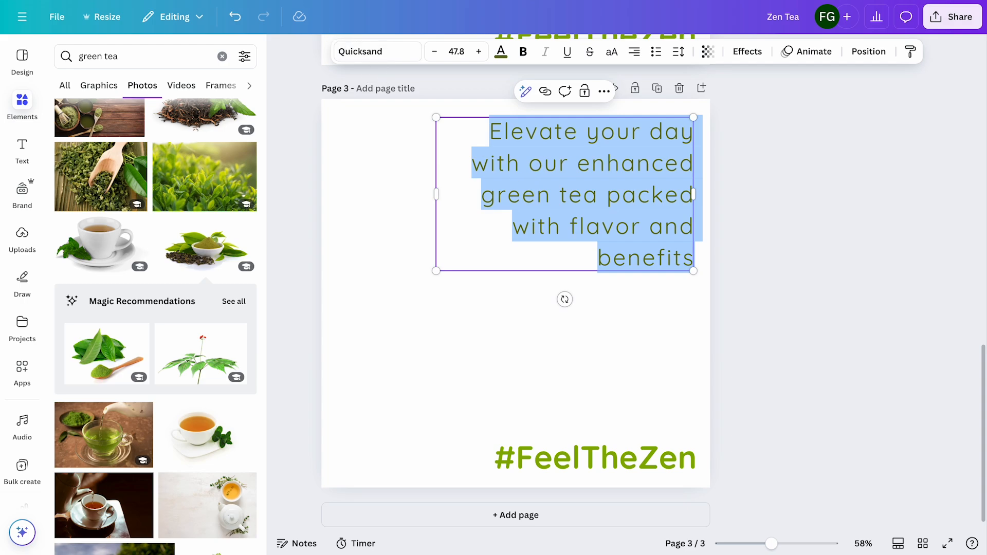
click(309, 1)
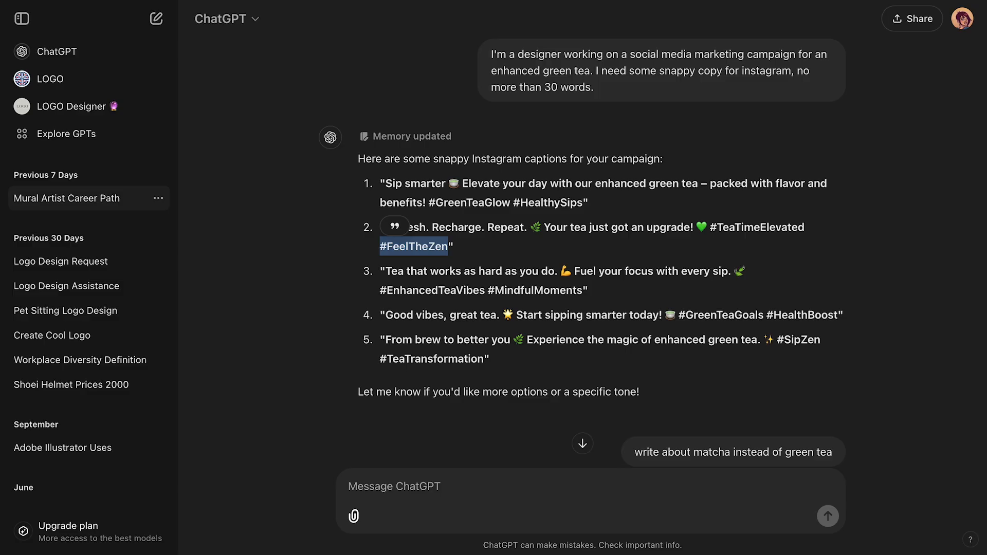
scroll(526, 266, down, 4)
scroll(526, 266, down, 4)
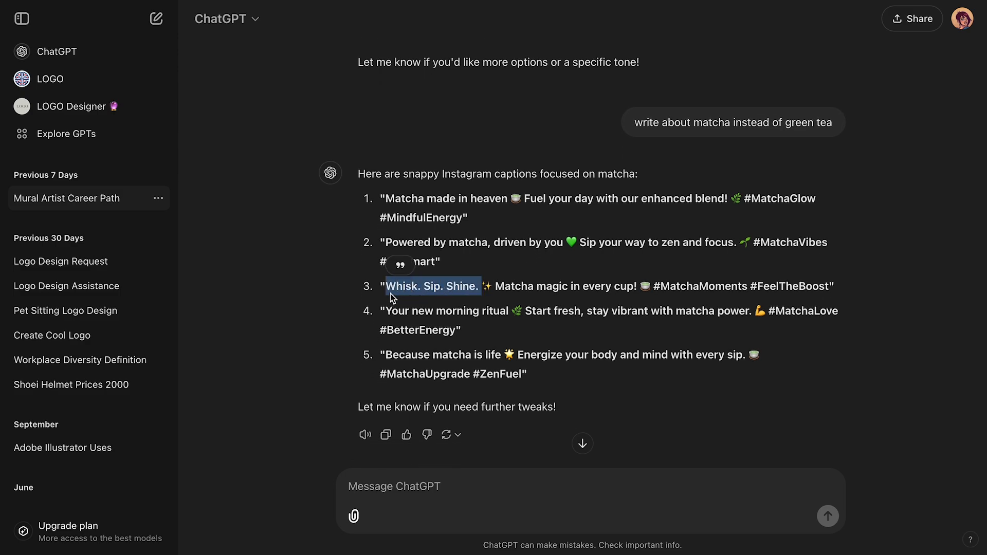
click(591, 1)
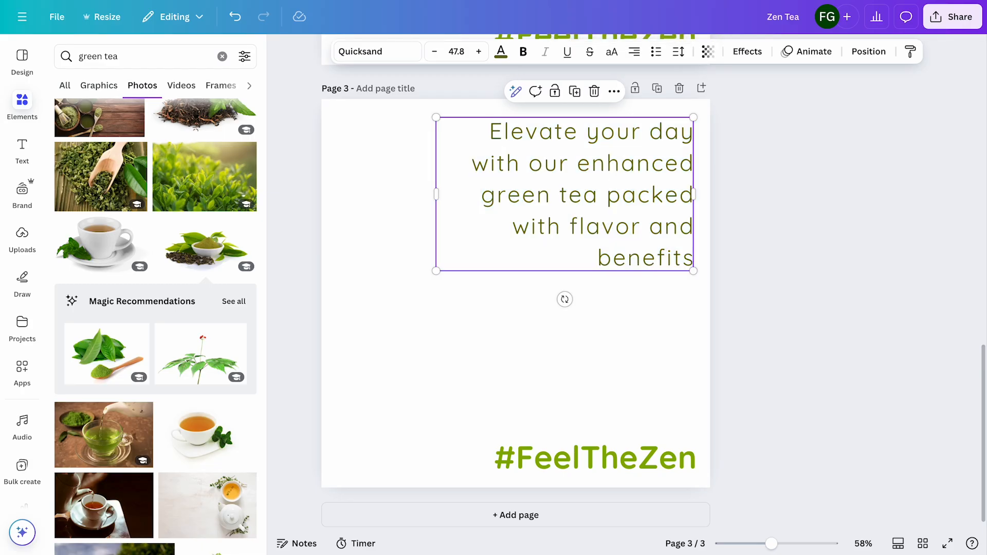
double_click(531, 196)
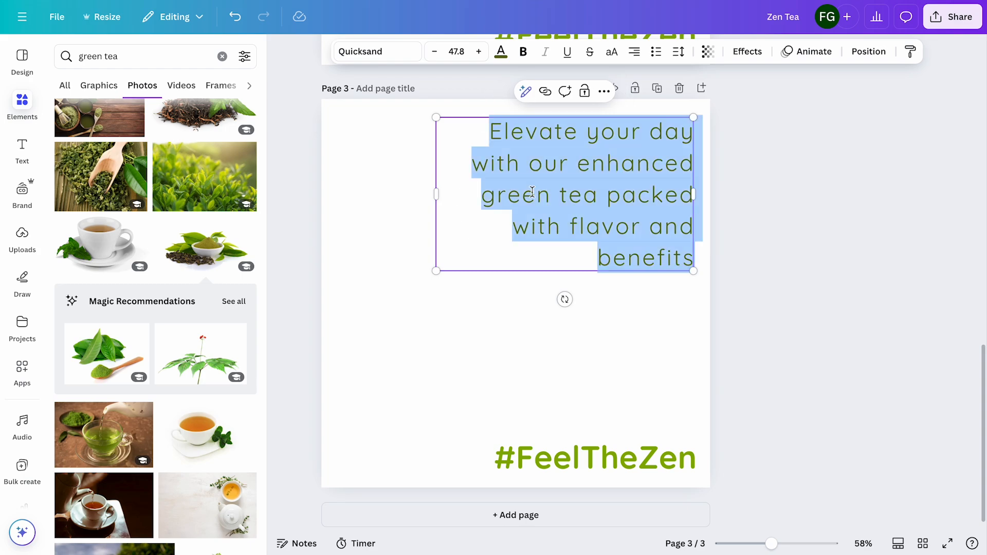
text(Whisk. Sip. Shine.)
Narrow the "Whisk. Sip. Shine." text box to one word per line and move it, left-aligned, to the page's upper-left corner
drag(435, 145, 476, 204)
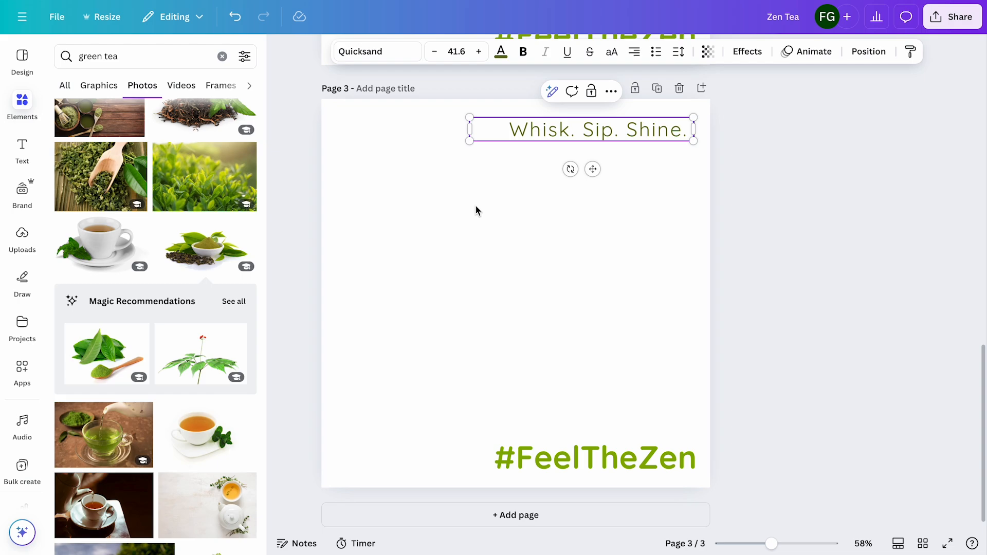
drag(470, 131, 600, 144)
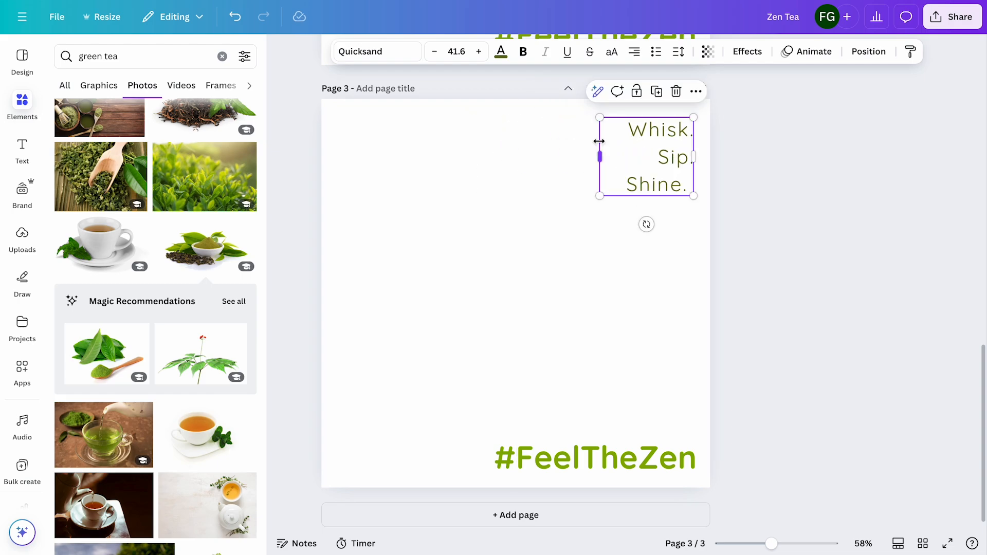
click(636, 51)
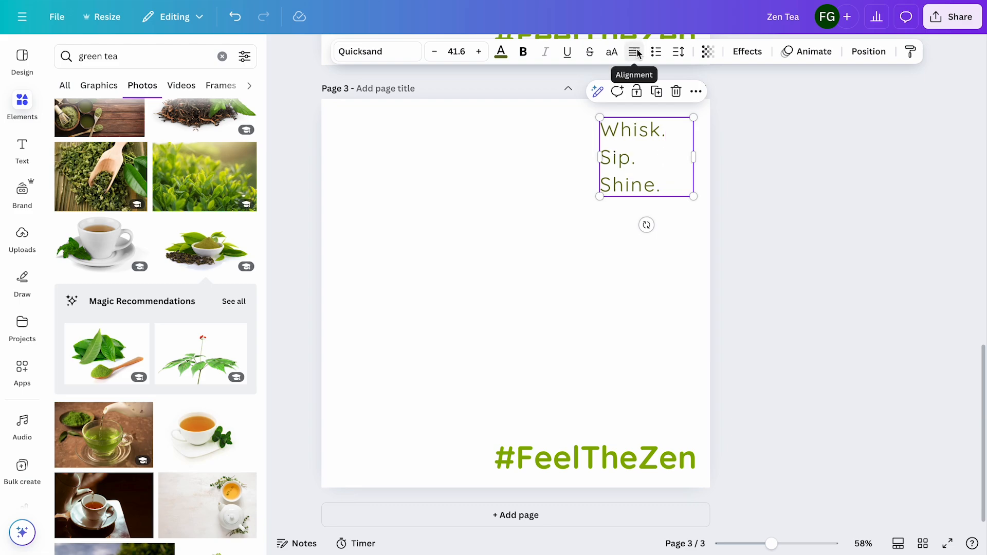
click(792, 131)
drag(629, 132, 375, 134)
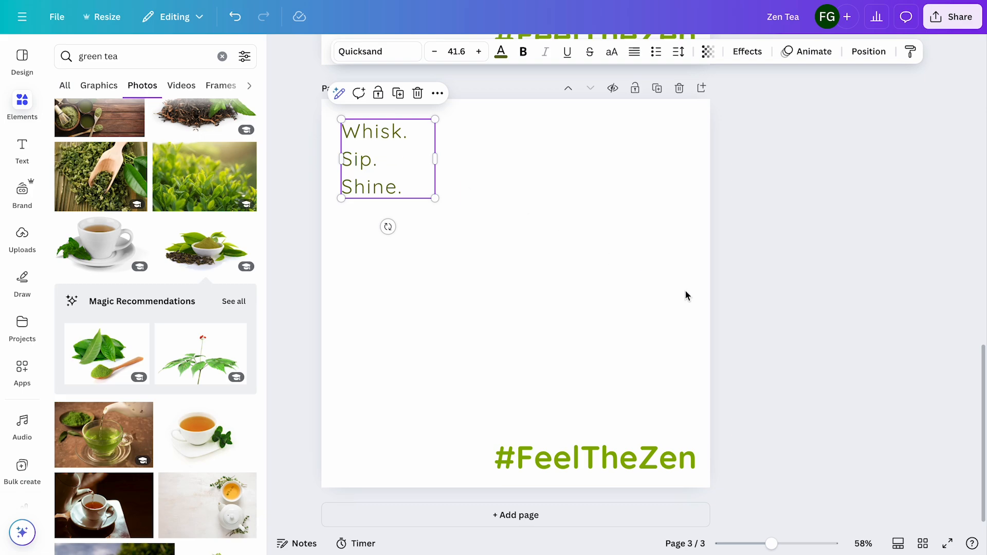
Change the font of the "Whisk. Sip. Shine." headline to Elika Gorica
click(400, 53)
click(222, 115)
text(eli)
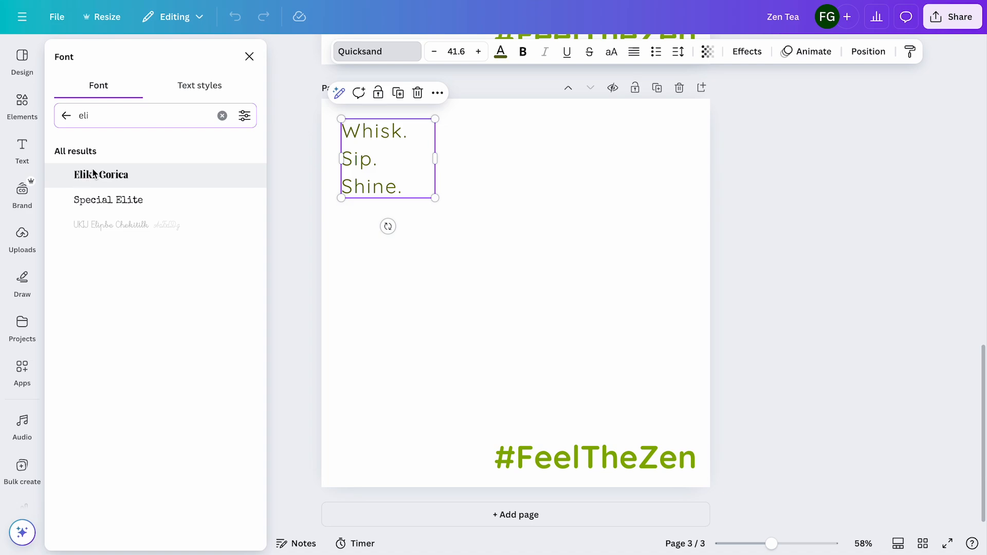
click(94, 174)
Enlarge the "Whisk. Sip. Shine." headline to size 77.5 and tighten its letter spacing
drag(434, 202, 498, 279)
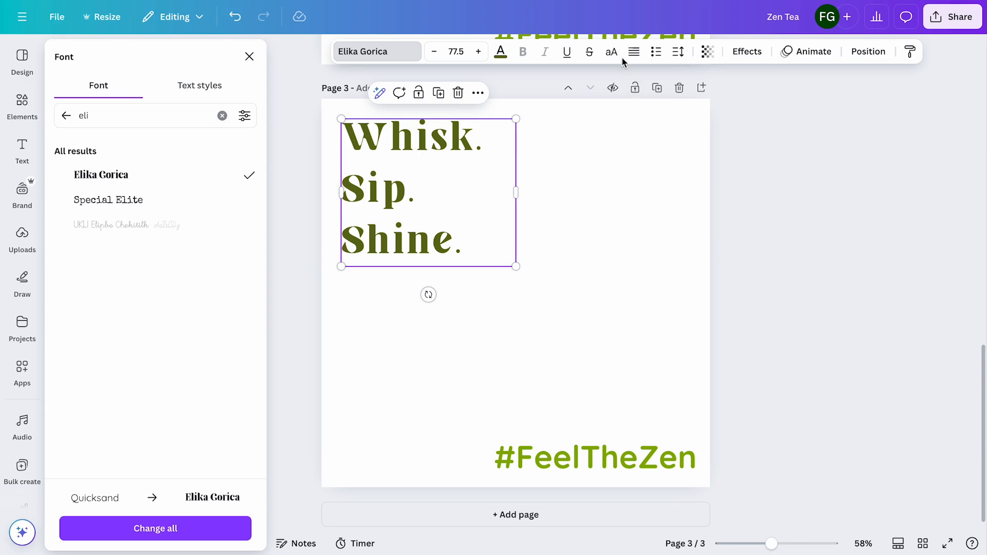
click(678, 52)
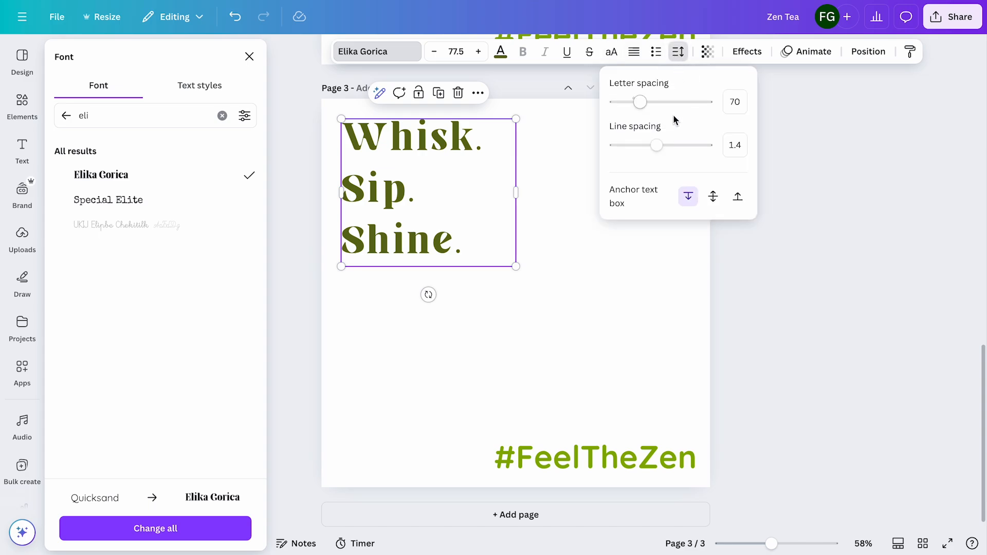
drag(640, 104, 633, 108)
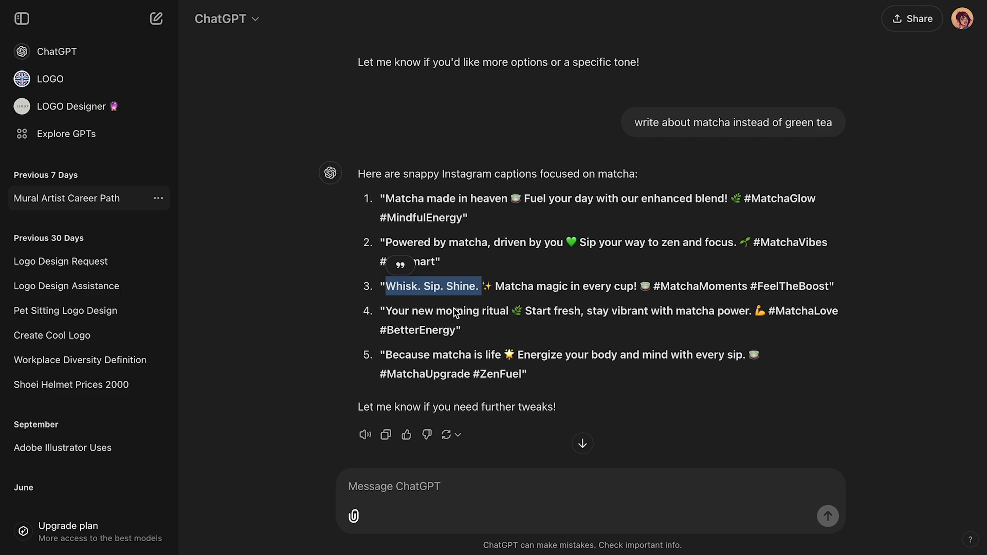
Replace the #FeelTheZen text with "Your new morning ritual" copied from ChatGPT and widen its box to fit one line
double_click(397, 310)
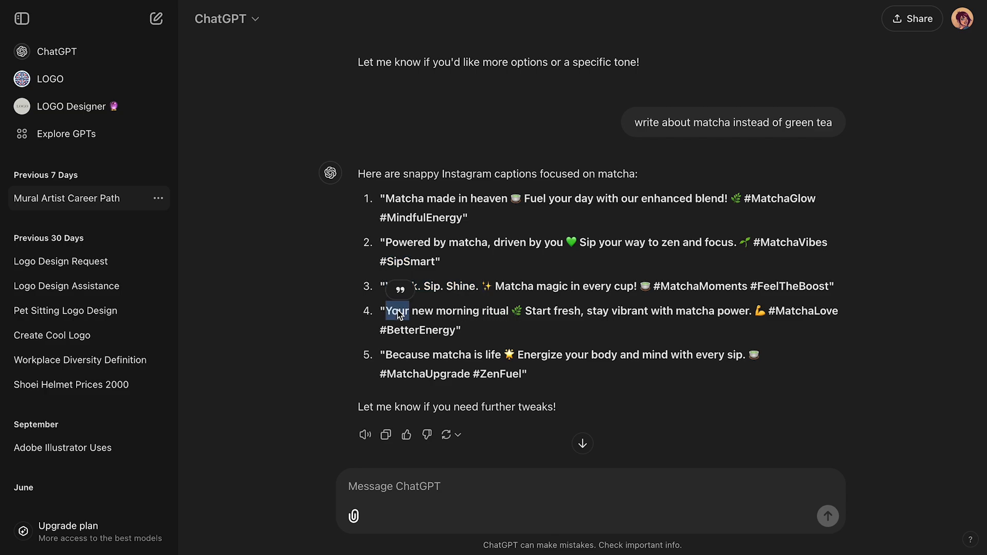
shift+click(509, 312)
key(ctrl+c)
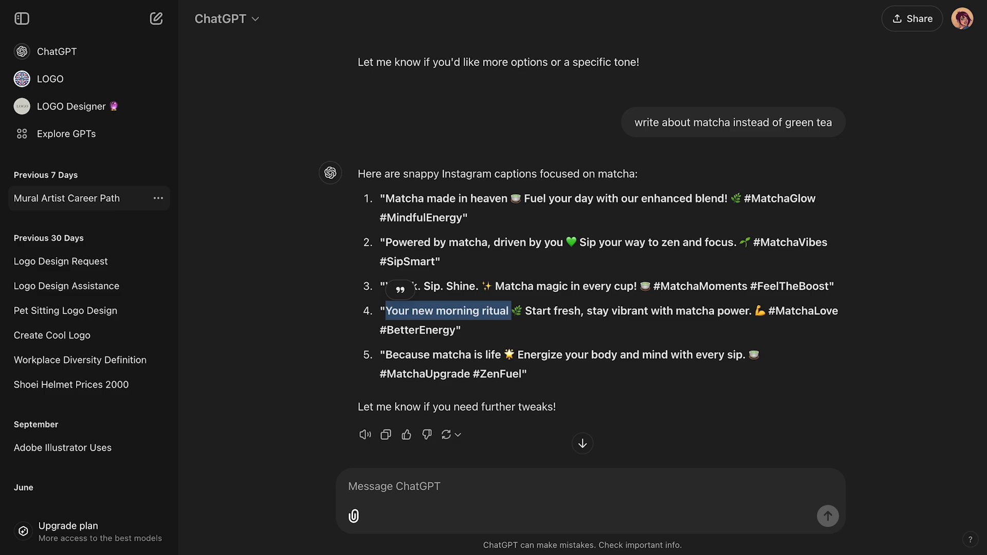
click(591, 1)
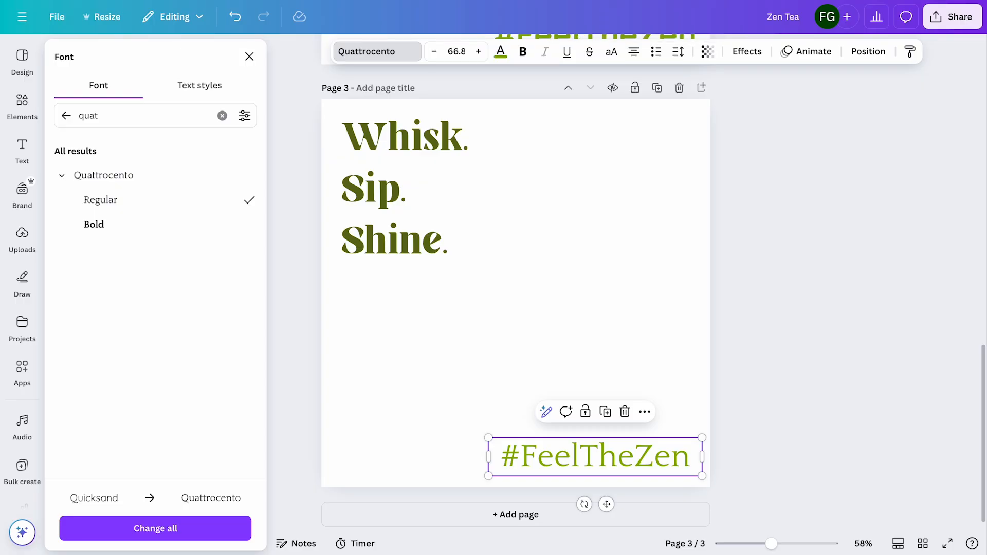
double_click(552, 460)
key(ctrl+v)
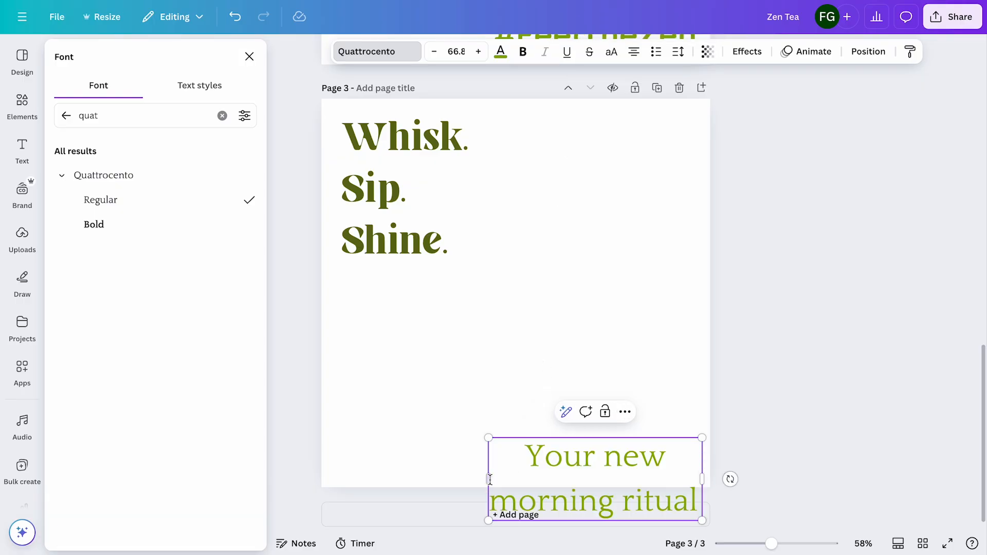
drag(486, 481, 335, 476)
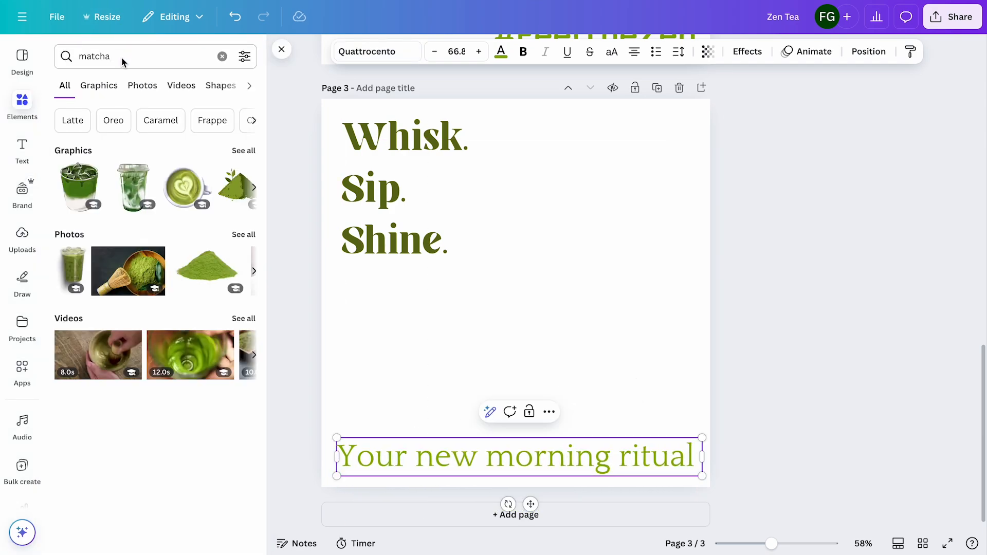
Search the photos for "matcha background" and add the dark photo of a matcha bowl, whisk and scoop to page 3
click(124, 56)
text(b)
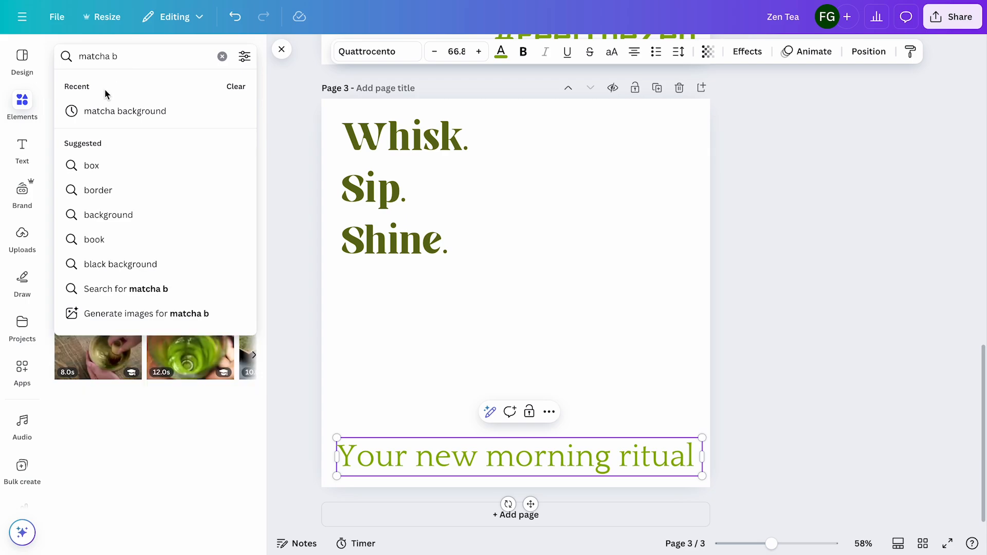
click(110, 110)
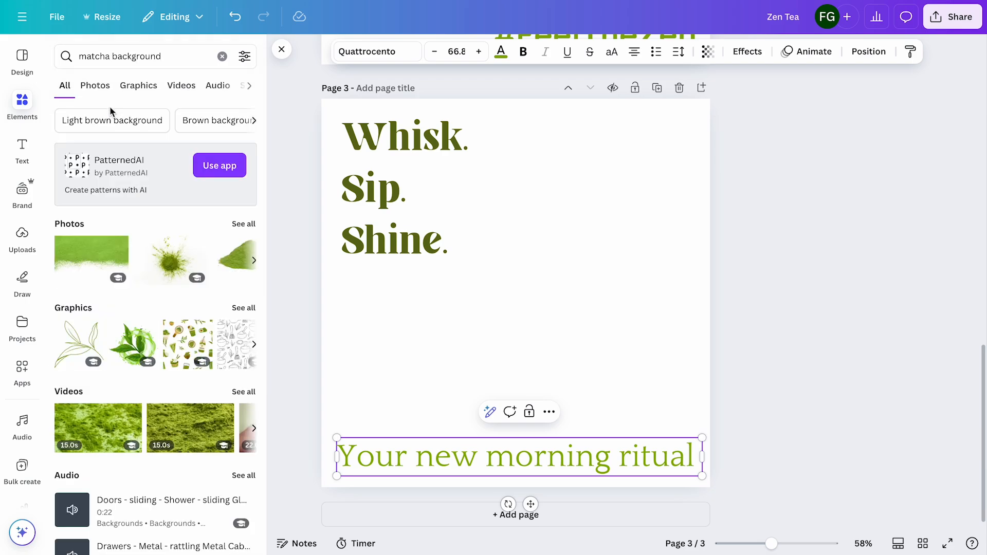
click(95, 86)
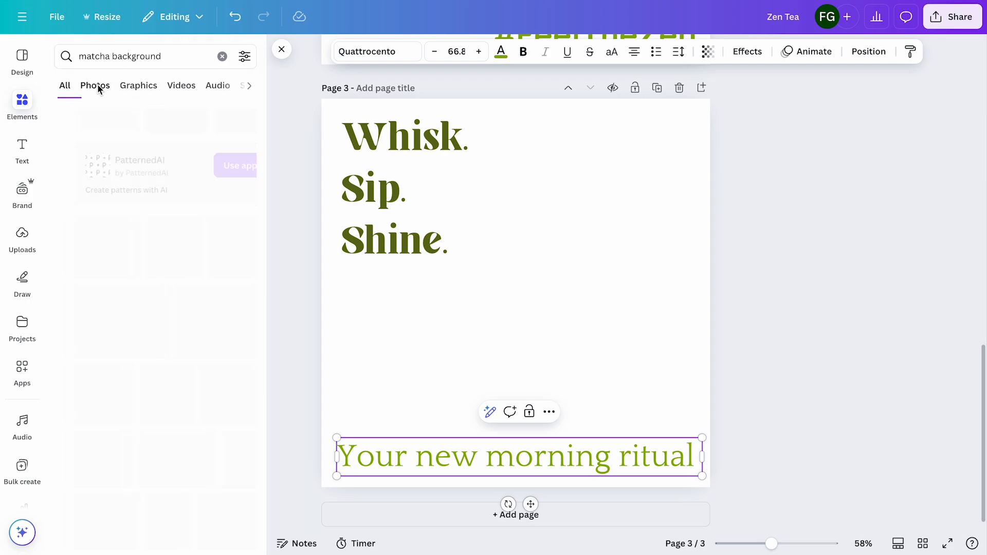
scroll(182, 305, down, 10)
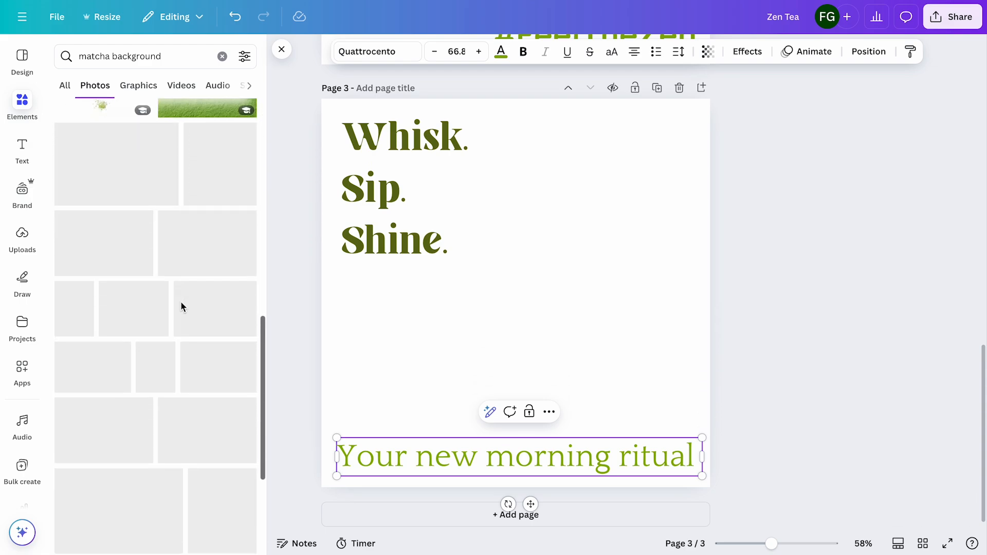
scroll(181, 307, down, 10)
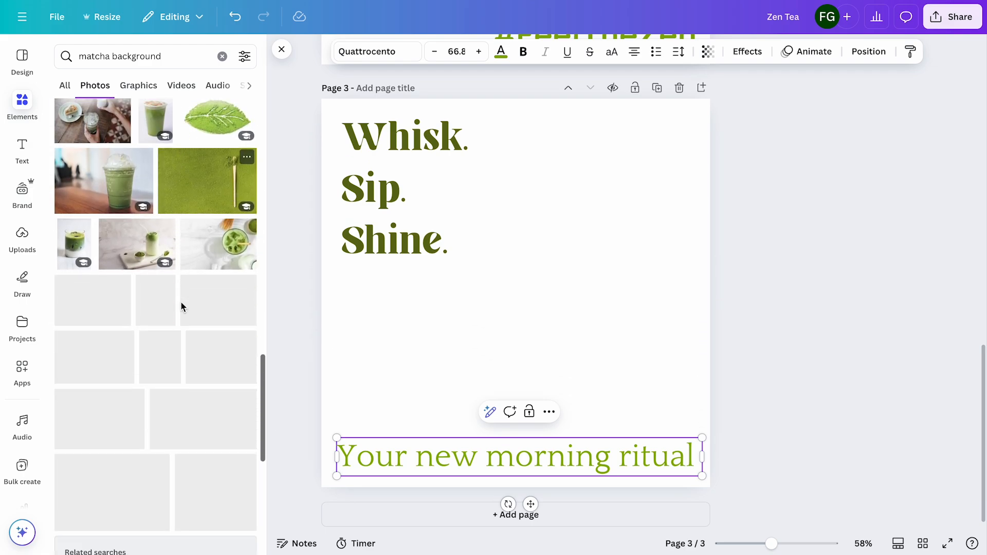
scroll(181, 301, down, 6)
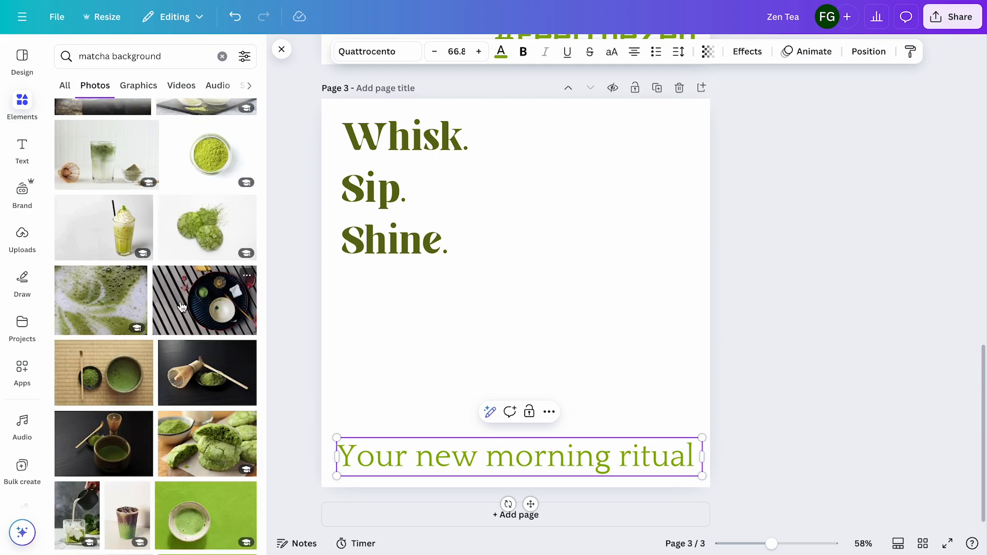
scroll(182, 307, down, 3)
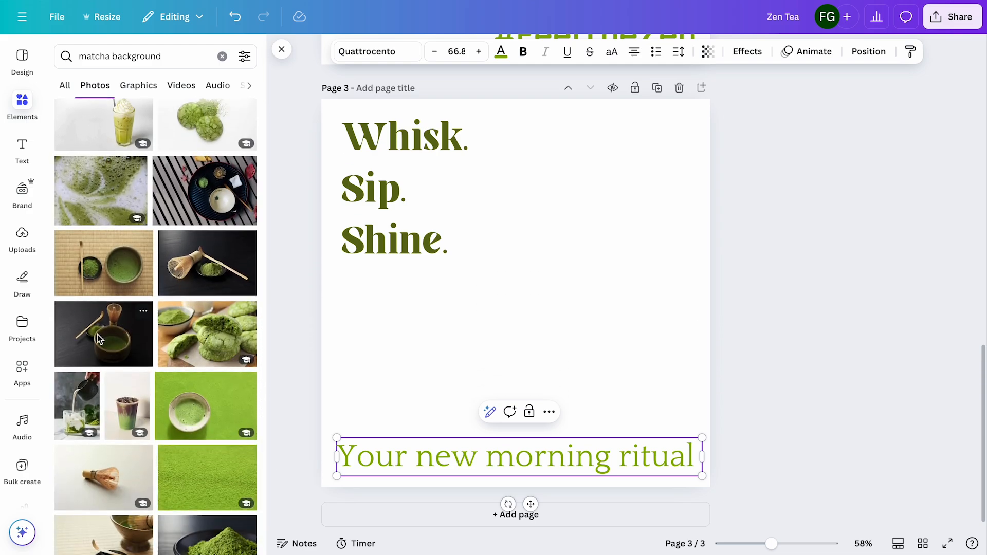
click(99, 339)
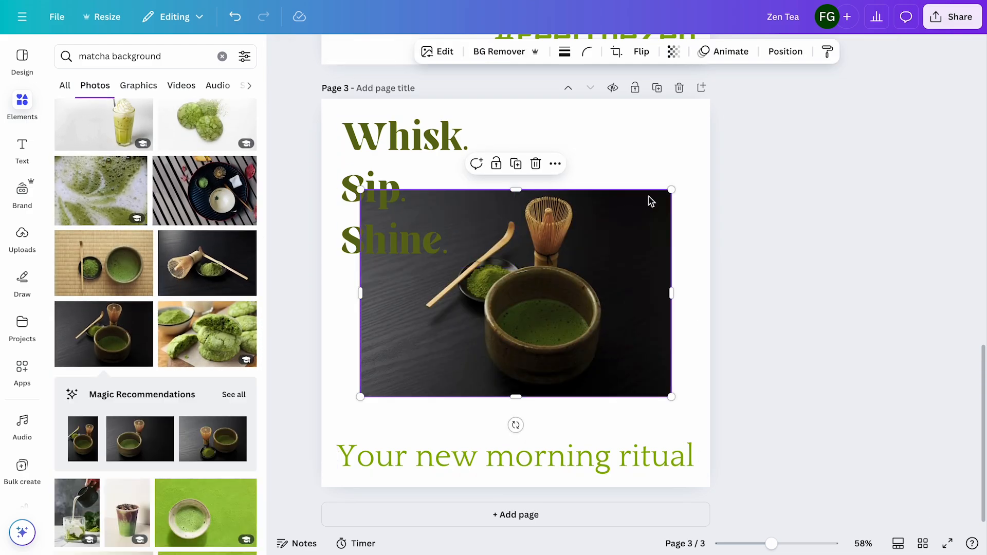
Enlarge the matcha photo from the page's upper-left corner to cover the whole page and nudge it slightly left
drag(649, 202, 610, 108)
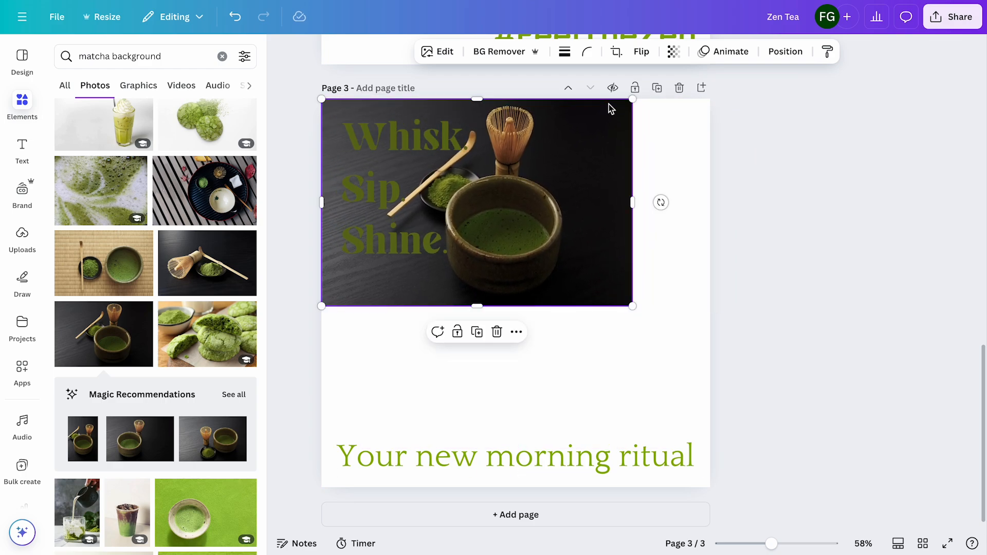
drag(634, 309, 876, 538)
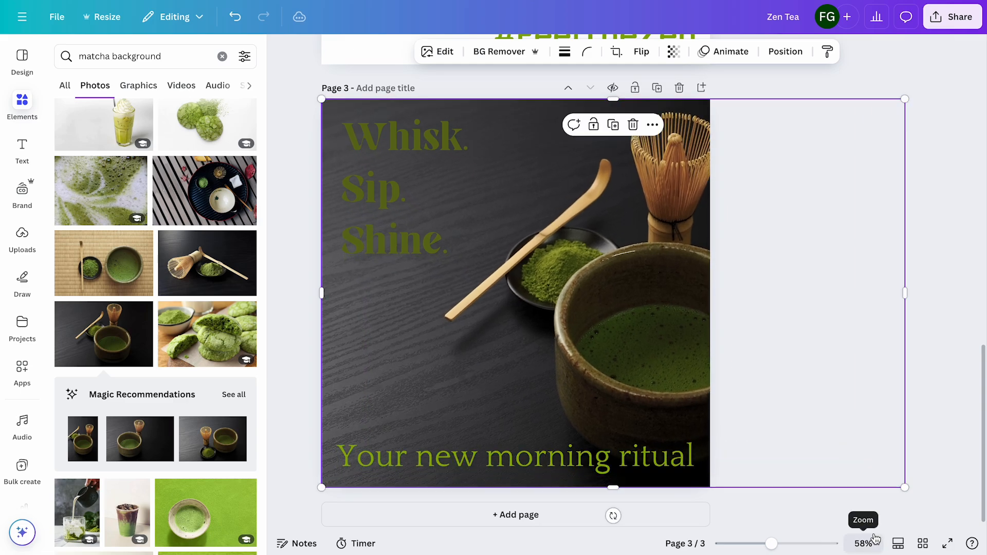
drag(663, 368, 638, 362)
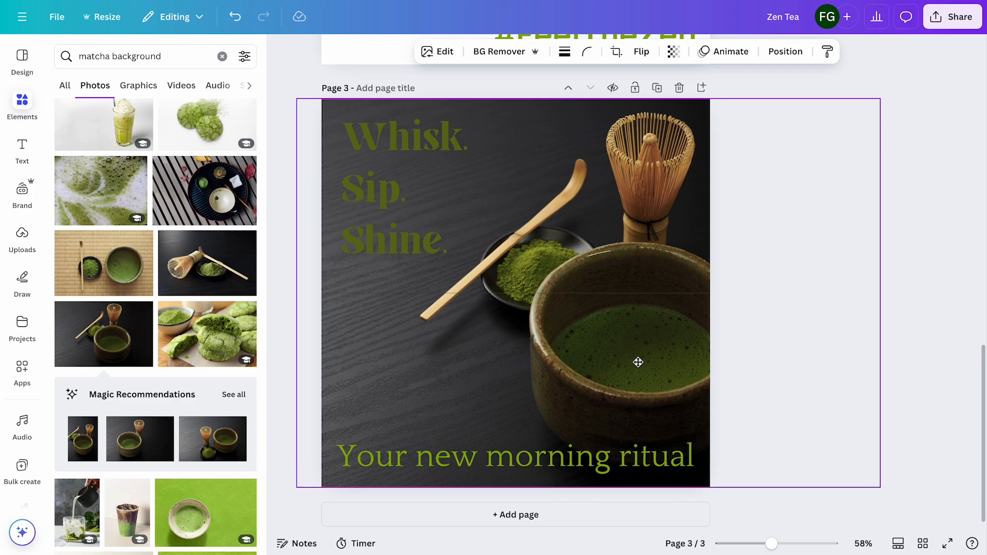
Recolor the "Whisk. Sip. Shine." headline with the tan #D3B075 sampled from the bamboo scoop in the photo
click(419, 245)
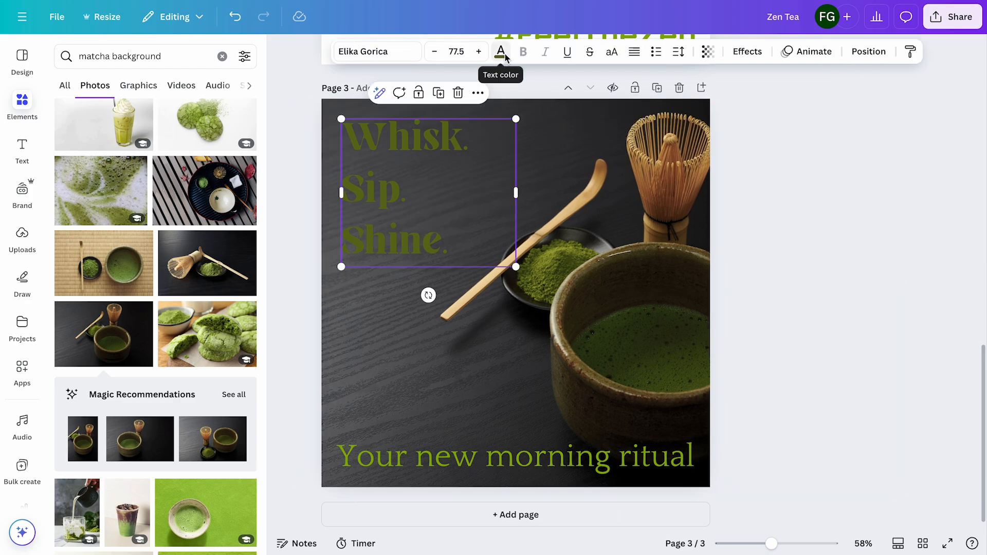
click(502, 54)
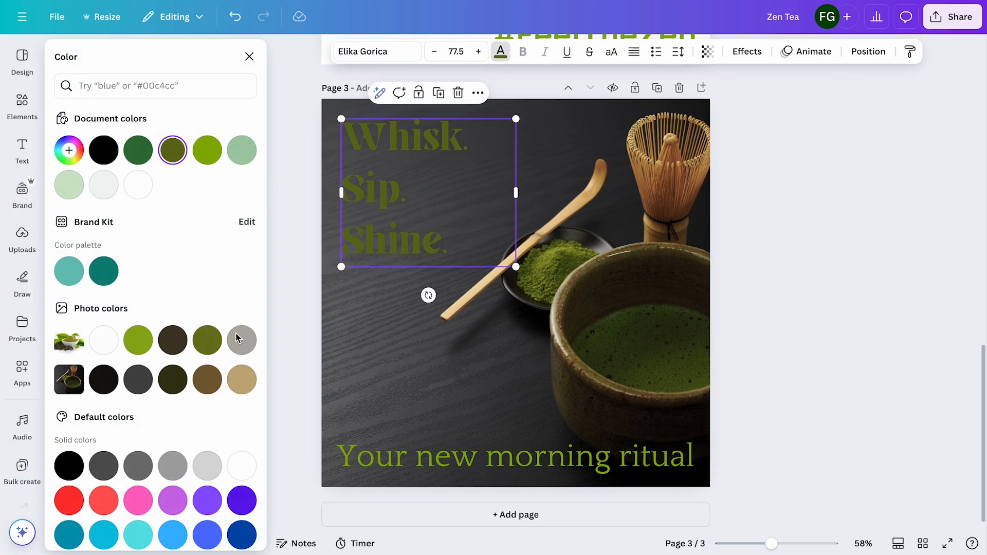
click(242, 381)
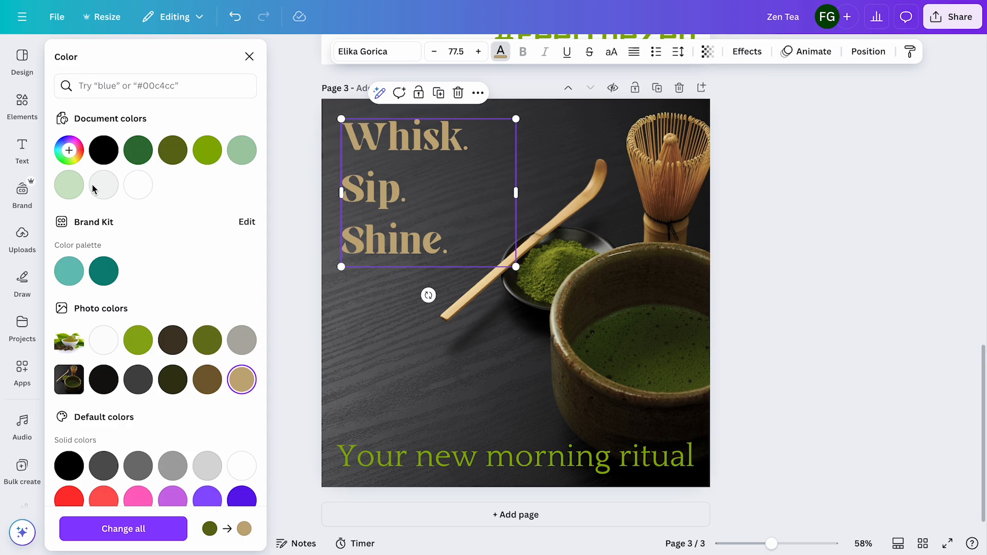
click(72, 152)
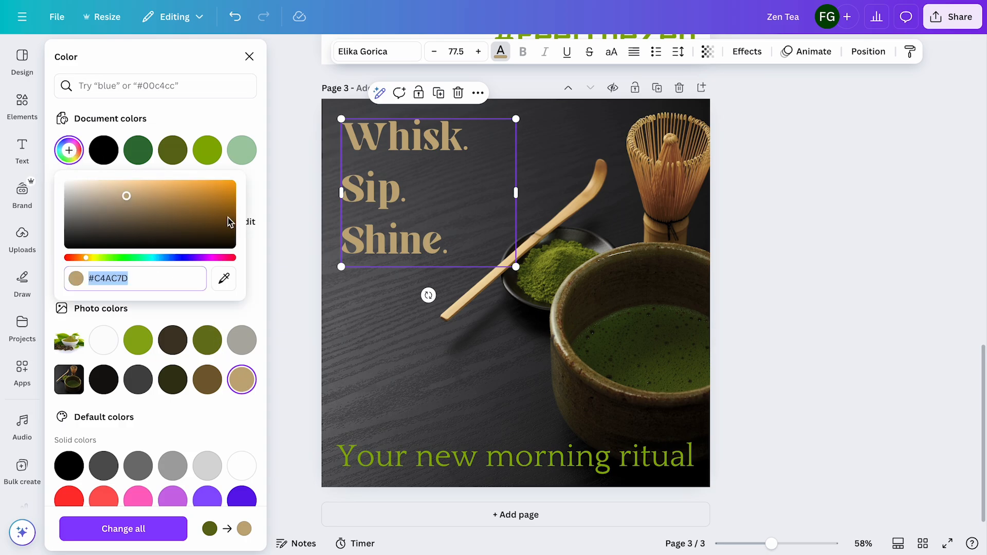
click(224, 279)
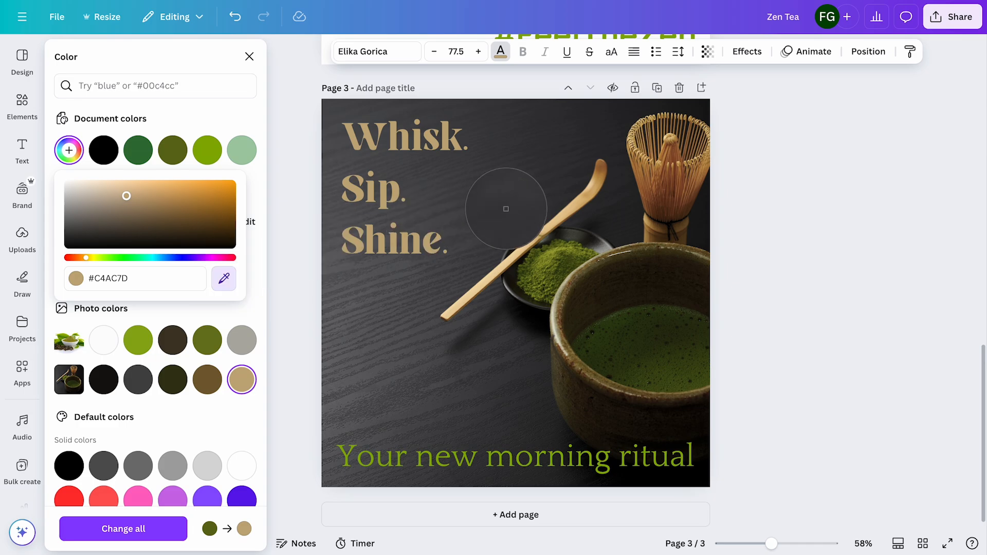
click(589, 190)
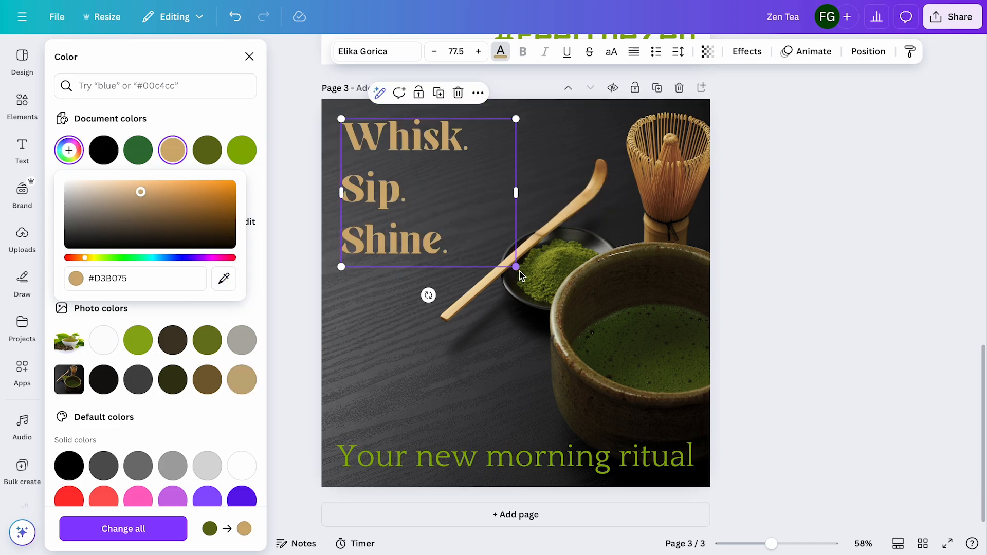
Enlarge the "Whisk. Sip. Shine." headline to about size 86.6 and recolor "Your new morning ritual" with the headline's tan
drag(518, 267, 540, 278)
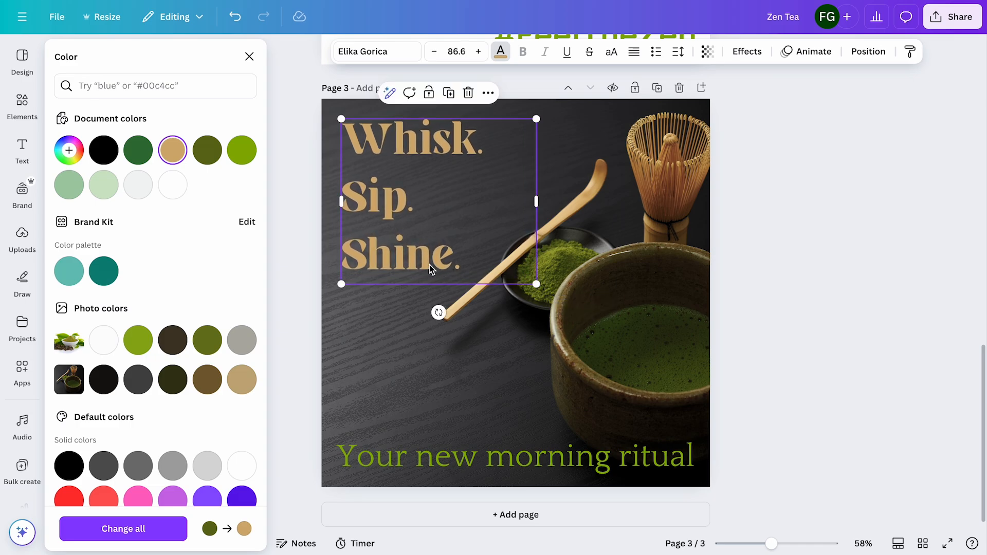
click(420, 456)
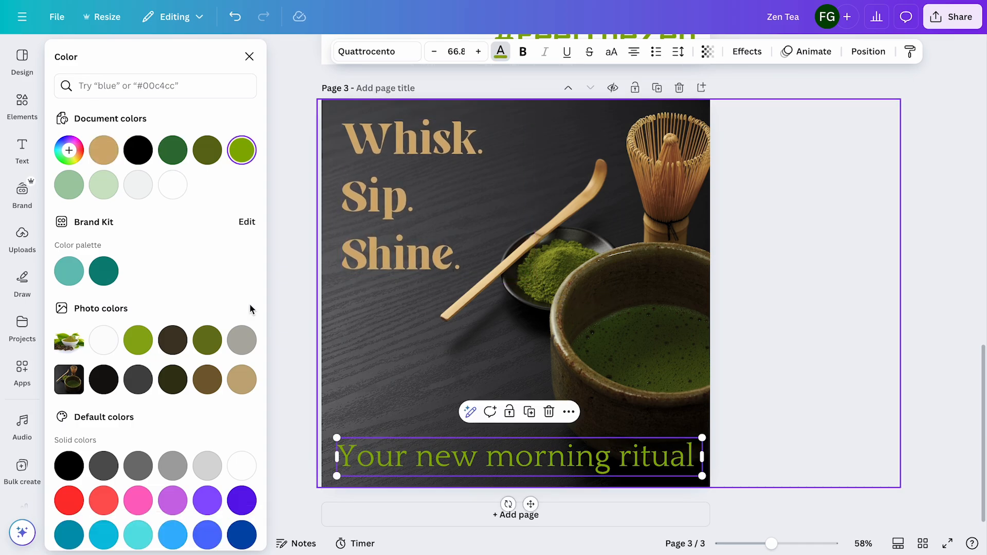
click(111, 151)
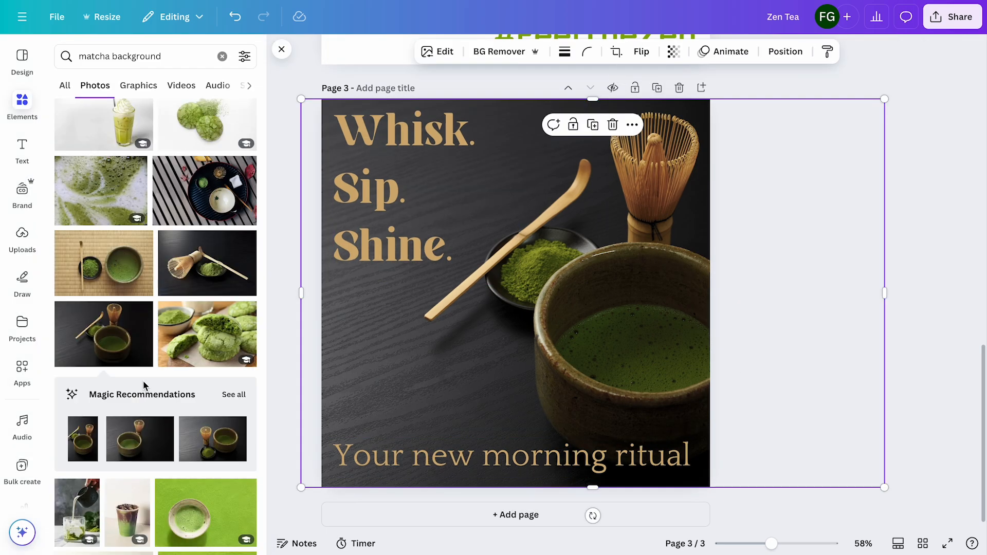
Find another dark photo in the "matcha background" results, showing a footed matcha bowl, scoop and whisk, and add it to page 3
scroll(144, 387, down, 5)
scroll(144, 386, down, 6)
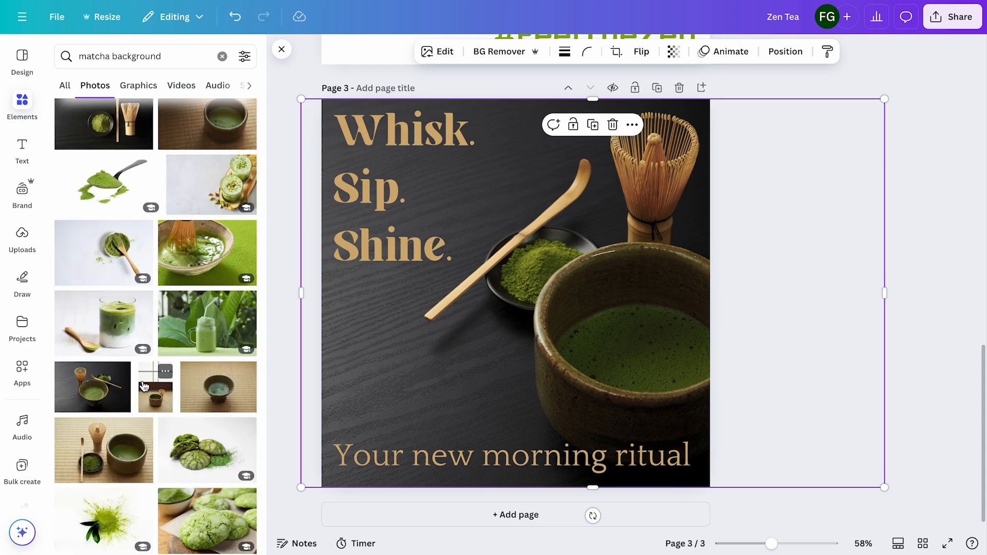
scroll(145, 387, down, 7)
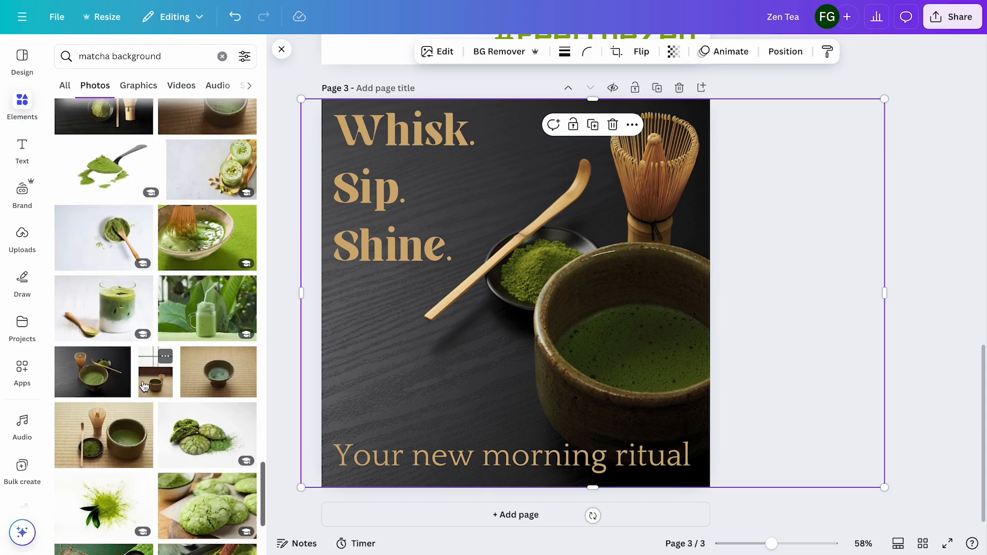
scroll(144, 386, down, 3)
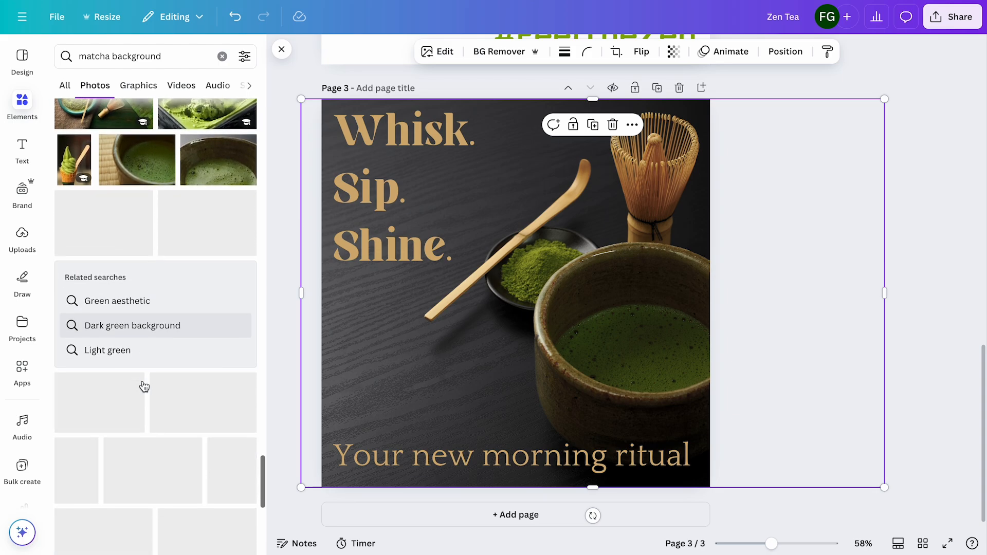
scroll(145, 387, down, 6)
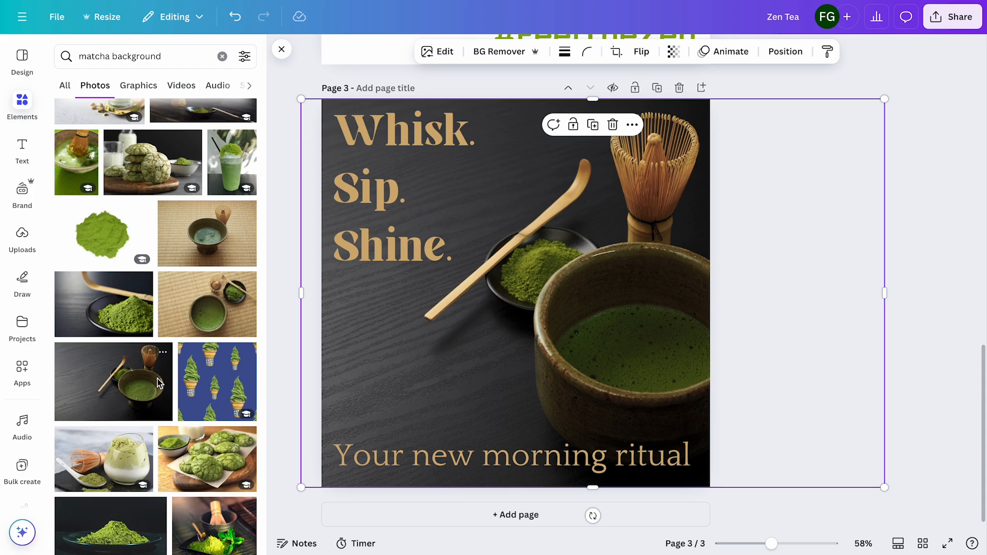
click(159, 383)
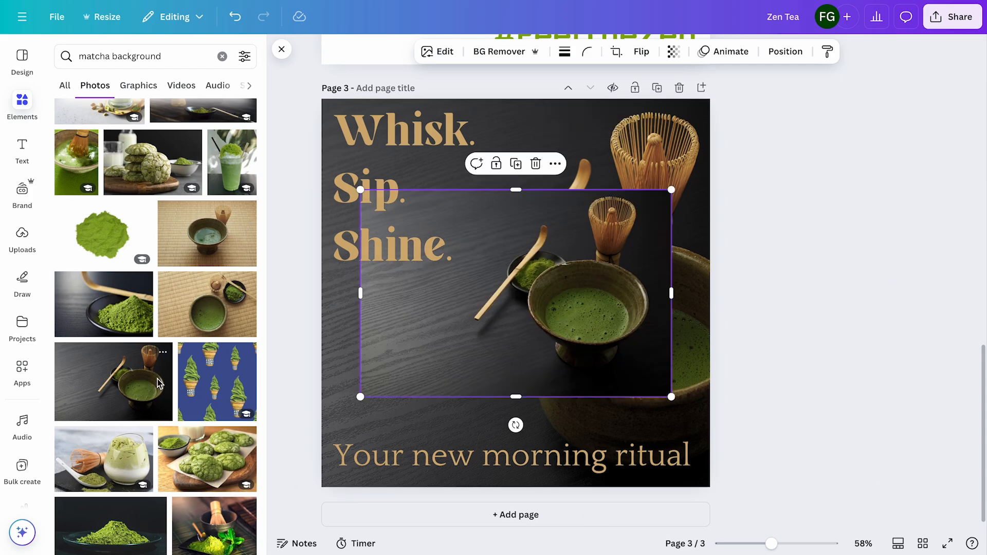
Enlarge the new matcha photo from its corners to cover all of page 3 and shift it slightly left
drag(360, 189, 278, 20)
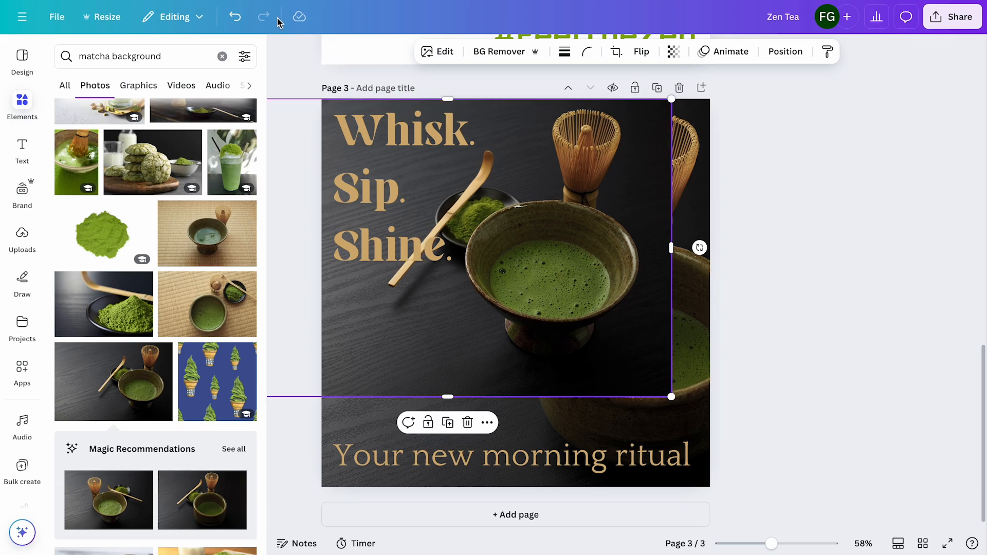
drag(672, 399, 808, 484)
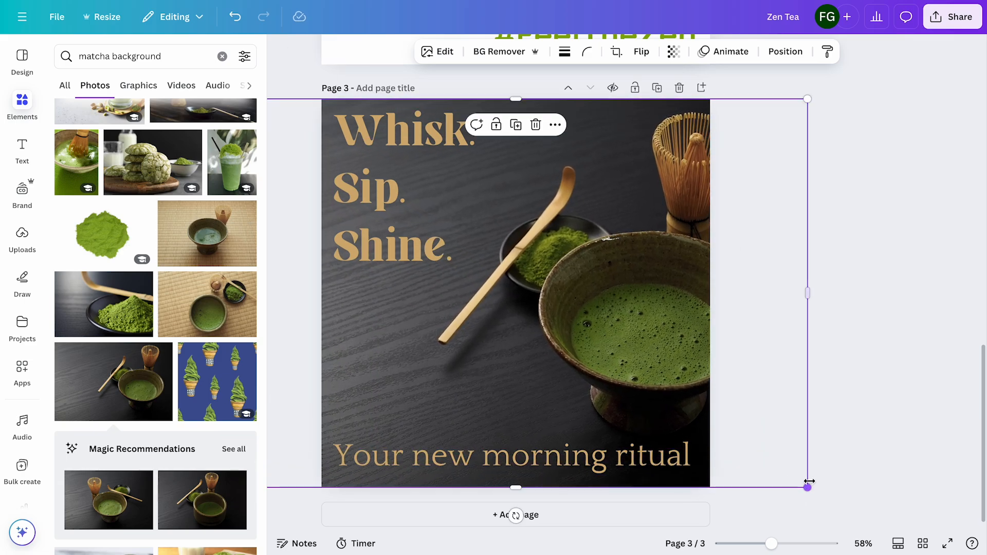
drag(660, 387, 635, 384)
click(827, 343)
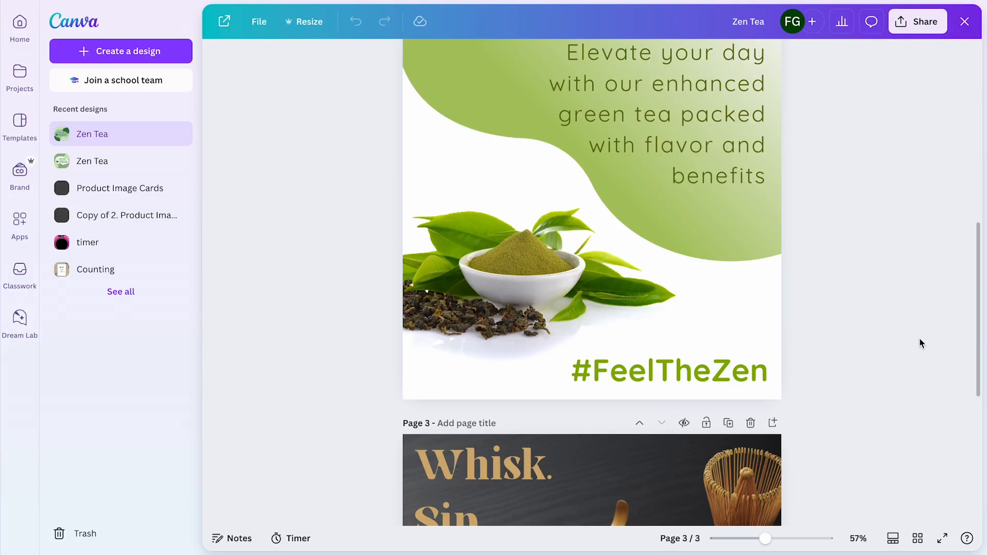
On page 1, swap the greens: give the background the medium sage green and the central organic shape the pale green
scroll(919, 338, up, 7)
scroll(920, 339, up, 2)
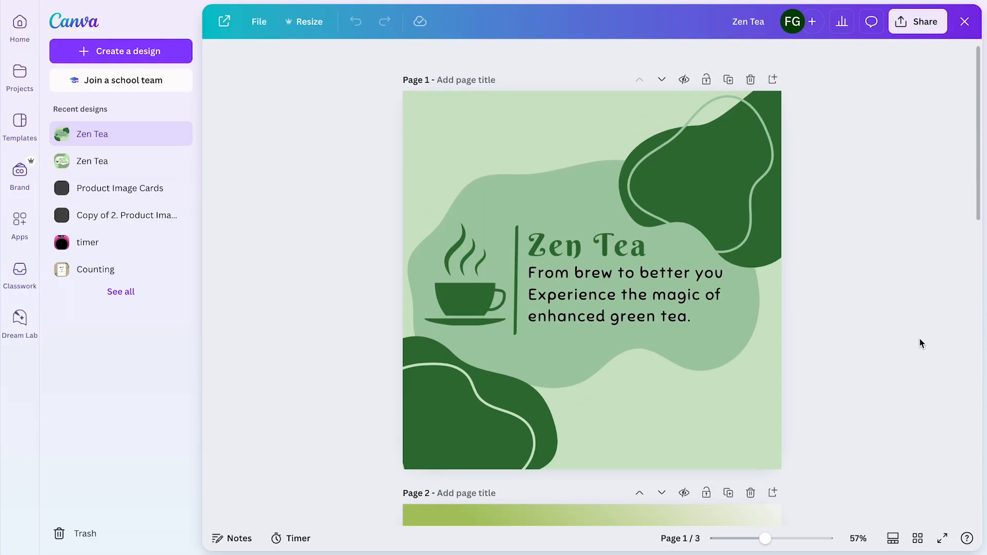
click(767, 413)
click(452, 49)
click(242, 150)
click(434, 201)
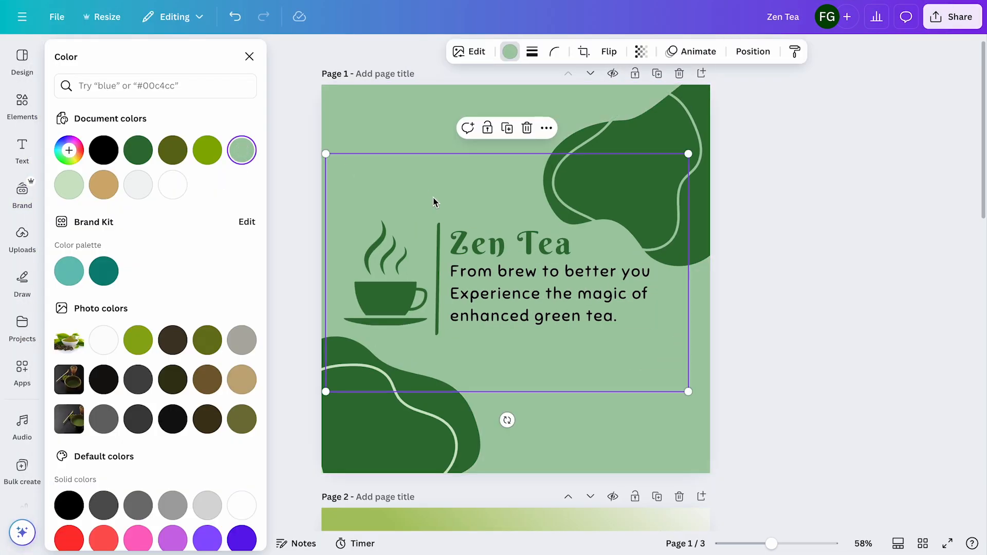
click(69, 185)
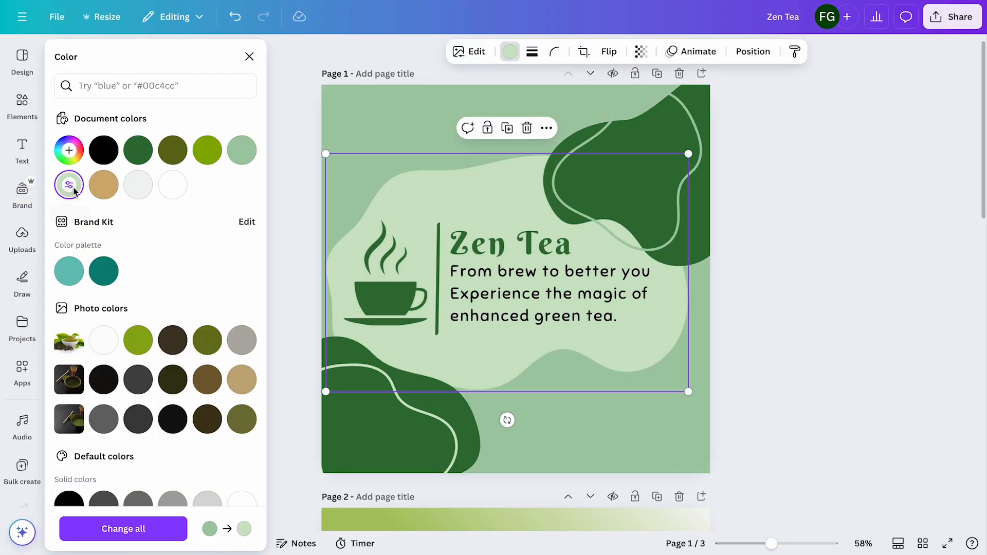
Recolor the dark green organic shapes in both page corners with the same slightly brighter custom green
click(715, 189)
click(69, 150)
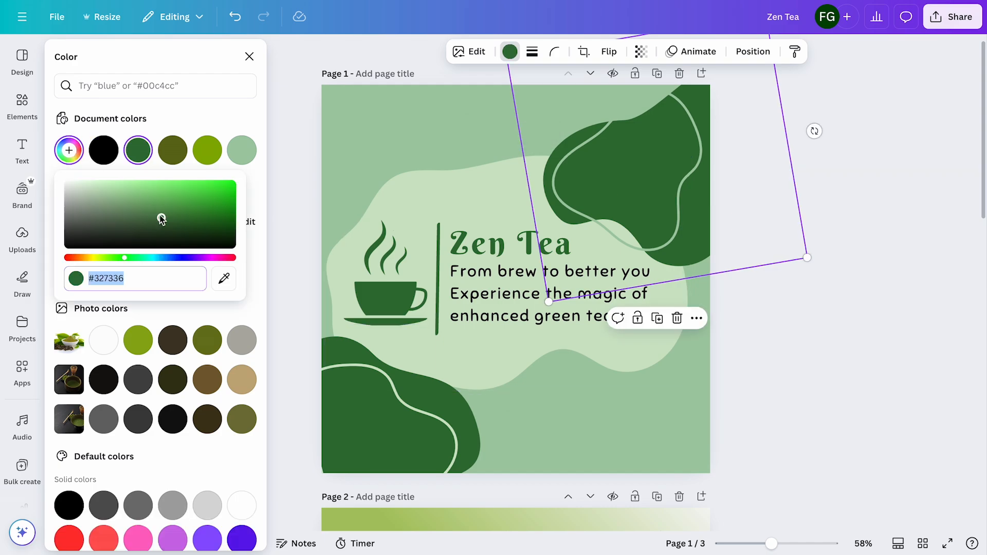
drag(162, 219, 155, 213)
click(352, 421)
click(353, 421)
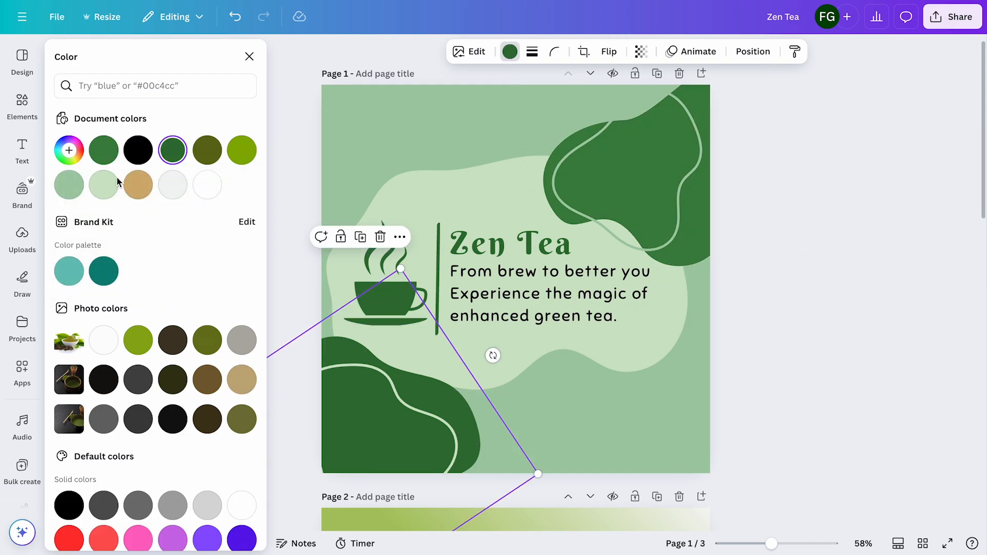
click(103, 149)
click(797, 335)
Give the page 1 background a slightly darker custom shade of sage green
click(709, 410)
click(455, 50)
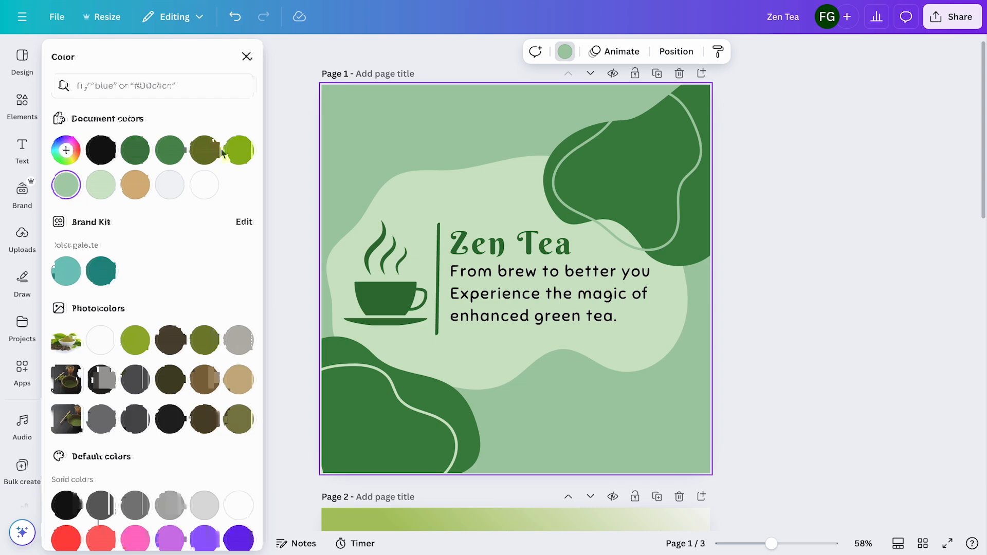
click(69, 149)
click(96, 224)
drag(97, 224, 102, 228)
Lighten the central organic shape behind the Zen Tea text with a paler custom green
click(384, 216)
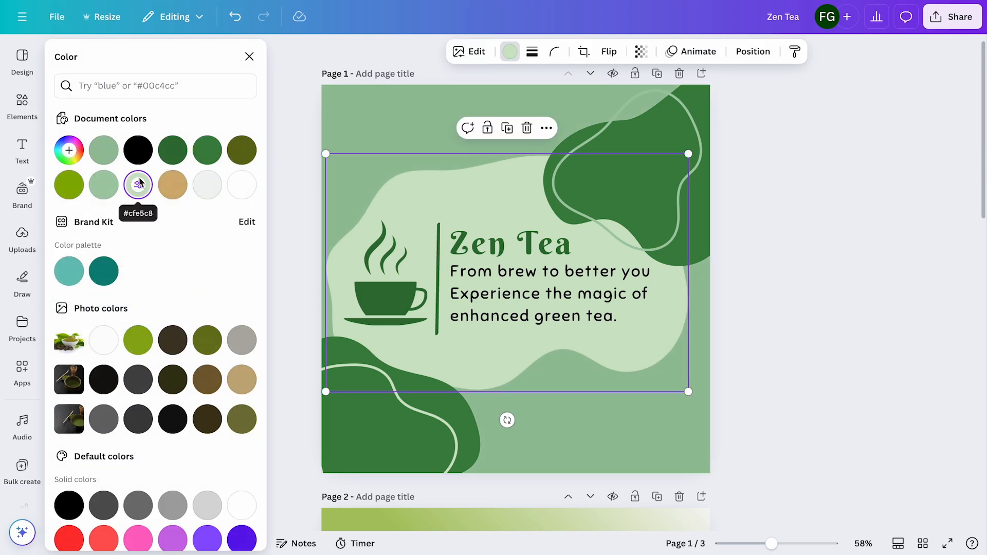
click(139, 186)
drag(85, 188, 84, 183)
click(749, 265)
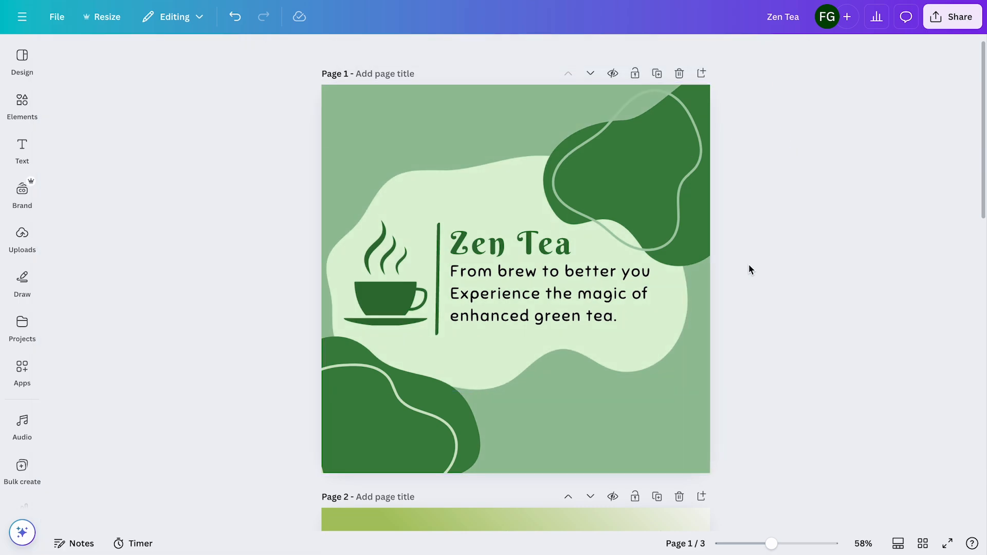
Download all 3 pages of the design as PNG files at 1,080 × 1,080 px
scroll(749, 265, down, 2)
scroll(749, 265, up, 1)
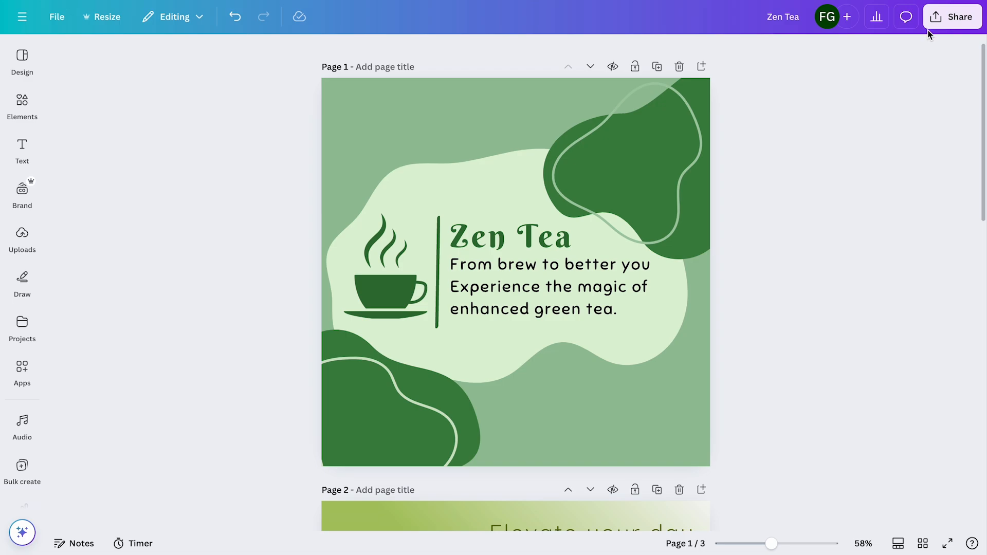
click(953, 19)
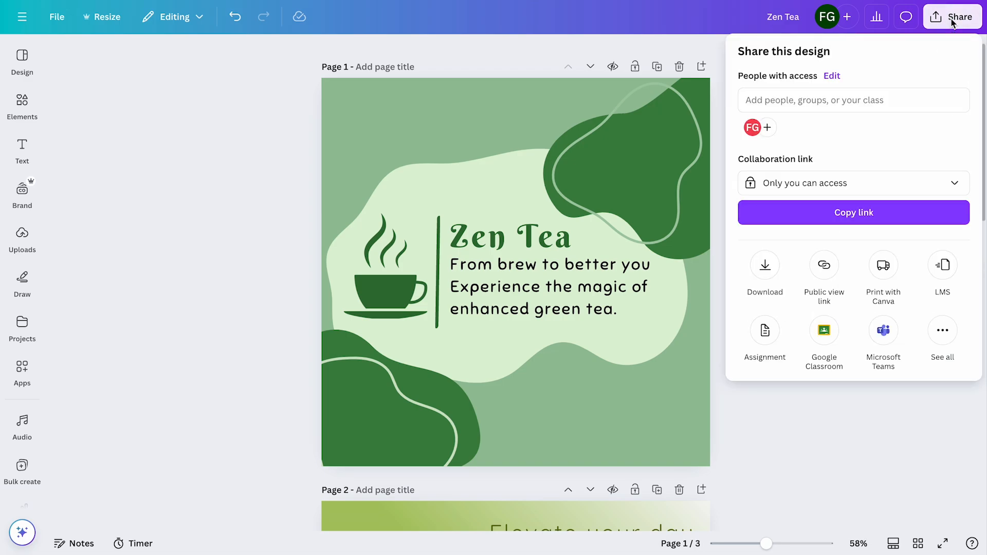
click(775, 266)
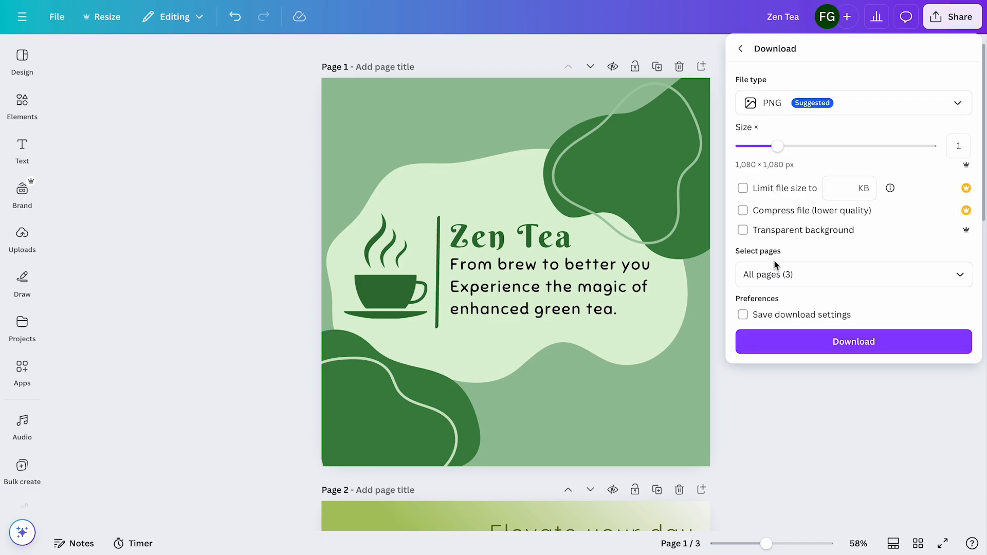
click(851, 342)
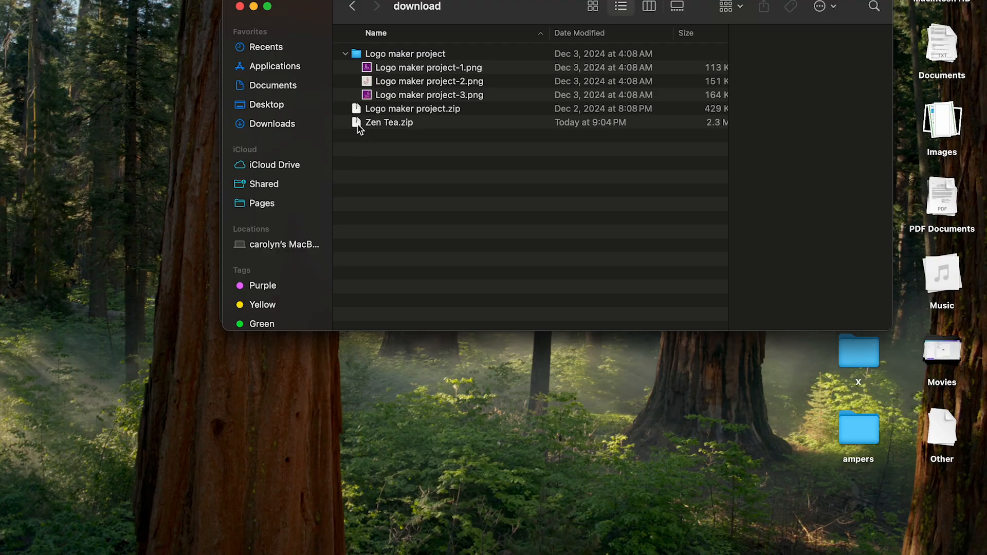
In Finder's download folder, extract Zen Tea.zip and expand the resulting Zen Tea folder to list its images
drag(518, 16, 498, 47)
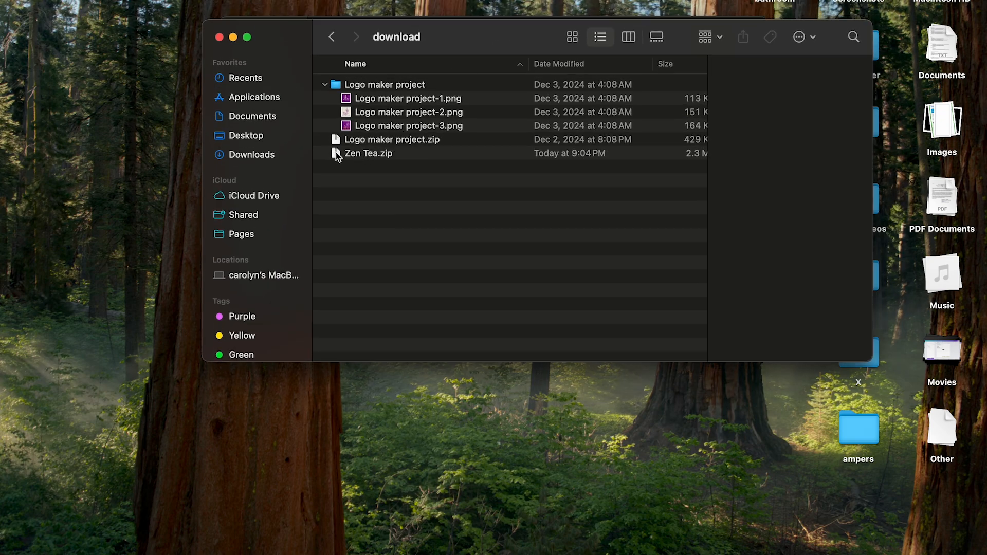
double_click(338, 153)
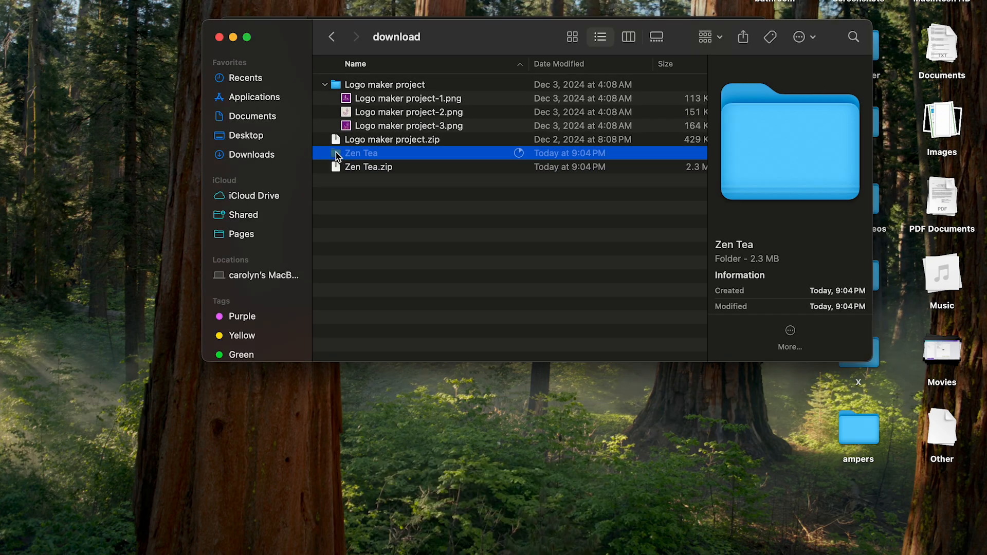
click(327, 153)
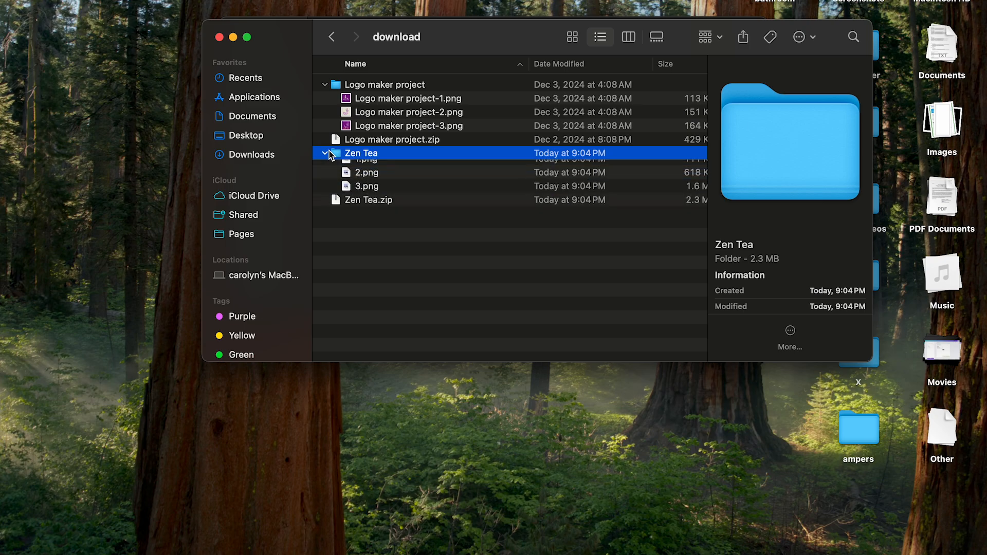